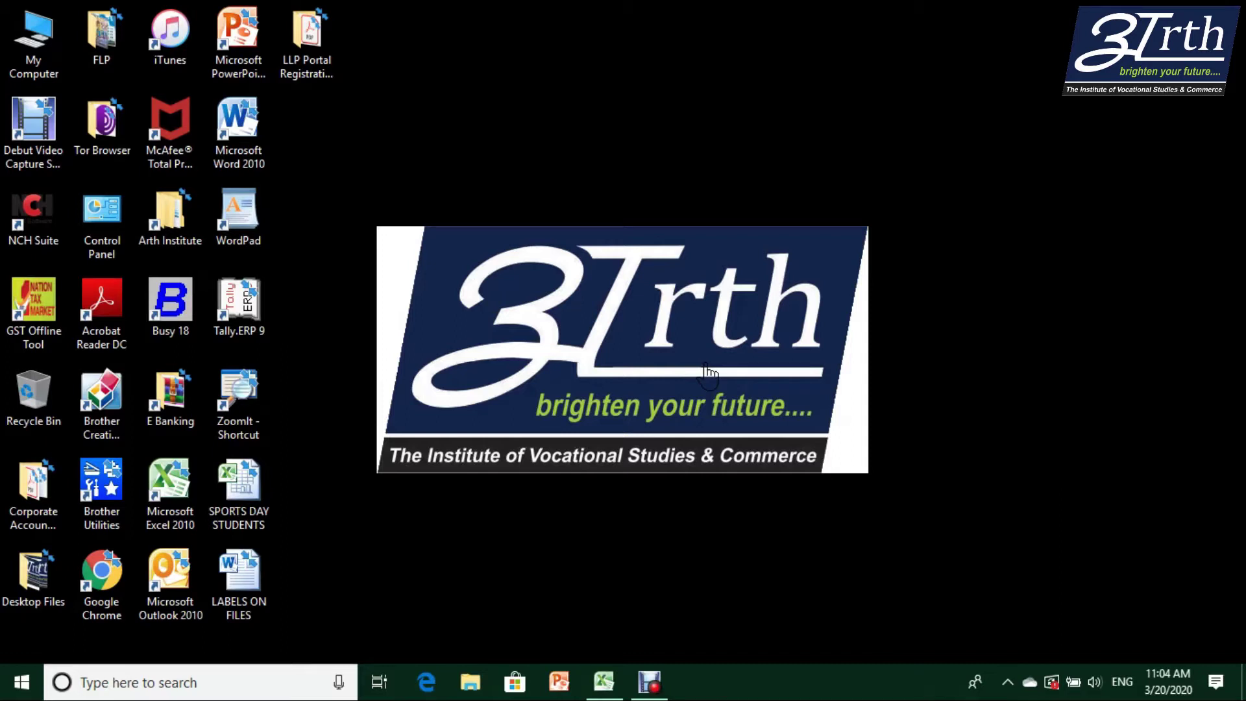
Step: Bring the Book1 Excel workbook with the sales table up from the taskbar
left_click(603, 681)
left_click(146, 312)
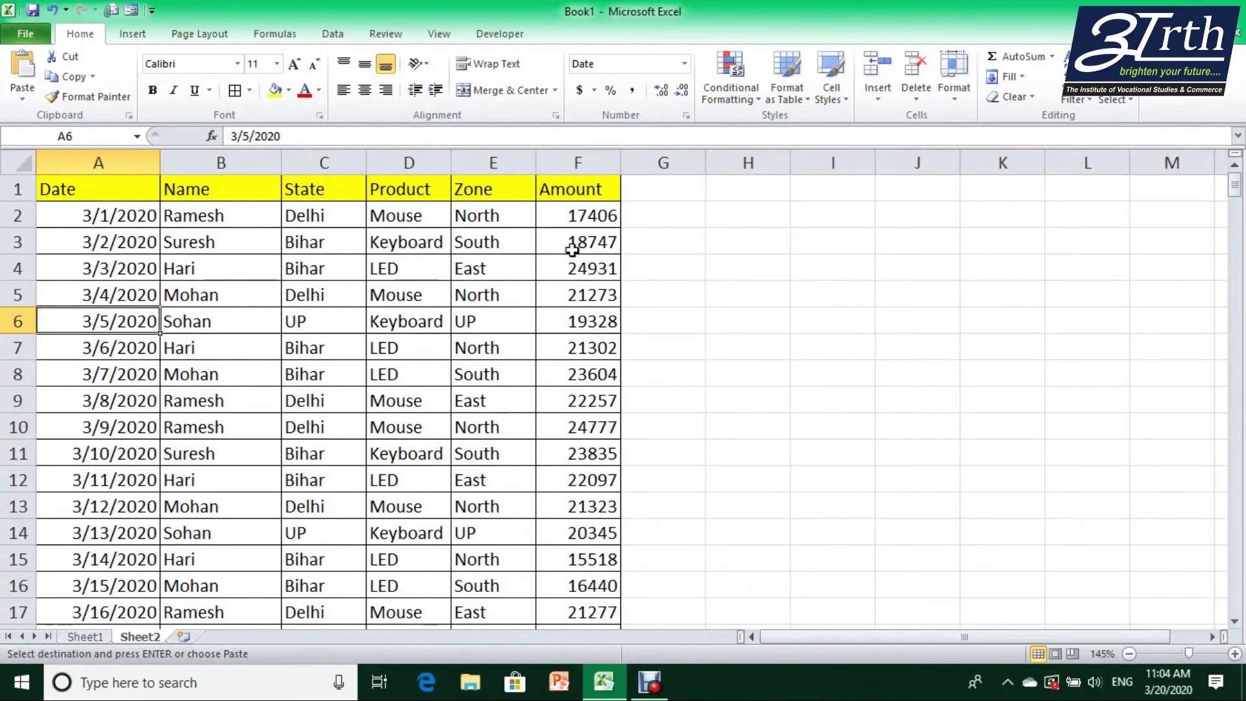
Step: Point out sample values in the Amount and Name columns, then move to empty cell H2
left_click(572, 250)
left_click(181, 286)
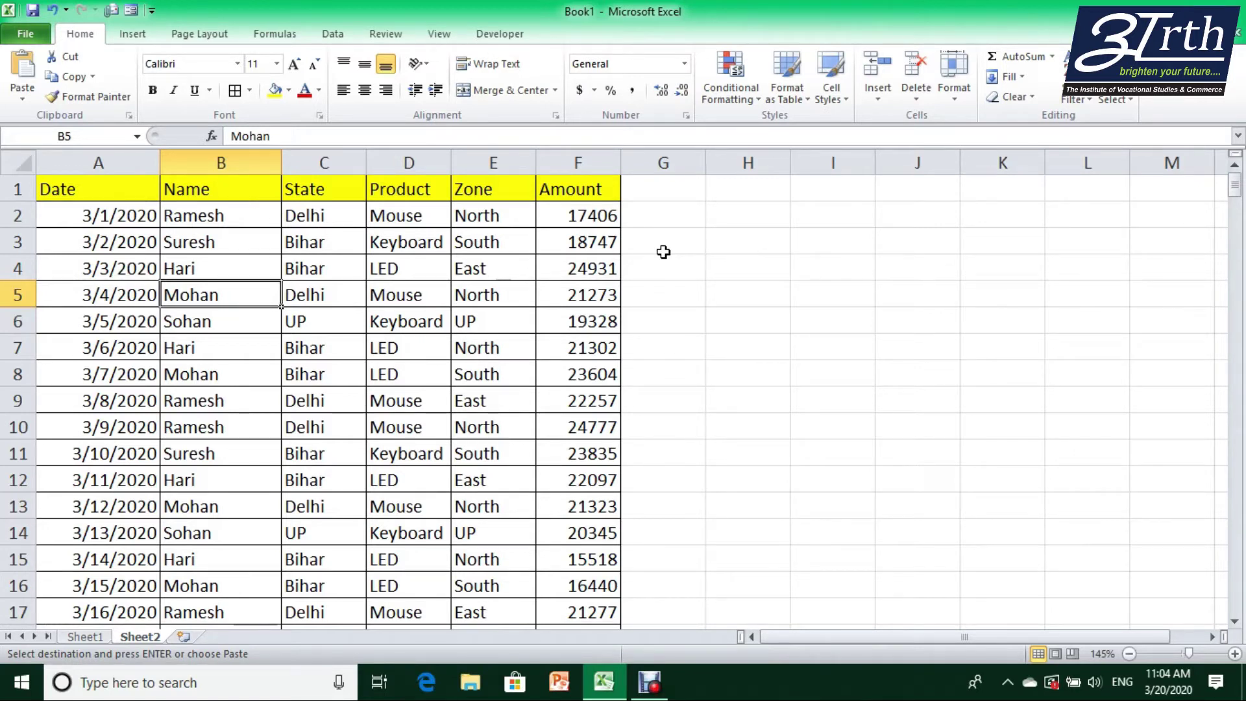
left_click(720, 215)
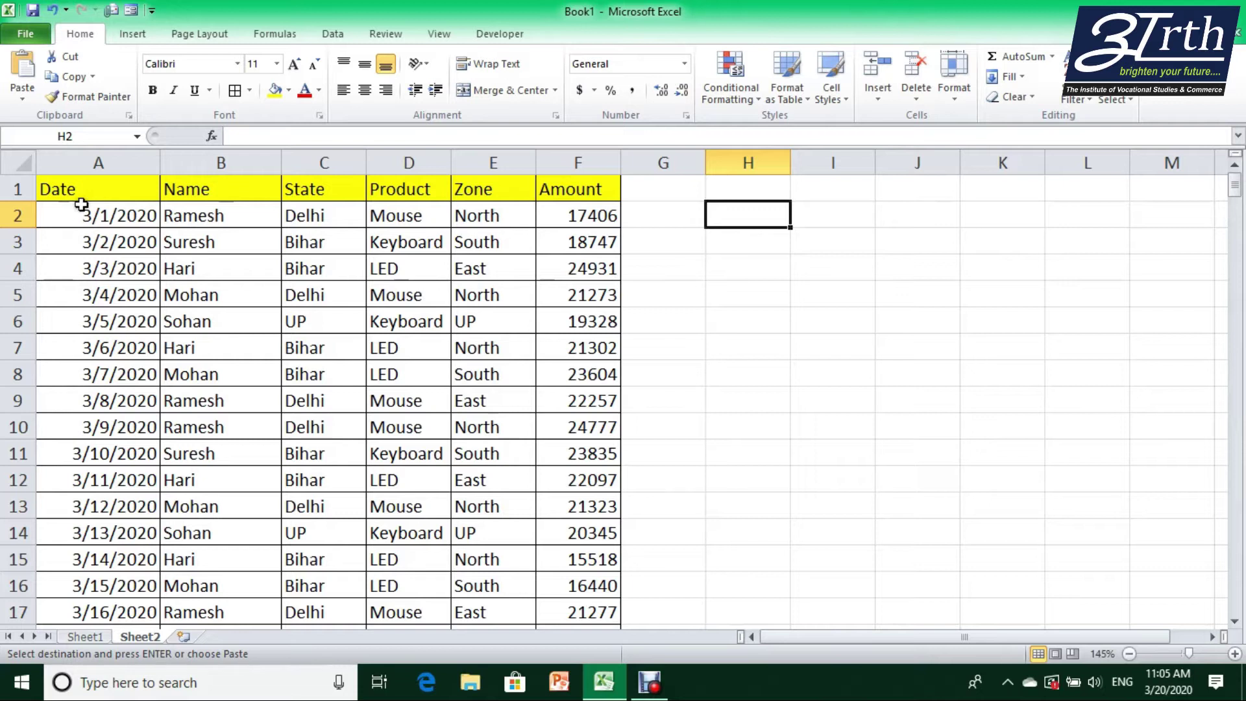
Step: Highlight the Date, Name, State, Product, Zone and Amount columns in turn, then select header A1
left_click_drag(88, 189, 92, 506)
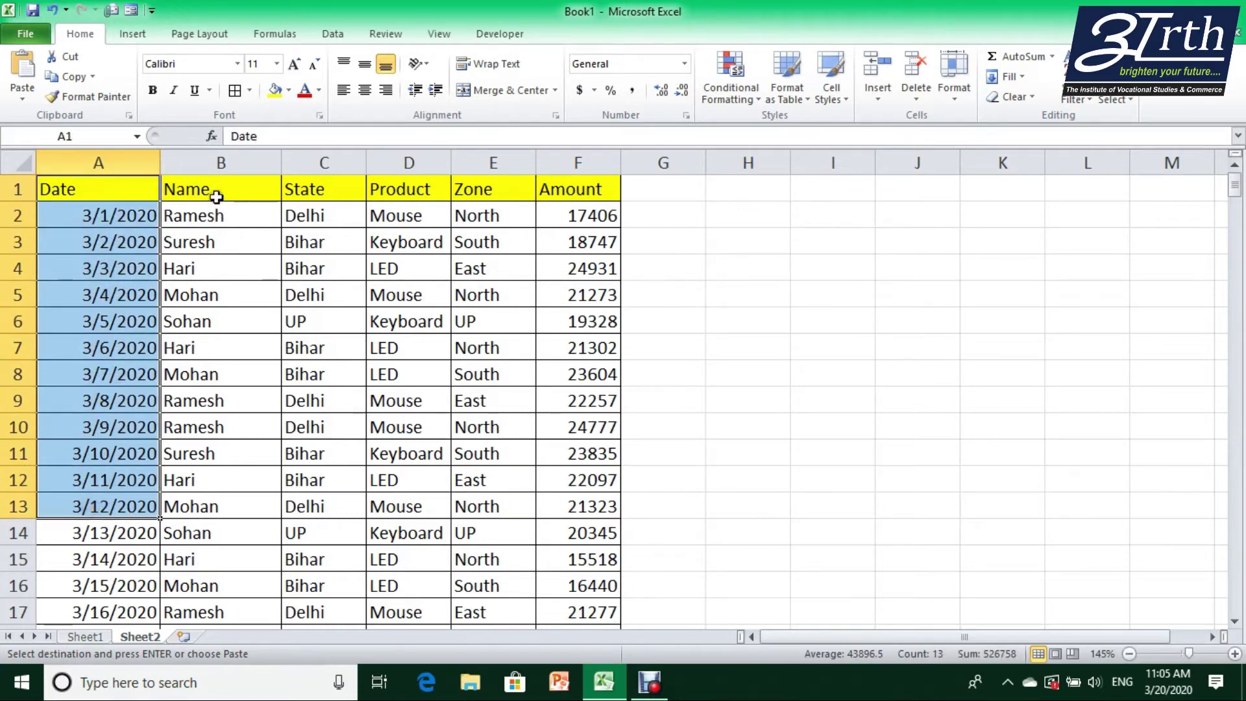
left_click_drag(216, 194, 215, 490)
left_click_drag(305, 189, 313, 480)
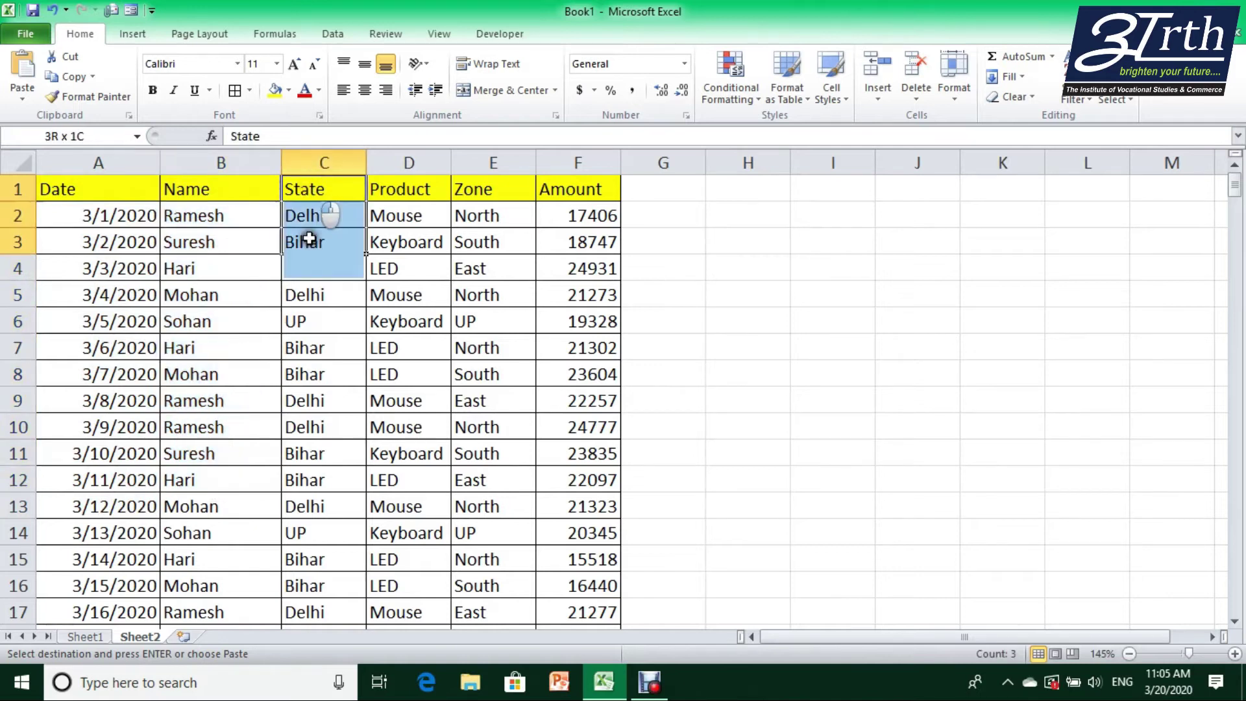
left_click_drag(408, 190, 408, 480)
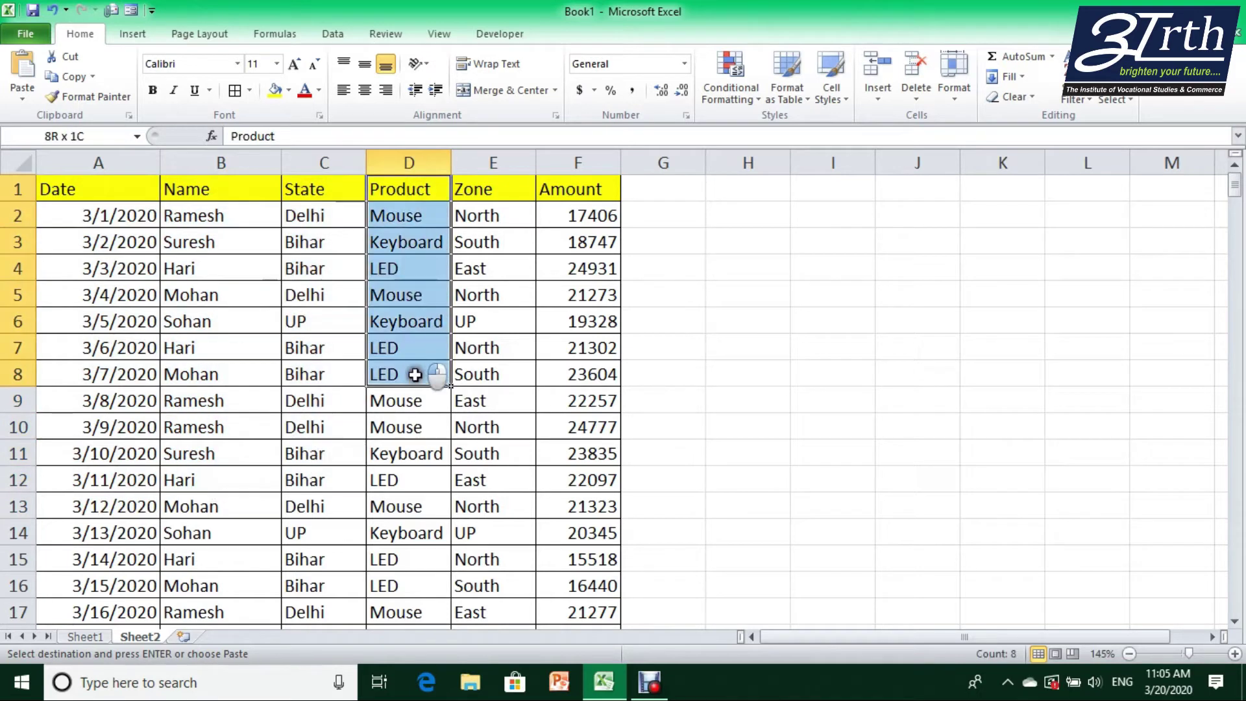
left_click_drag(505, 189, 488, 453)
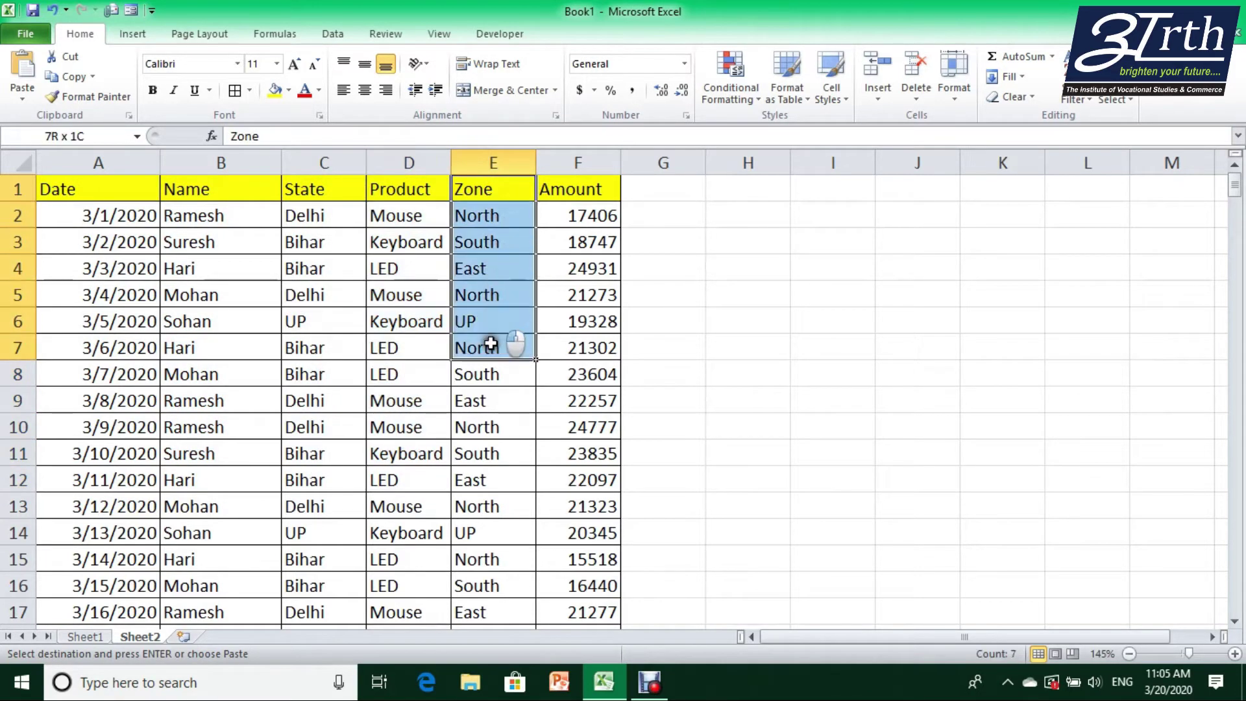
left_click_drag(577, 189, 591, 454)
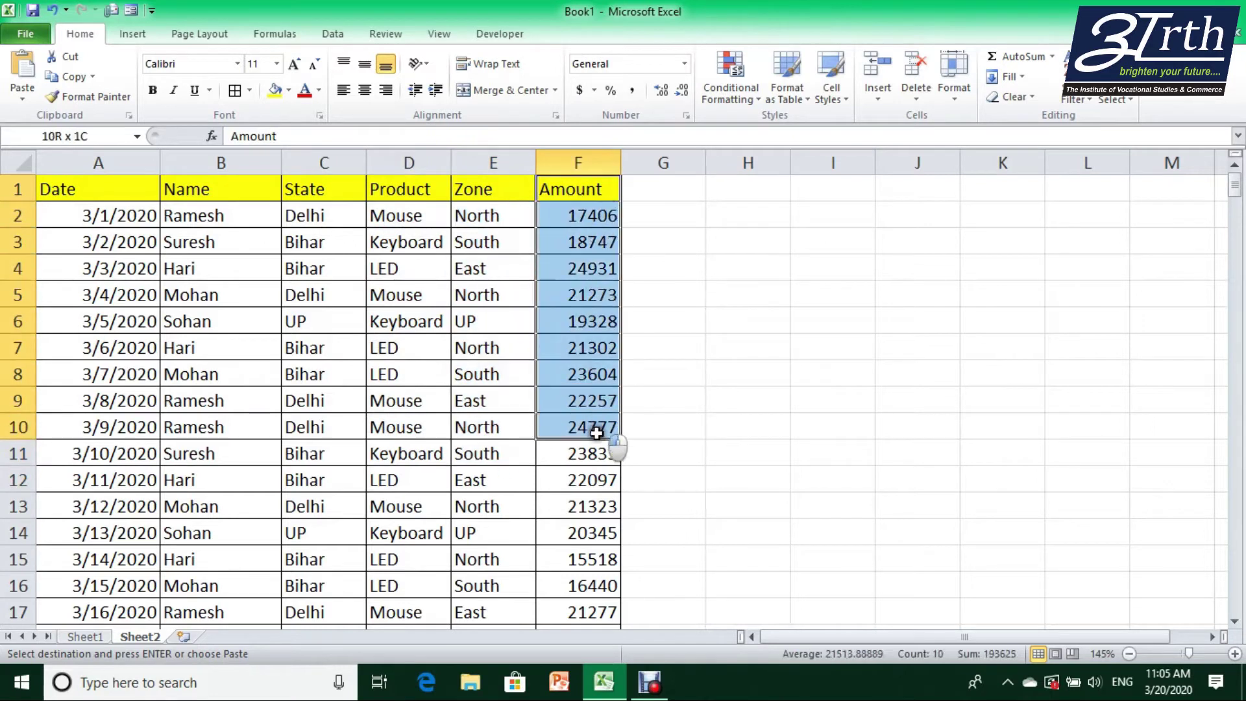
left_click(179, 434)
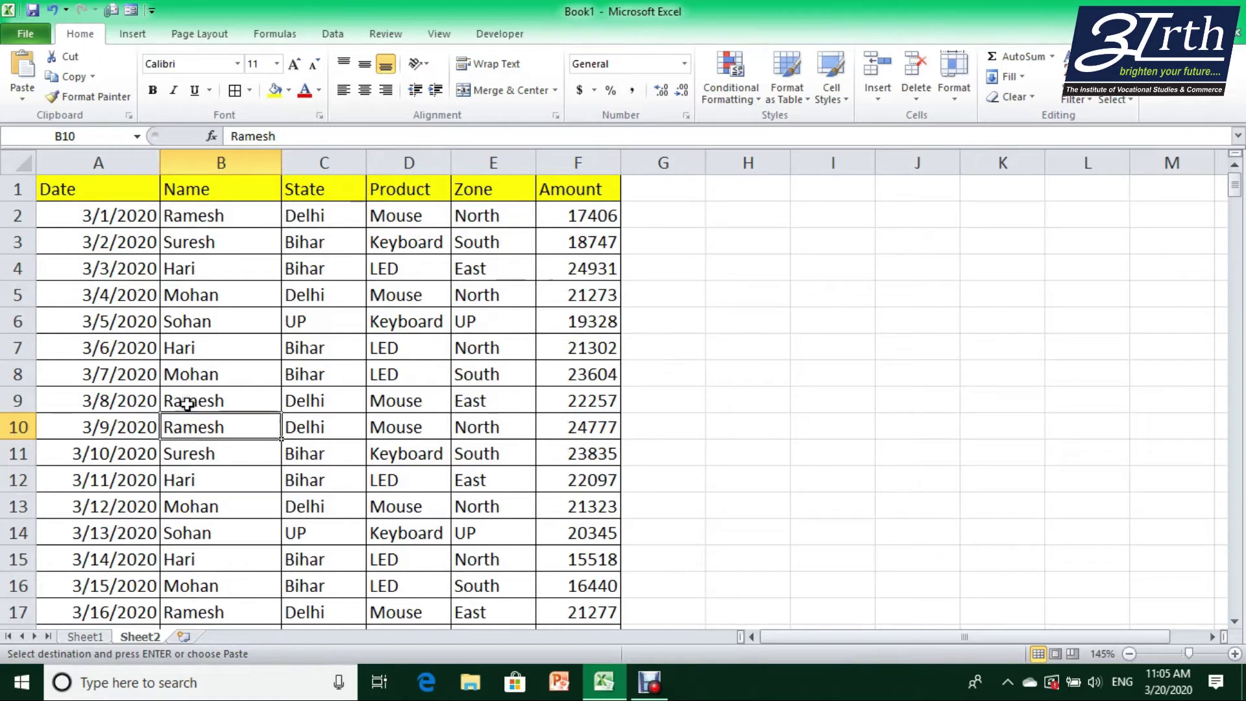
left_click(107, 194)
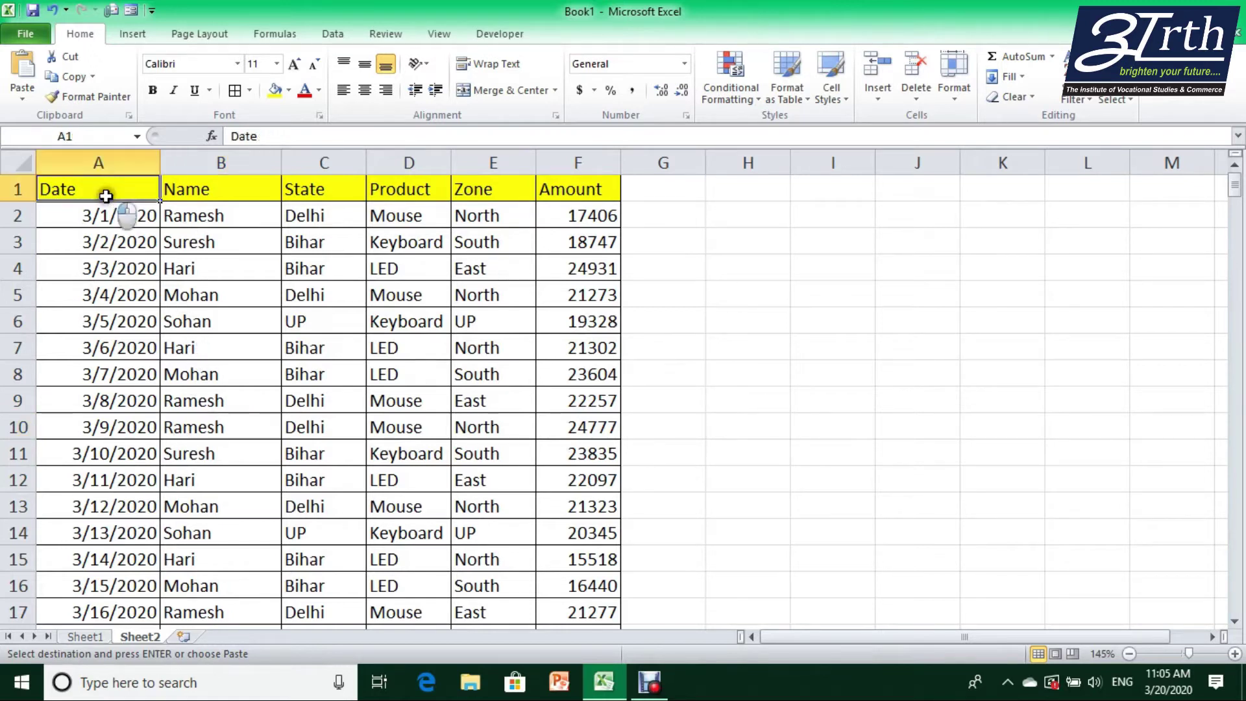
Step: Select A1:F301 and set up a PivotTable with PivotChart placed on a new worksheet
key("ctrl+shift+Down")
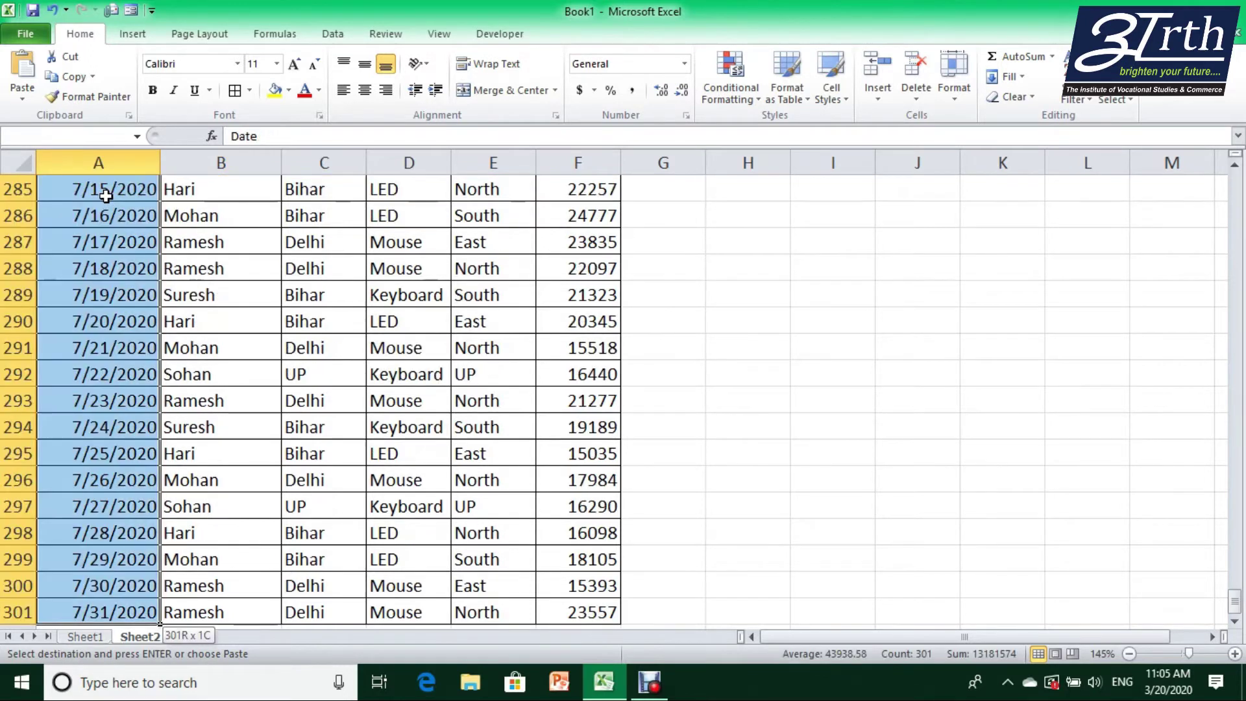
key("ctrl+shift+Right")
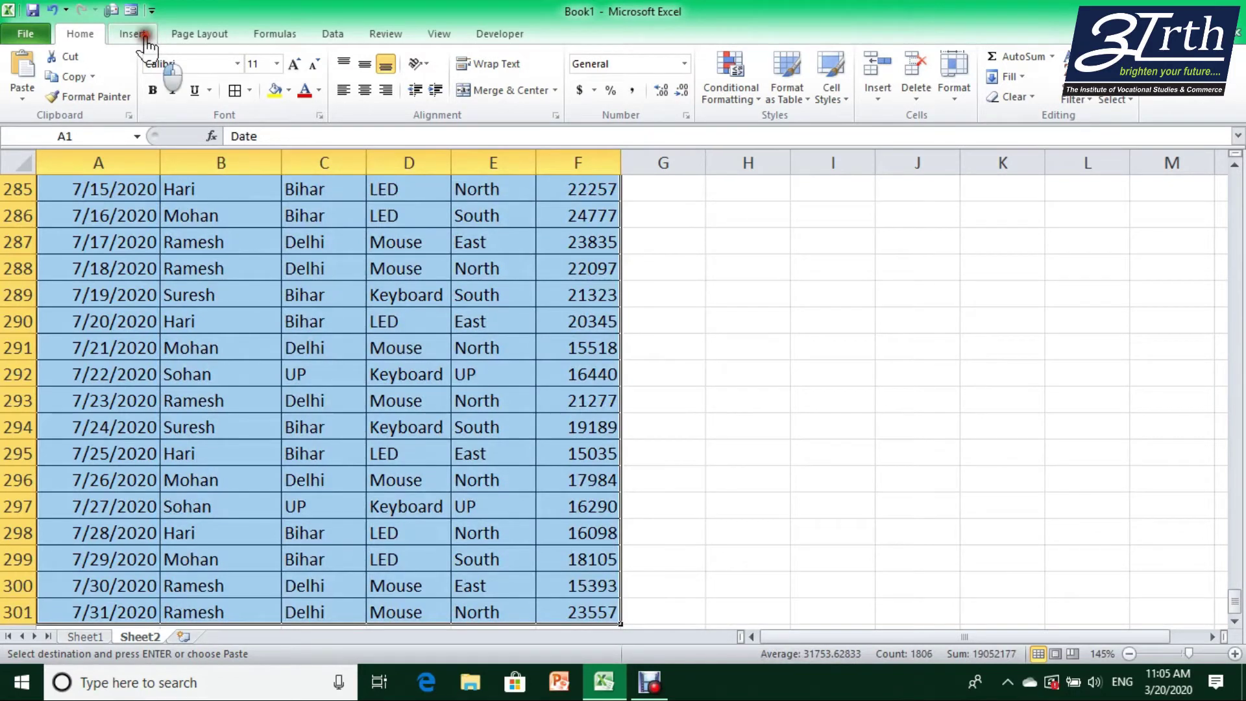
left_click(133, 34)
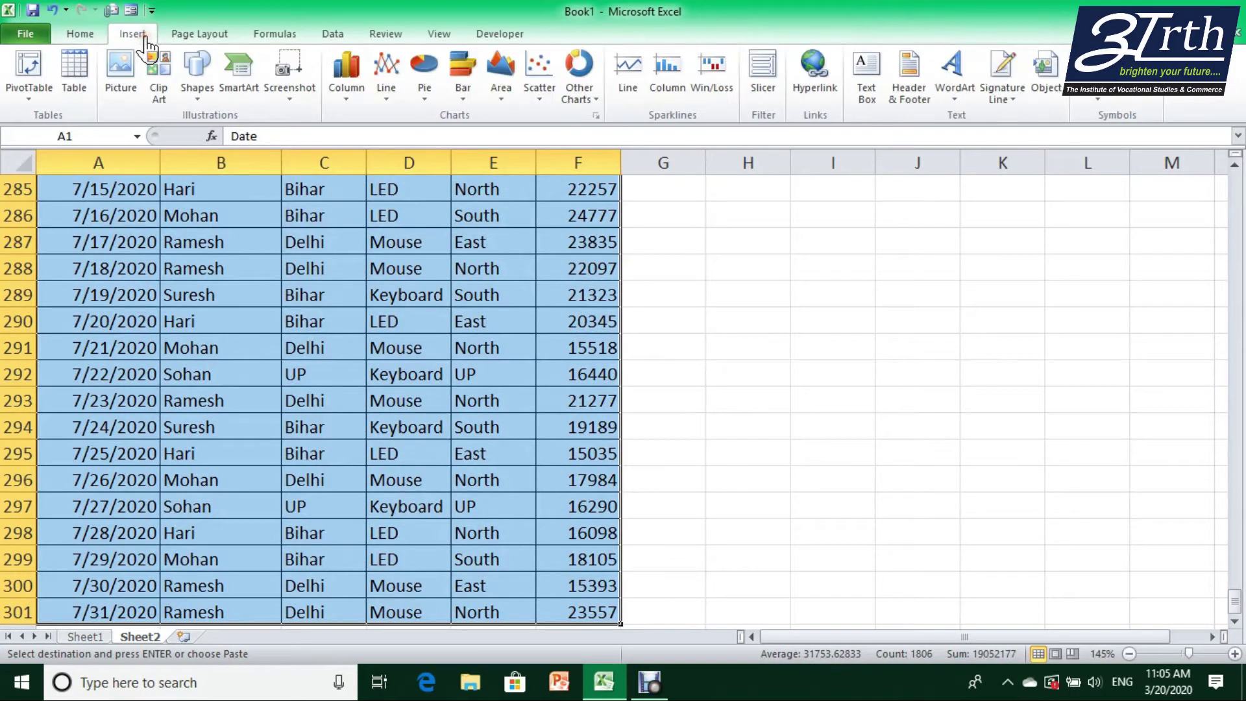
left_click(28, 93)
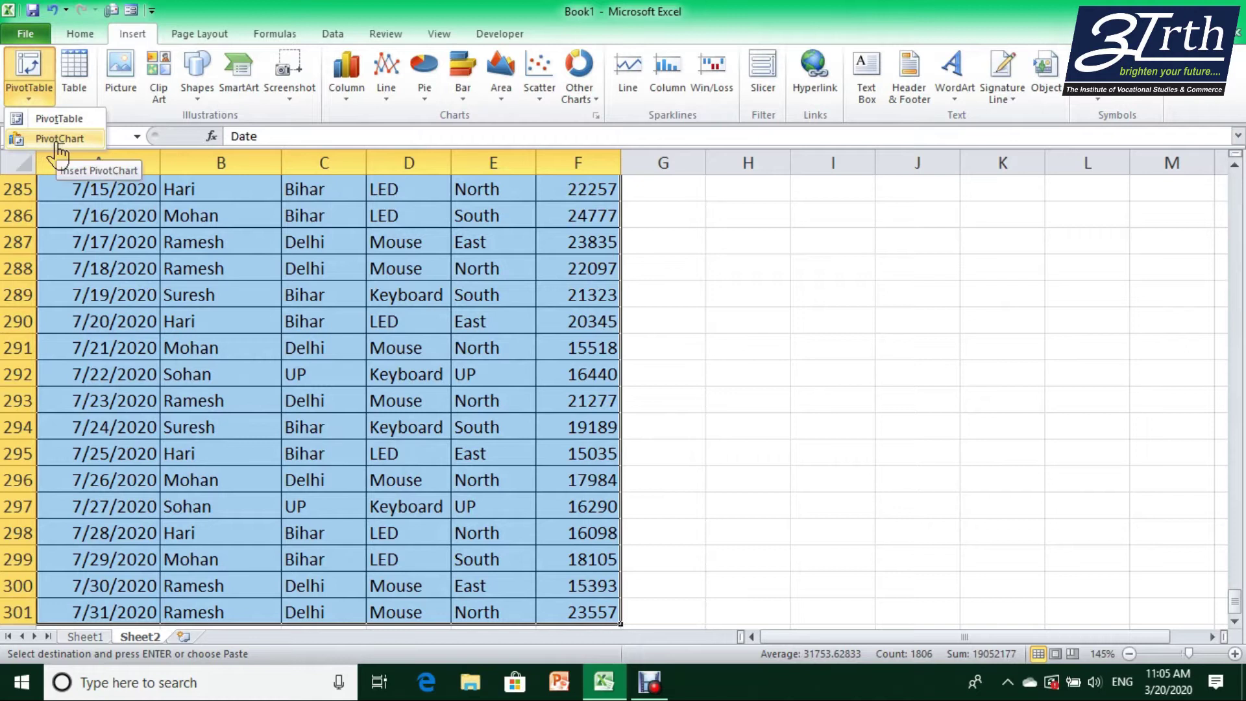
left_click(55, 138)
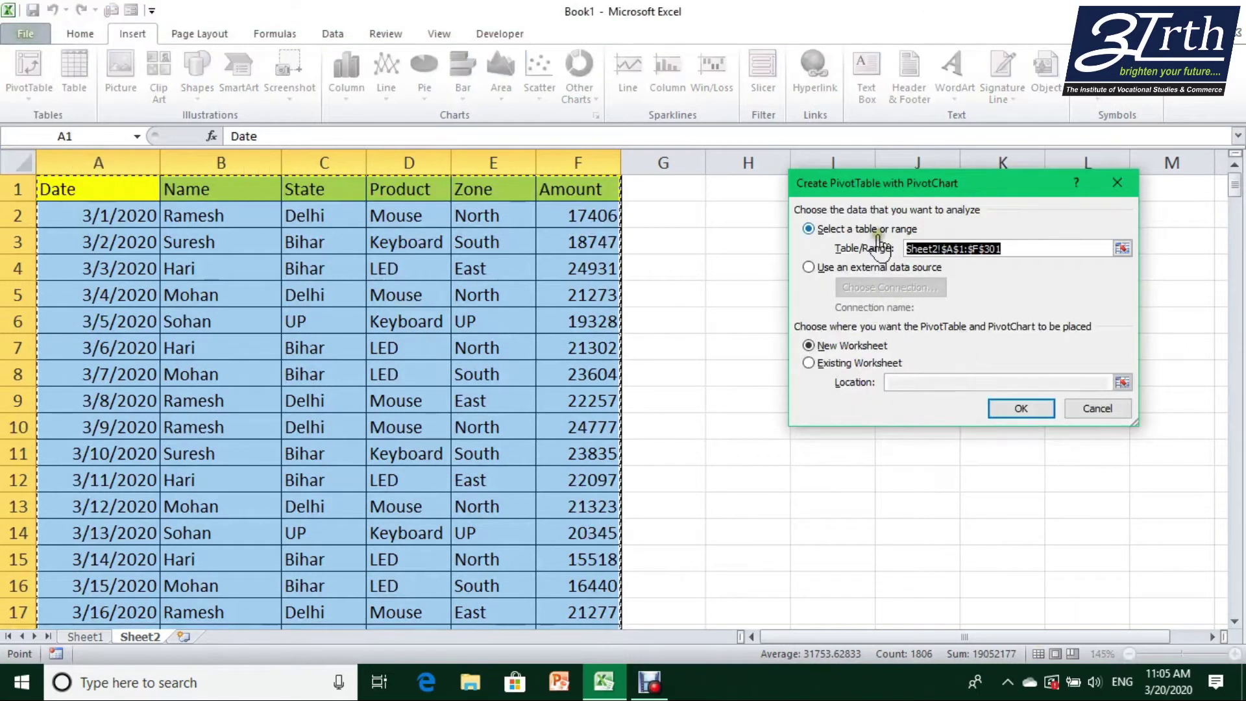
left_click_drag(877, 183, 812, 182)
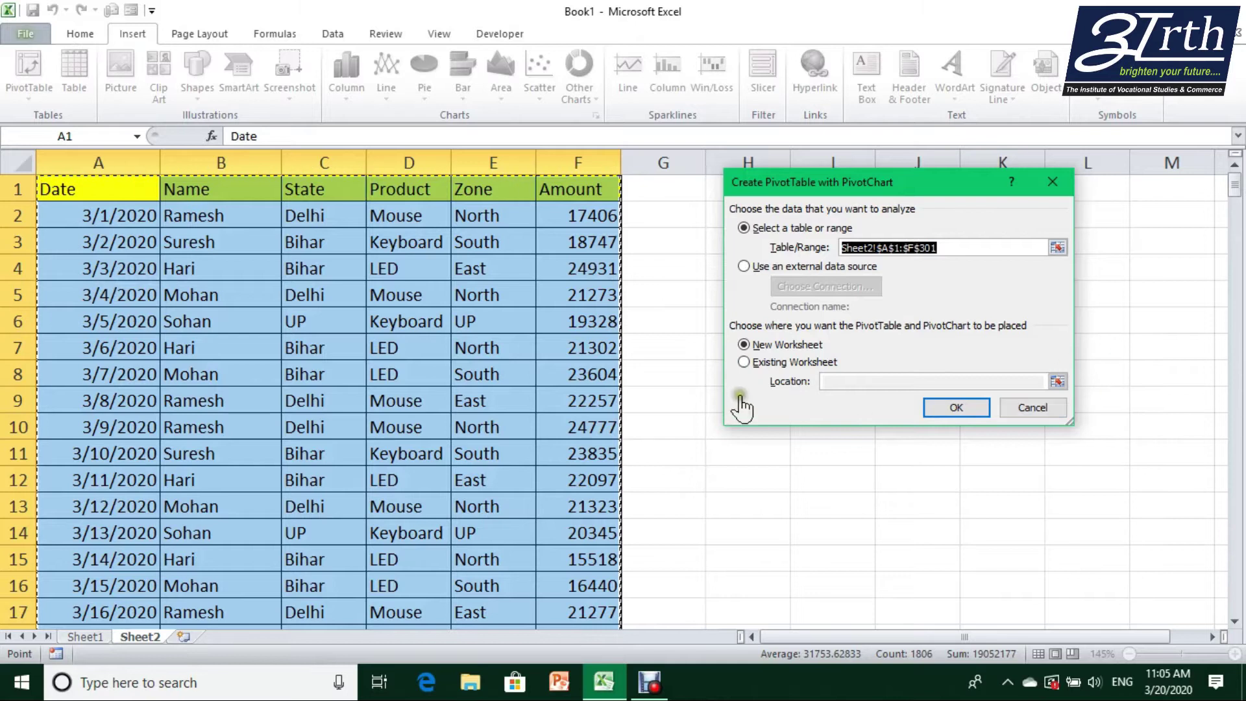
left_click(788, 361)
left_click(786, 345)
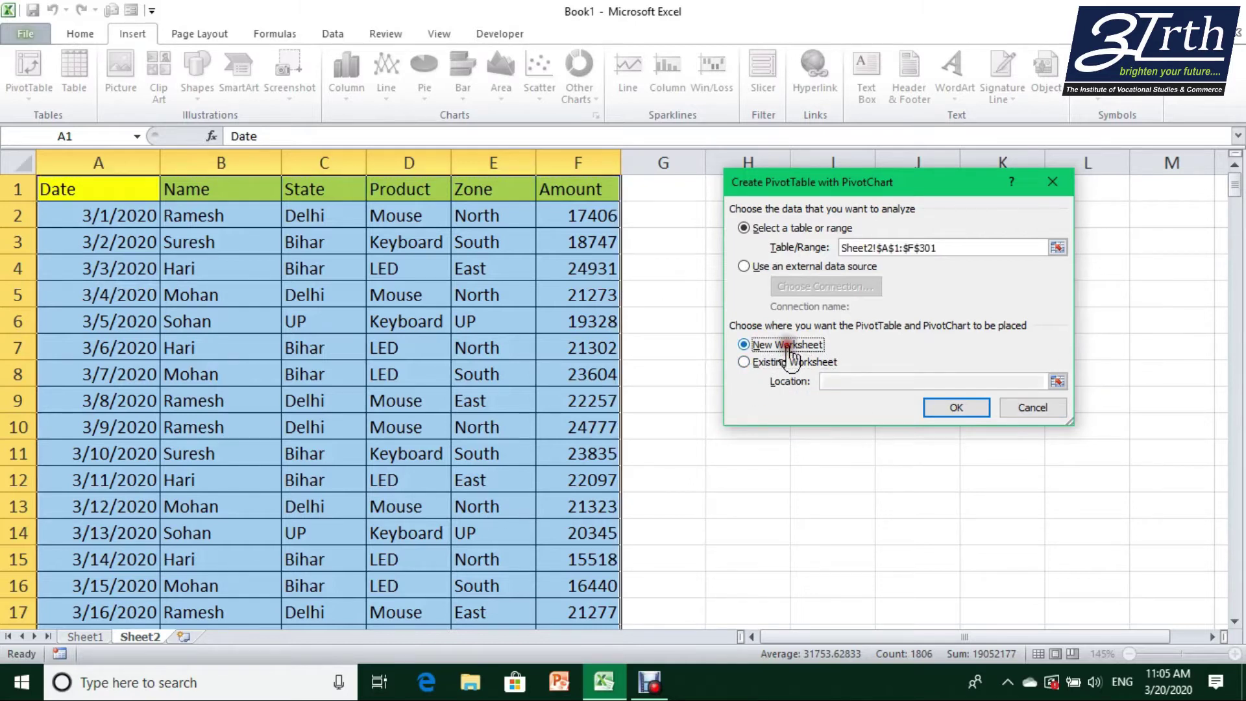
left_click_drag(844, 183, 635, 181)
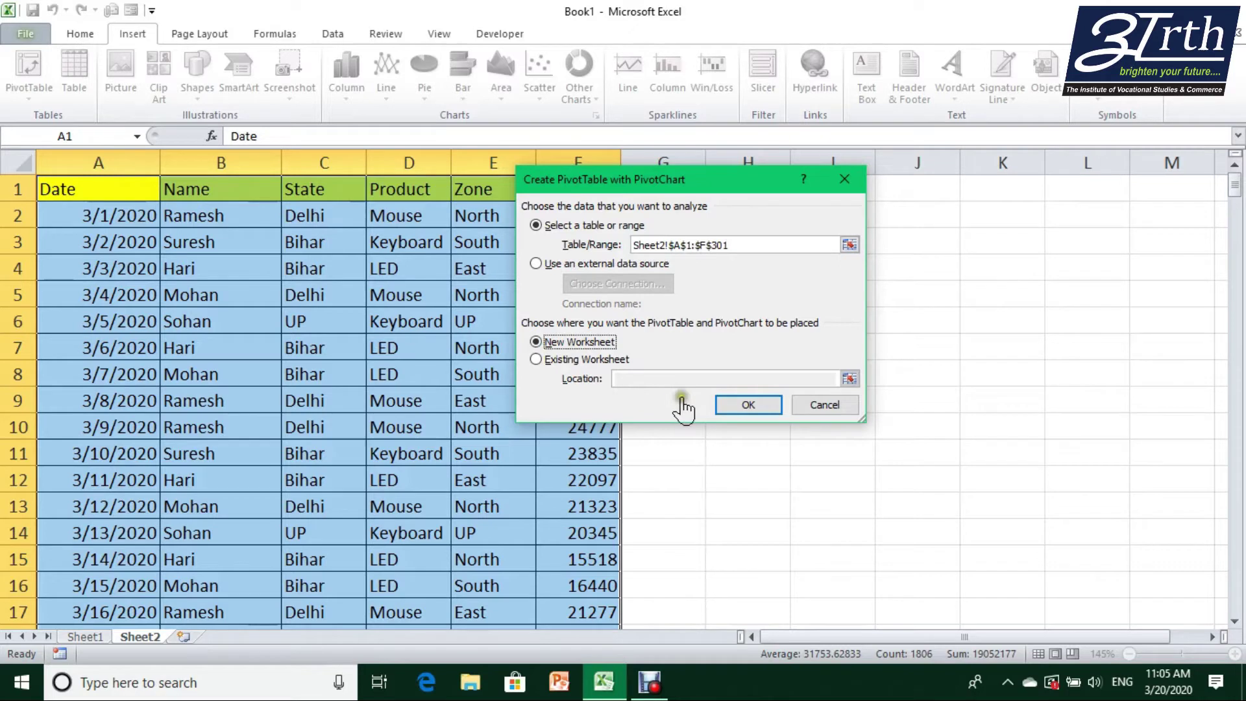
Step: Create the PivotChart on Sheet3, plot Sum of Amount by Name, and enlarge the chart
left_click(748, 404)
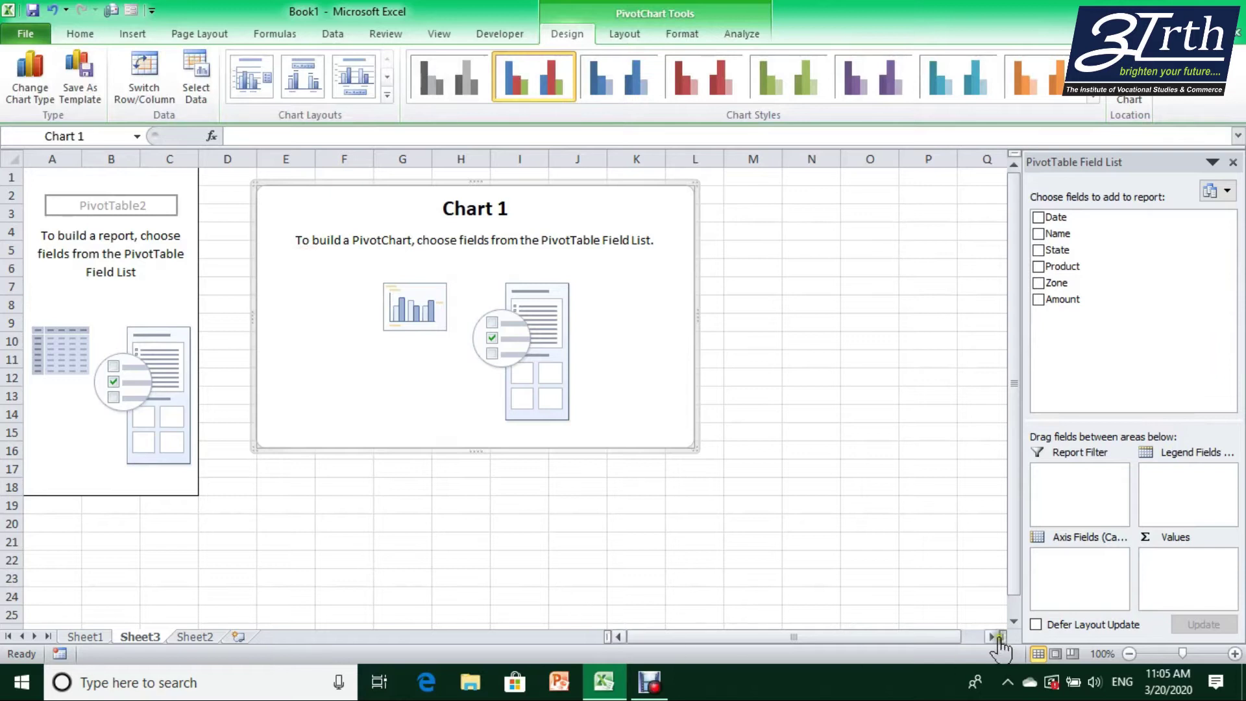
left_click(991, 636)
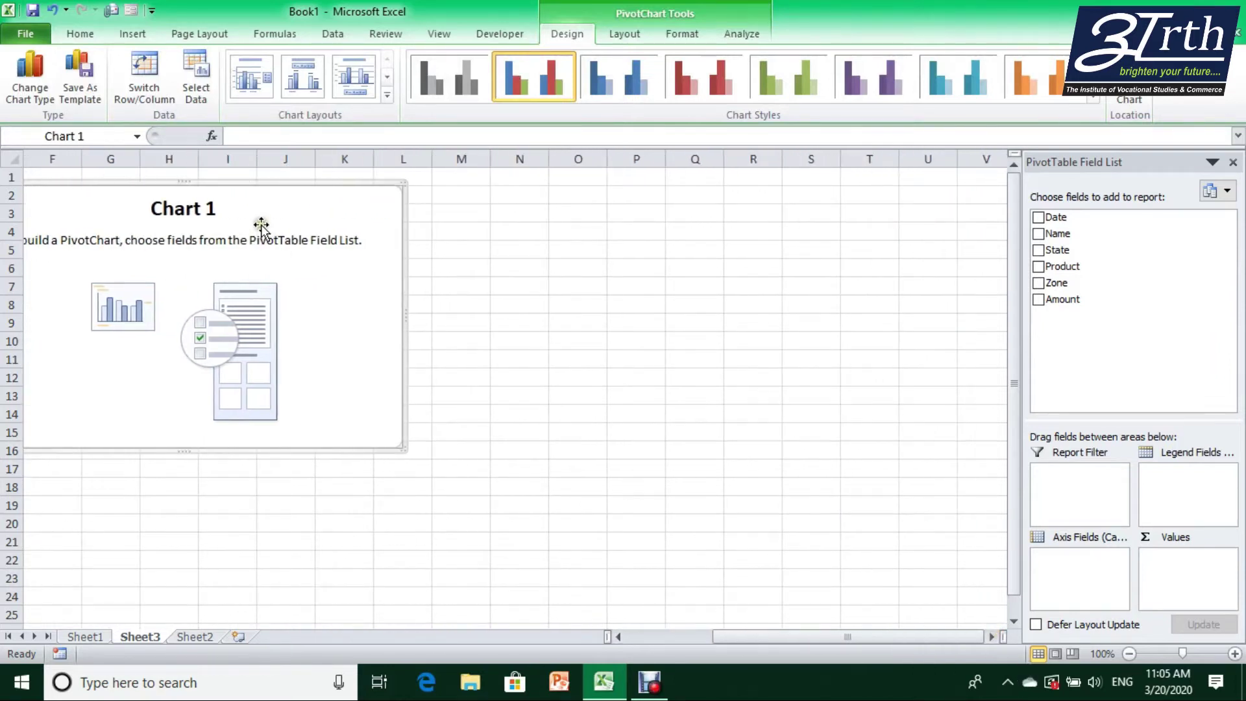
left_click_drag(258, 225, 375, 223)
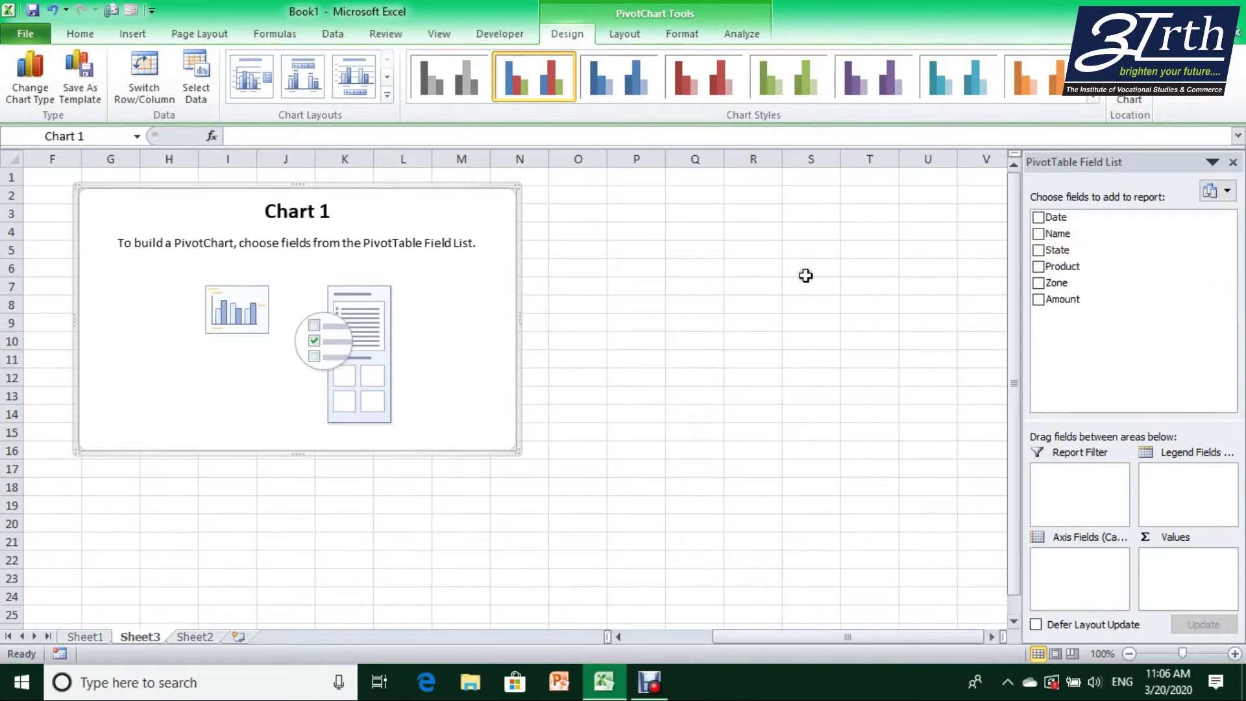
left_click(1039, 235)
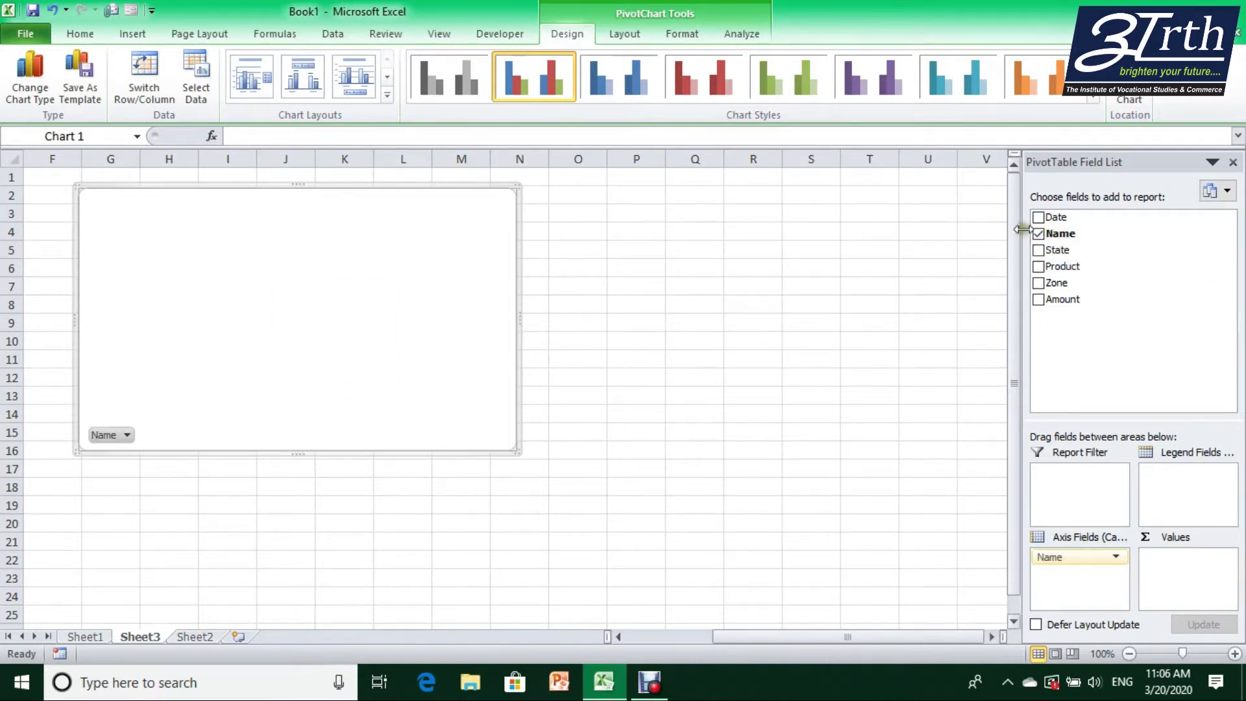
left_click(1038, 299)
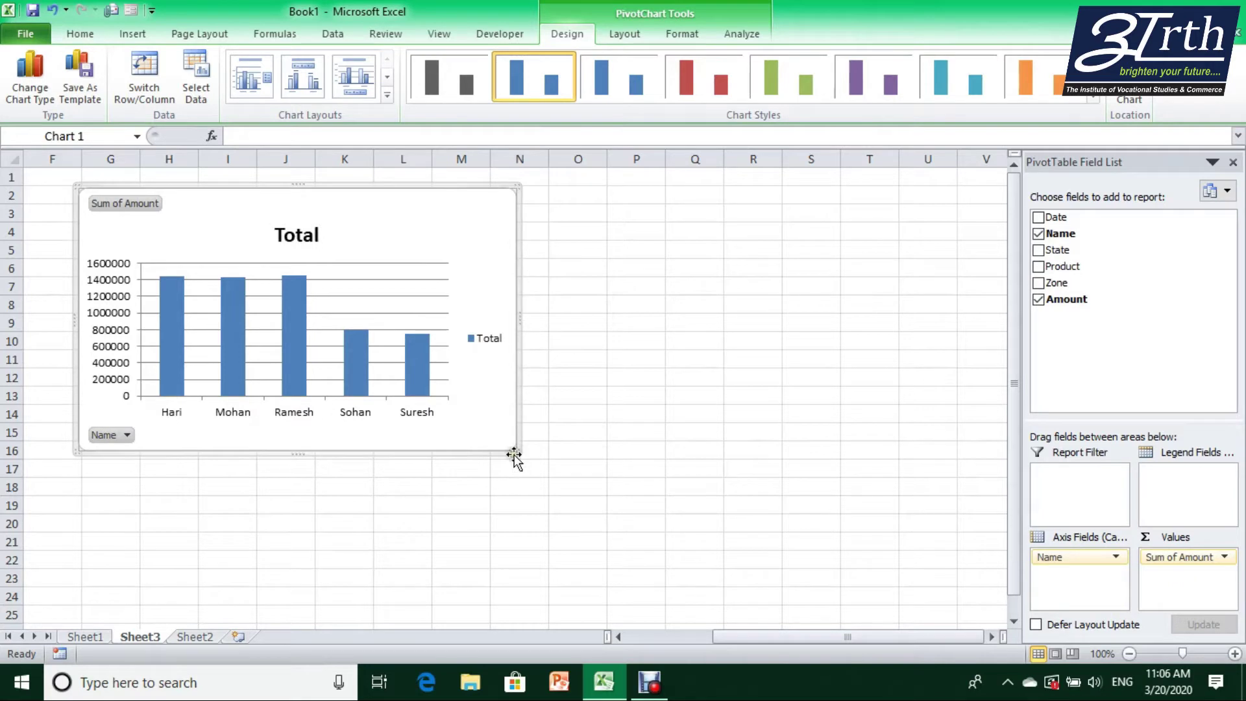
mouse_move(511, 452)
left_mouse_down()
mouse_move(712, 542)
mouse_move(794, 558)
mouse_move(858, 606)
left_mouse_up()
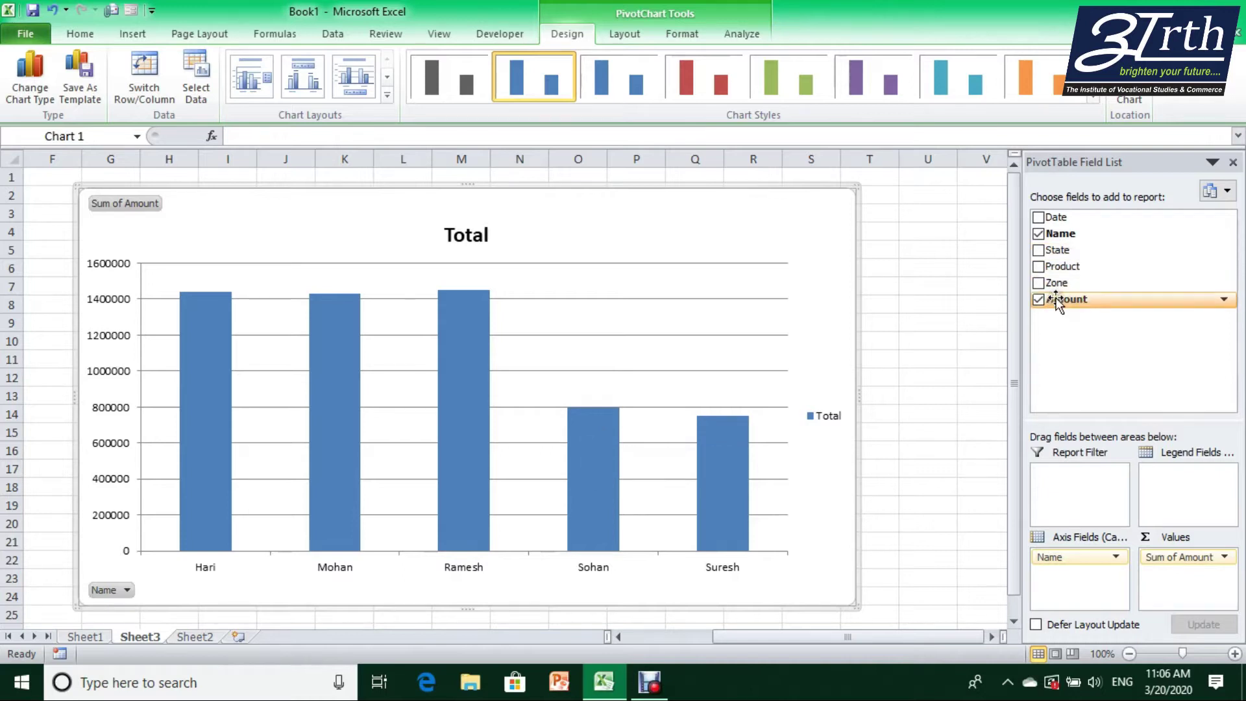
Step: Replace Name with State and add Zone so the chart shows Amount by State and Zone
left_click(1038, 234)
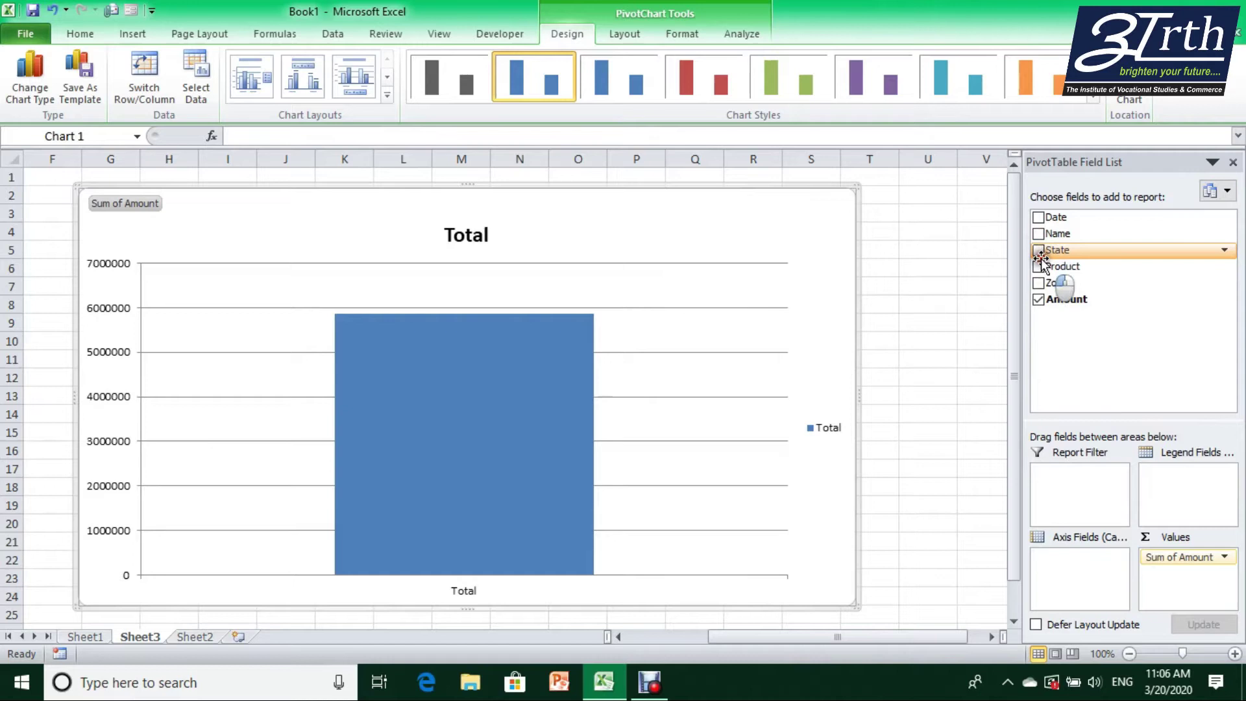
left_click(1038, 250)
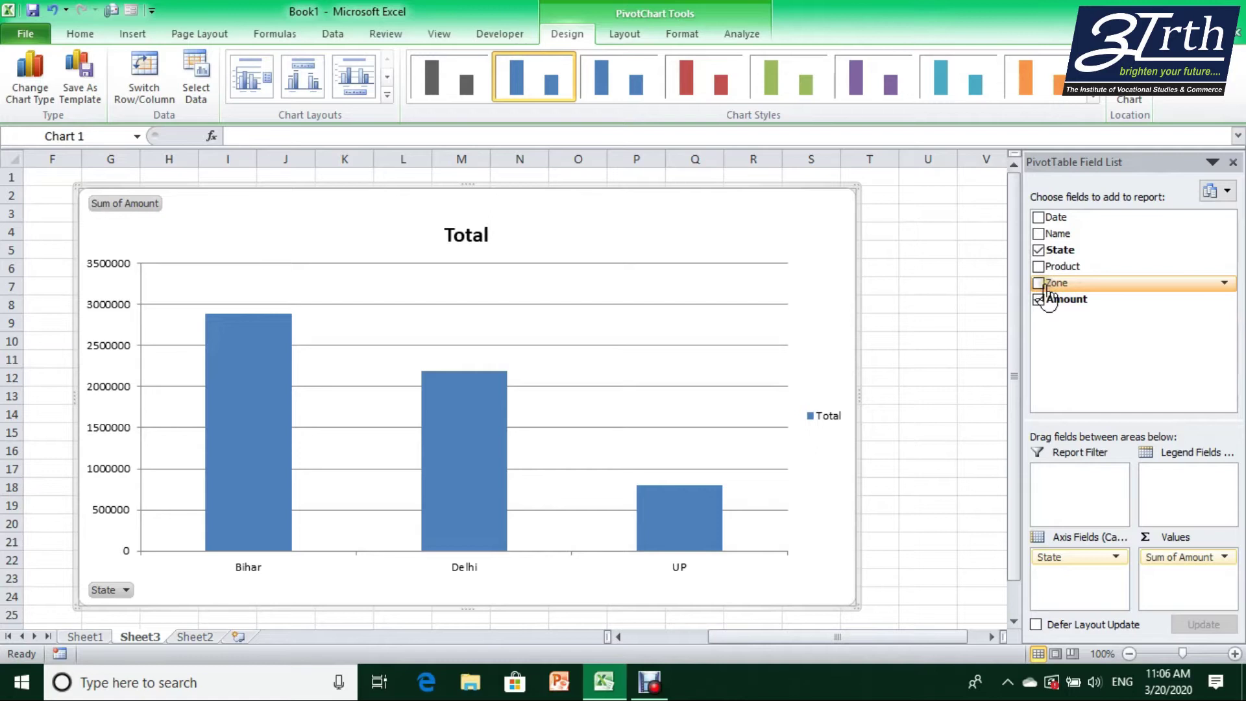
left_click(1039, 283)
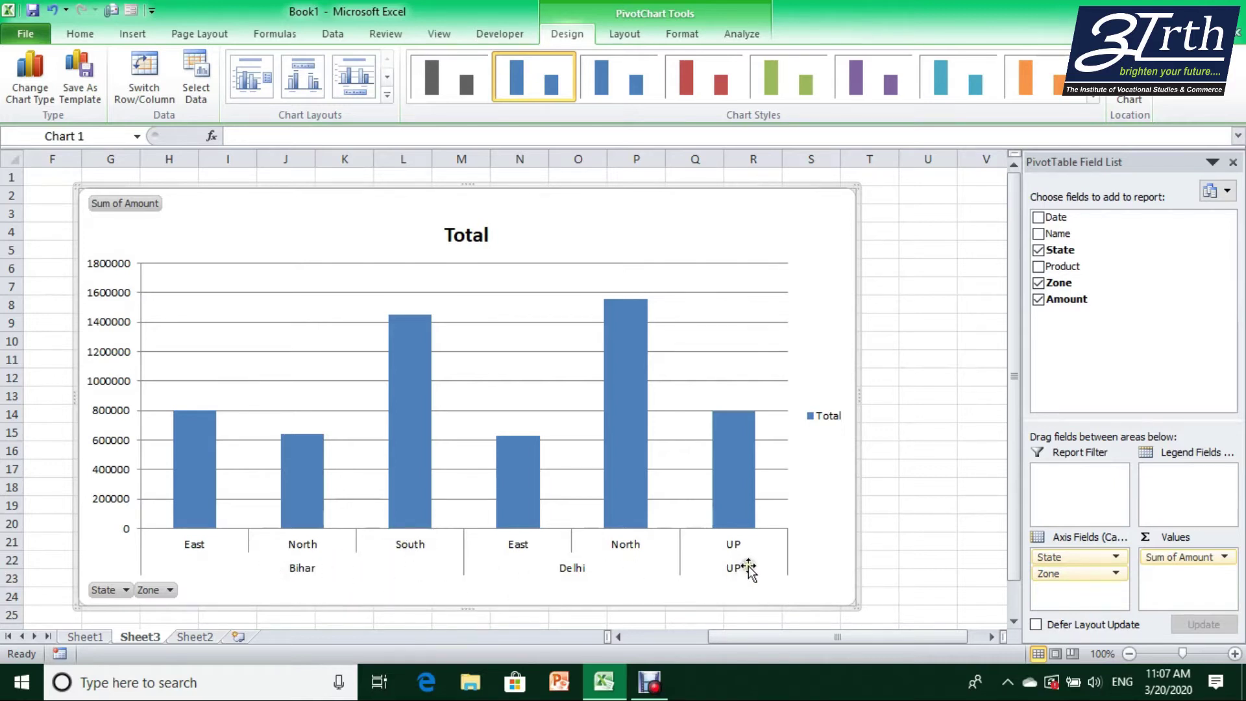
Step: Restore the workbook on Sheet1 and check the State and Zone values UP in row 297
left_click(616, 692)
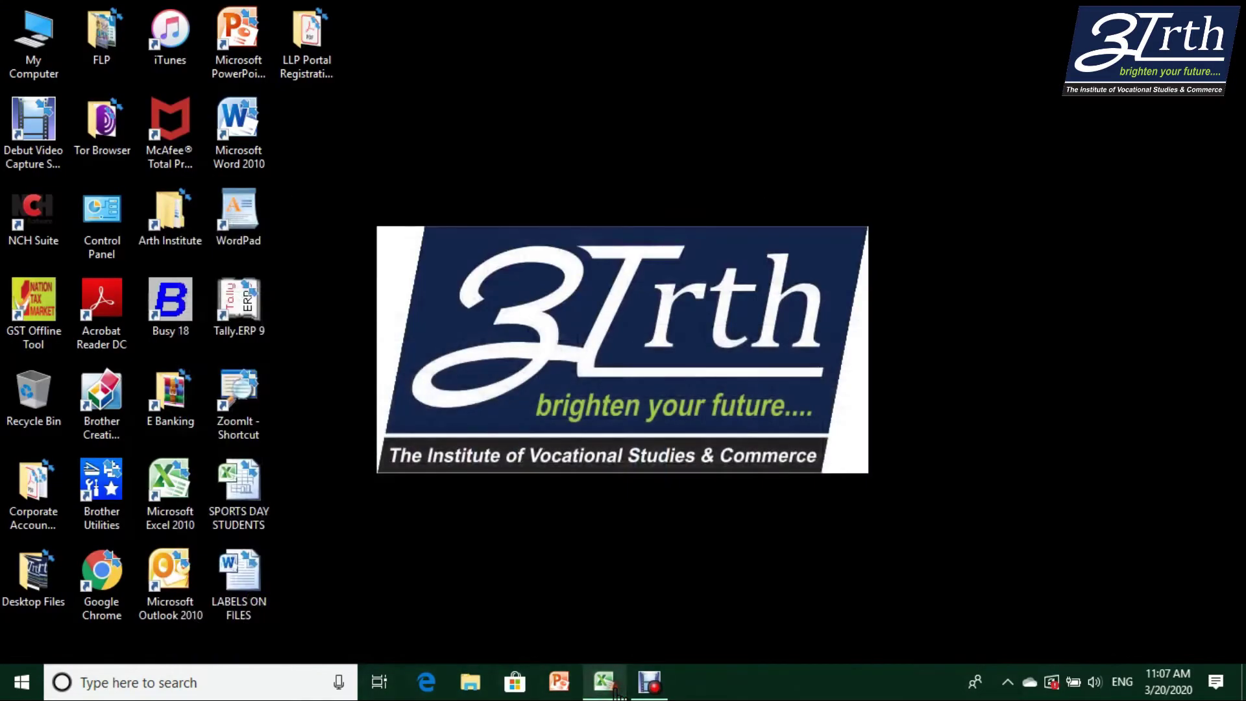
left_click(603, 681)
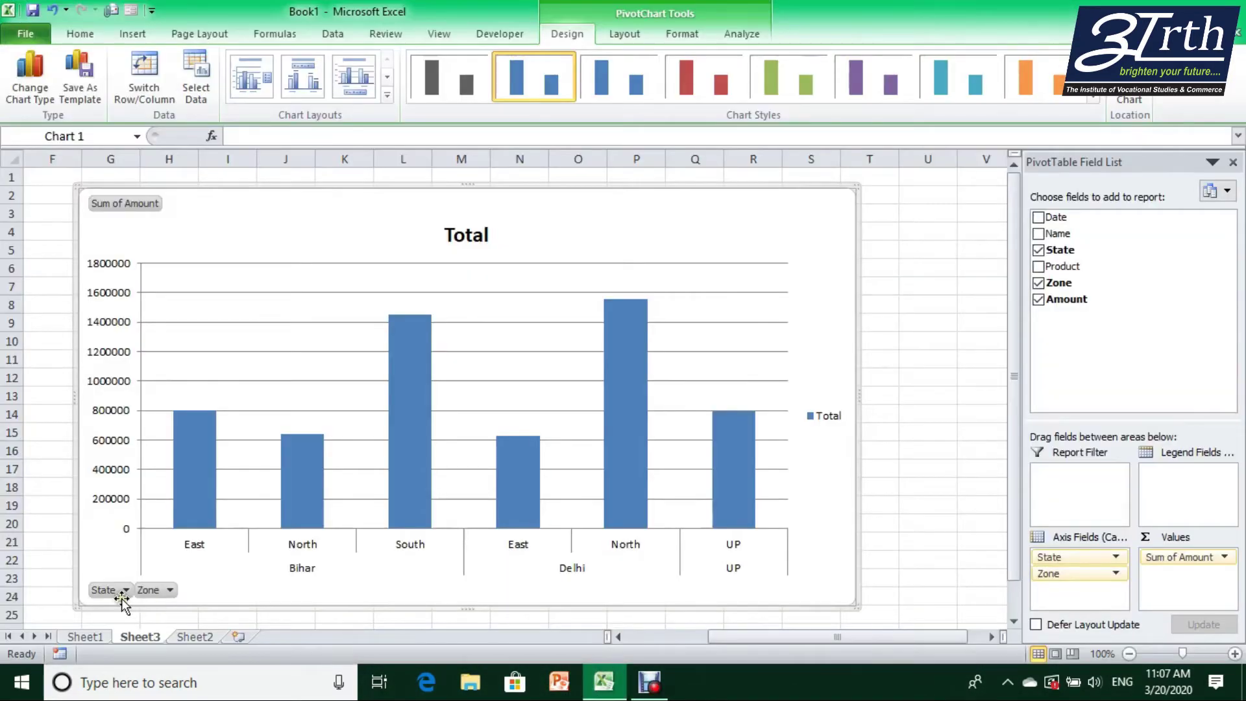
left_click(84, 636)
left_click(145, 516)
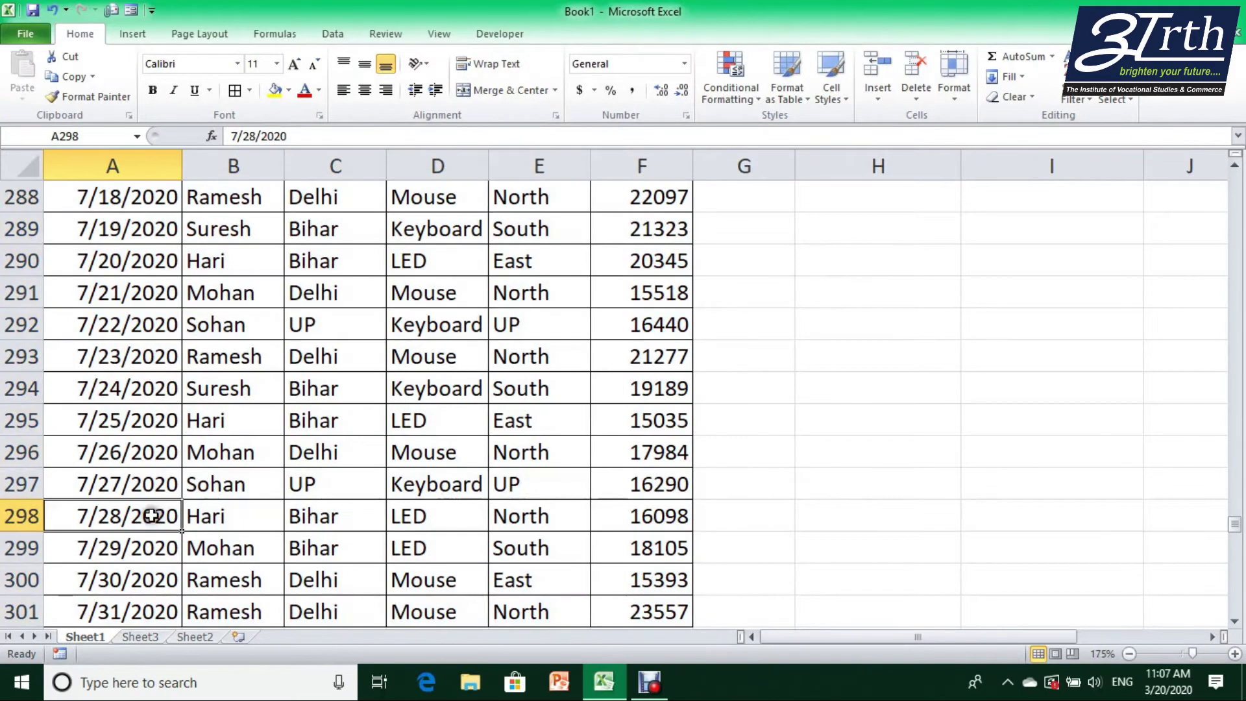
left_click(314, 480)
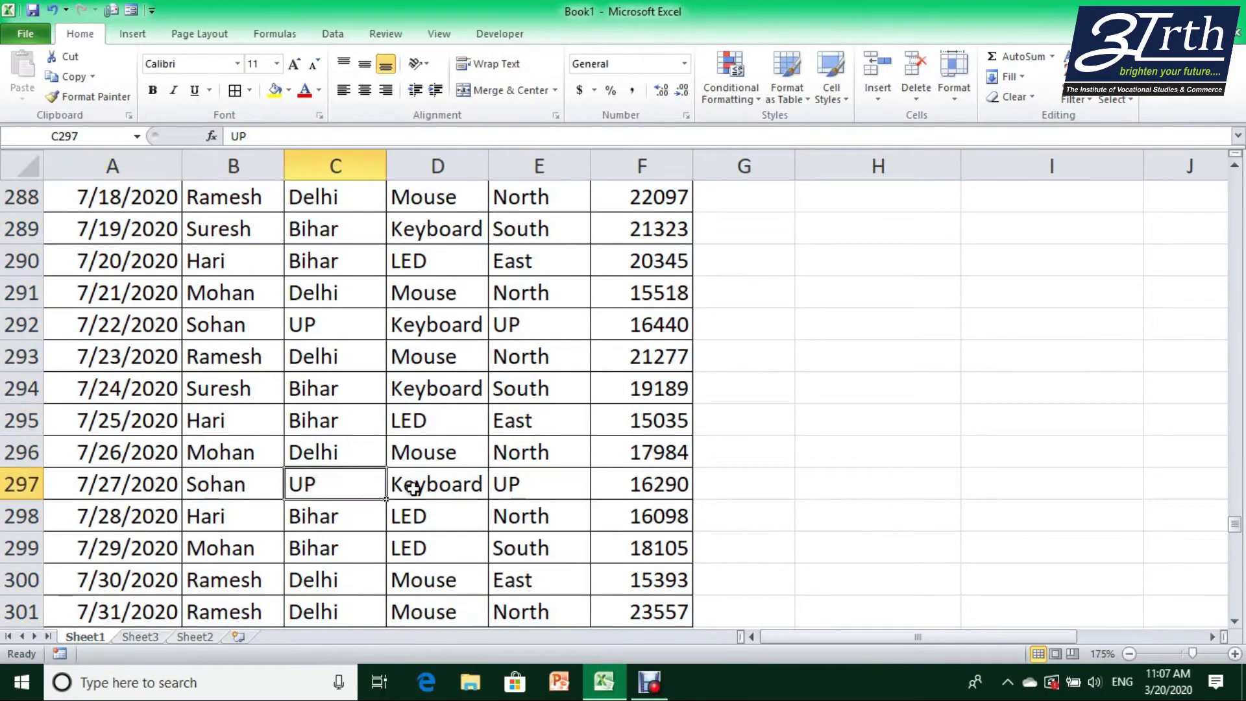
left_click(502, 482)
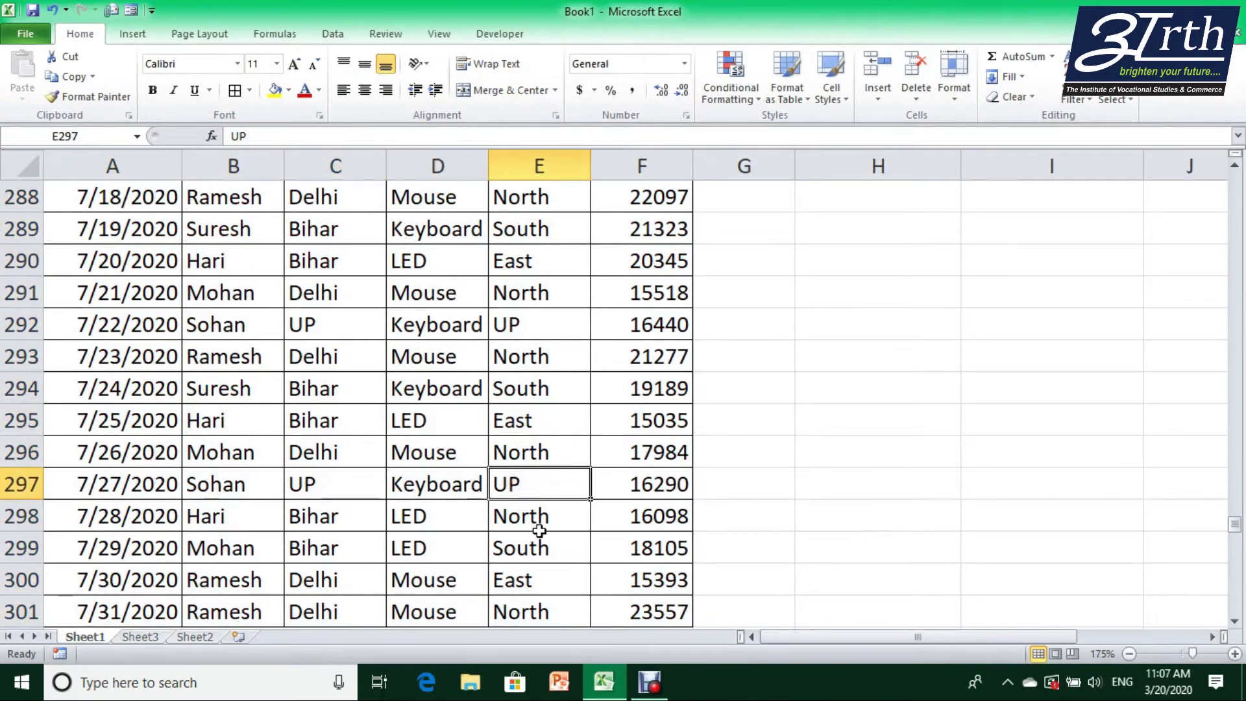
Step: Select the Zone entries from E2 down to E301
key("ctrl+Up")
key("Down")
key("Down")
key("Down")
key("Down")
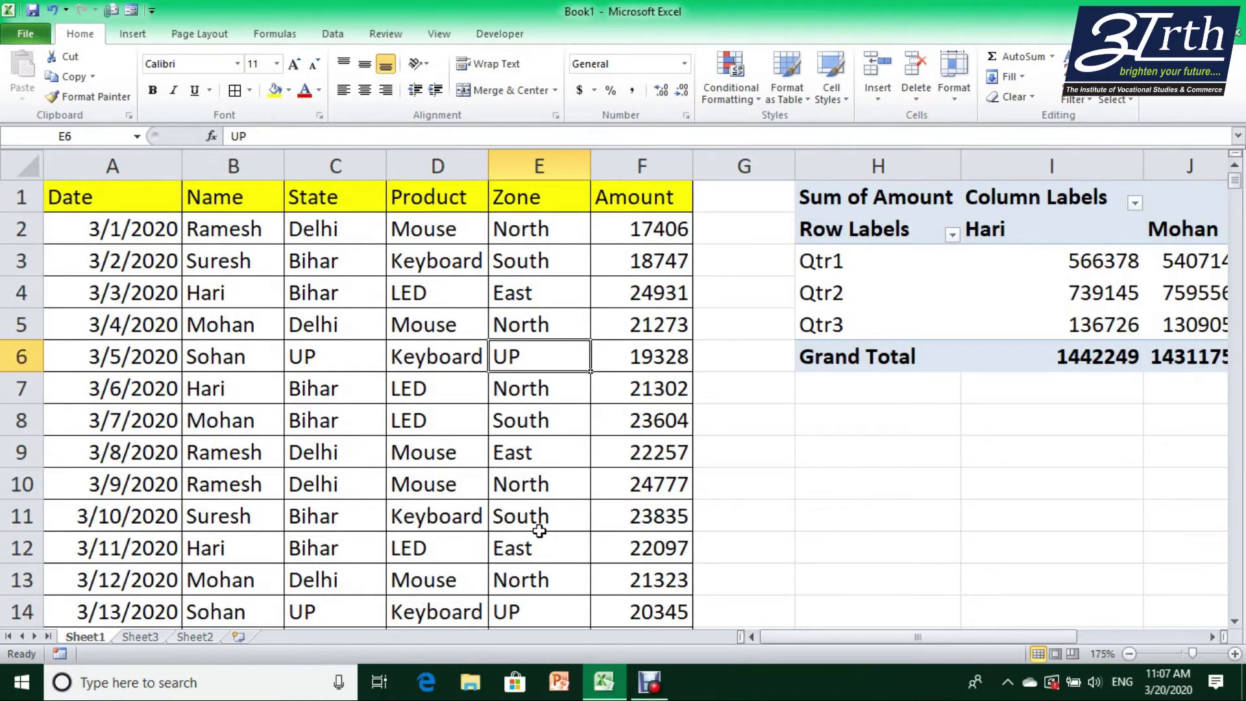
key("Left")
key("Left")
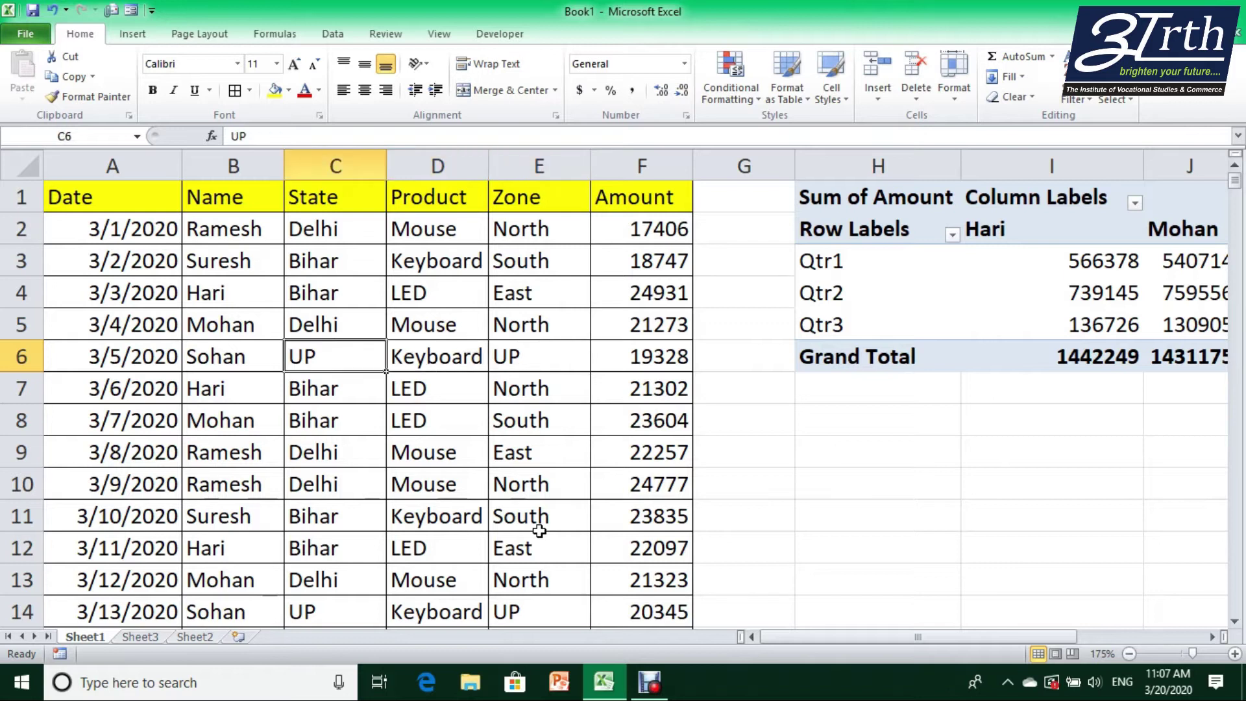
key("Right")
key("Right")
key("Up")
key("Up")
key("Up")
key("Up")
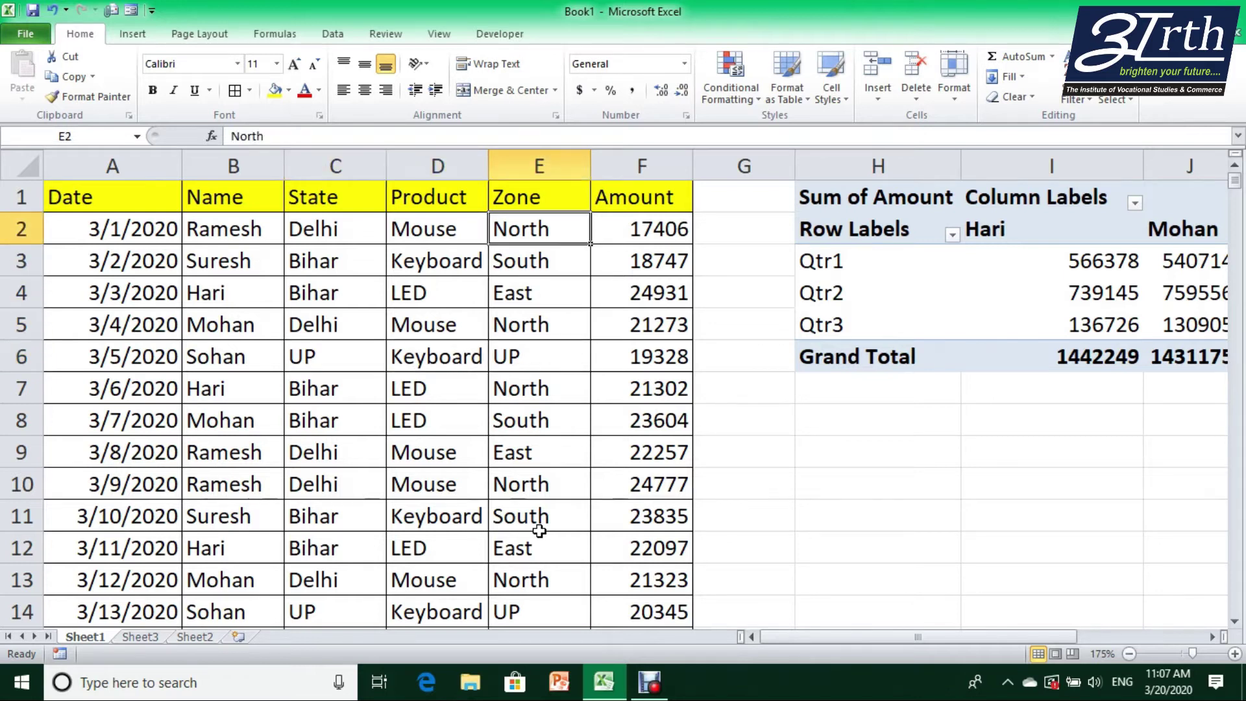
key("ctrl+shift+Down")
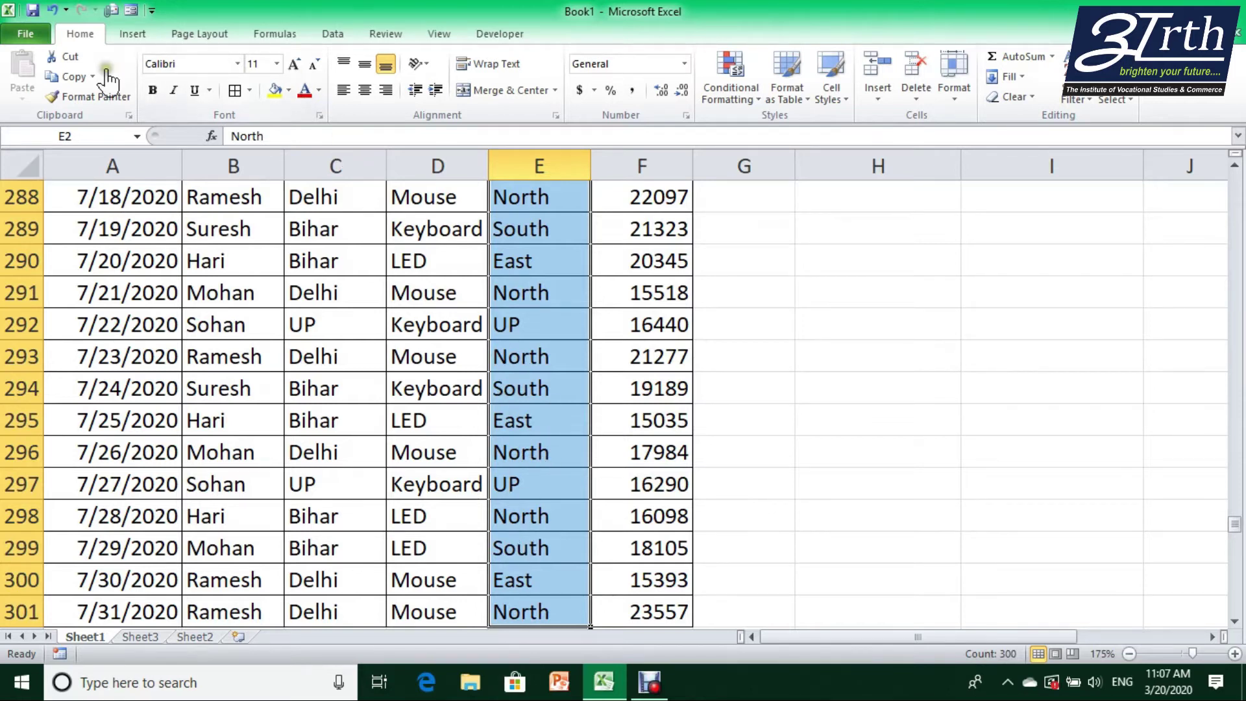
Step: Replace all 40 'Up' Zone entries with 'North' and confirm E297 now reads North
key("ctrl+h")
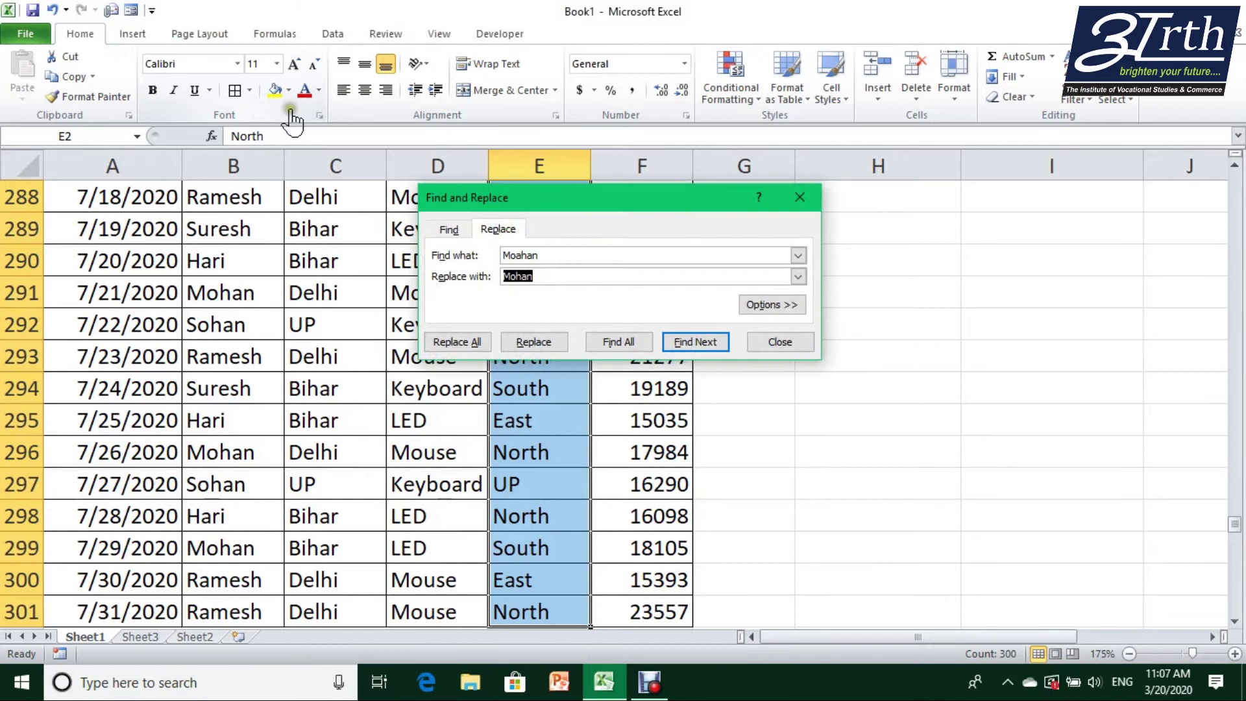
left_click(577, 259)
type("North")
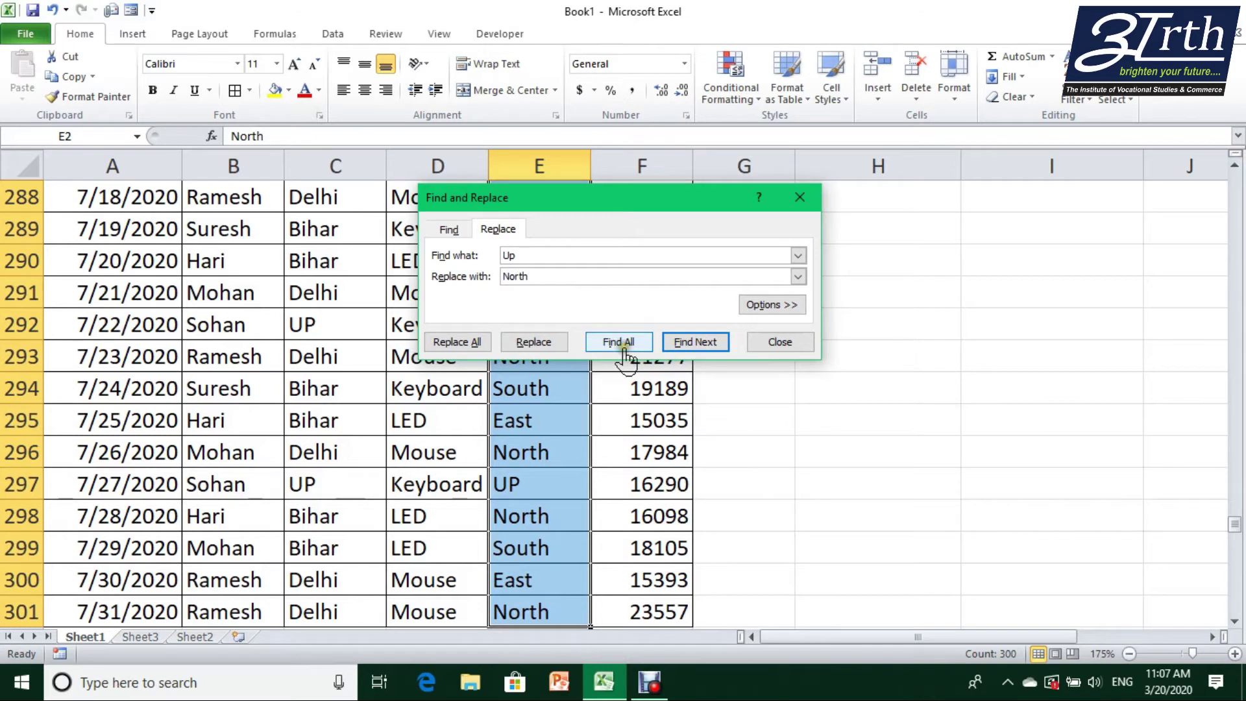
left_click(477, 341)
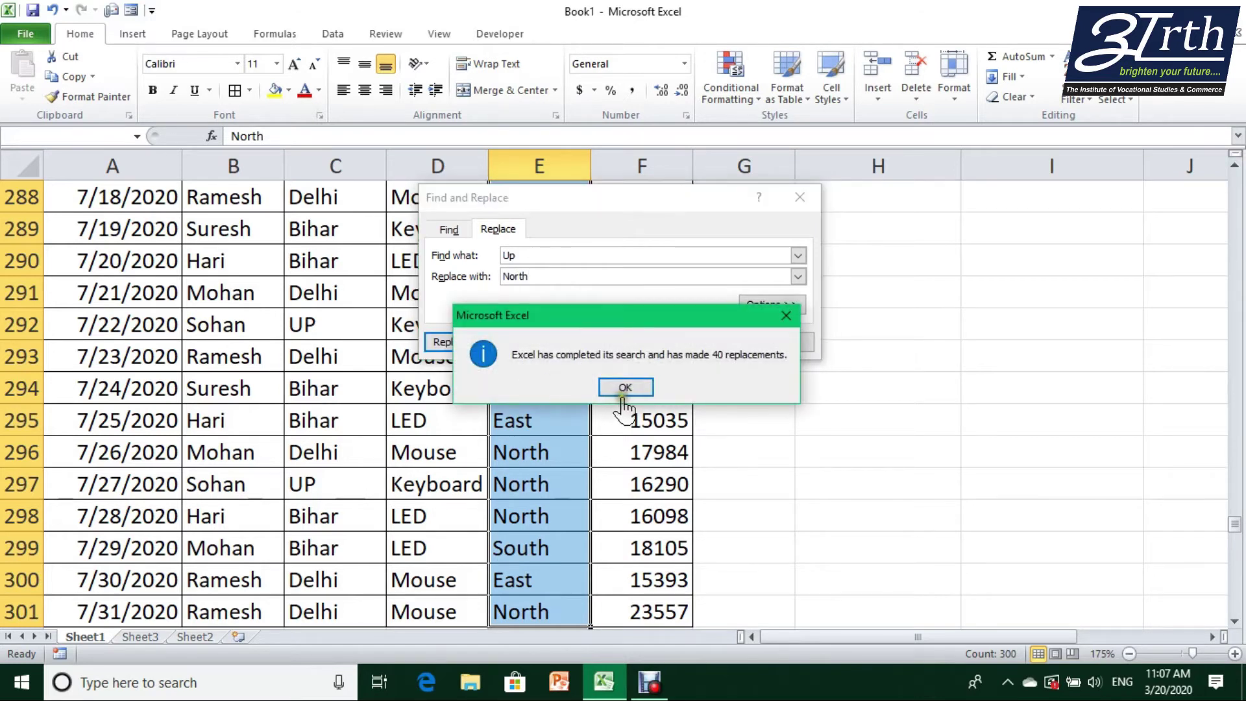
left_click(625, 388)
key("Escape")
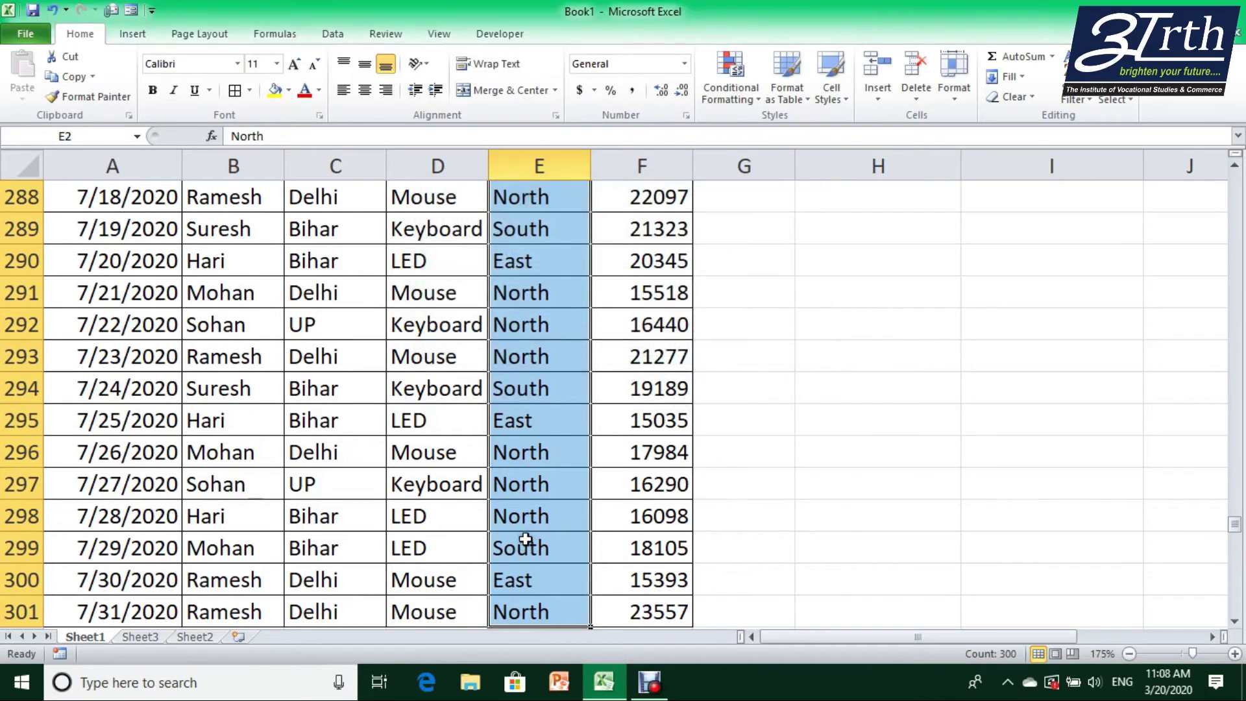
left_click(308, 484)
left_click(534, 489)
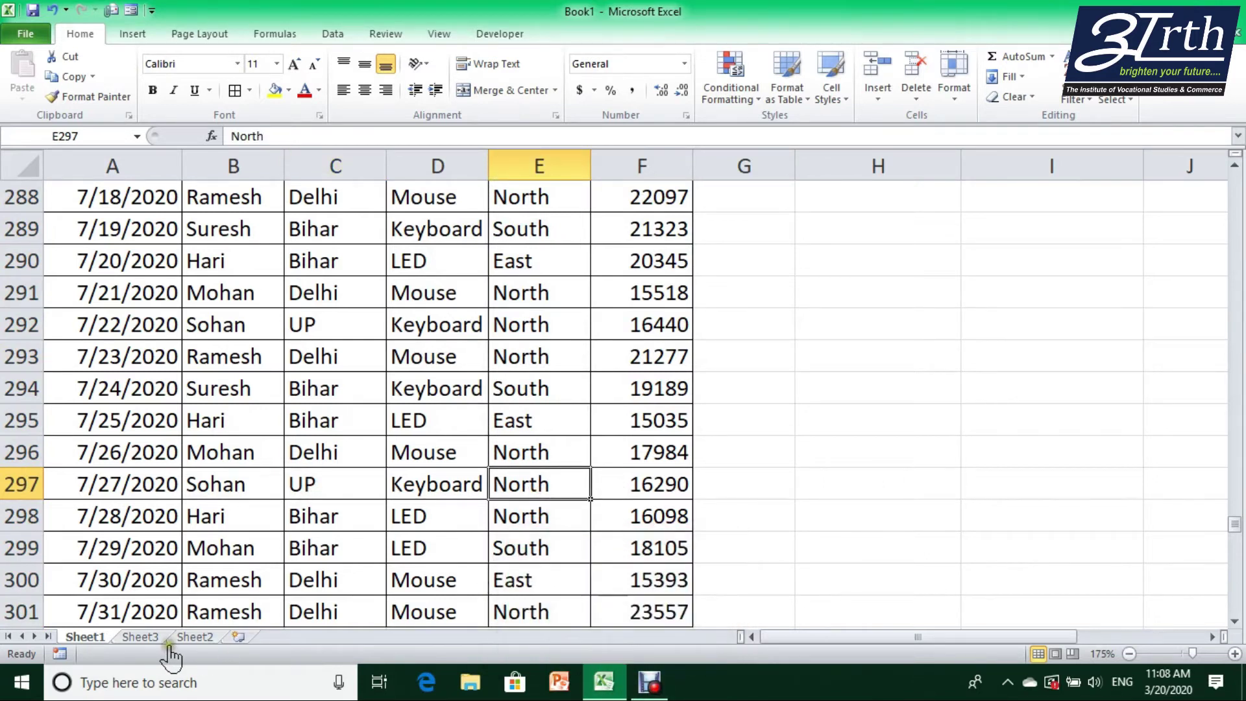
Step: Refresh the Sheet3 PivotChart data via its shortcut menu and the Analyze Refresh command
left_click(143, 637)
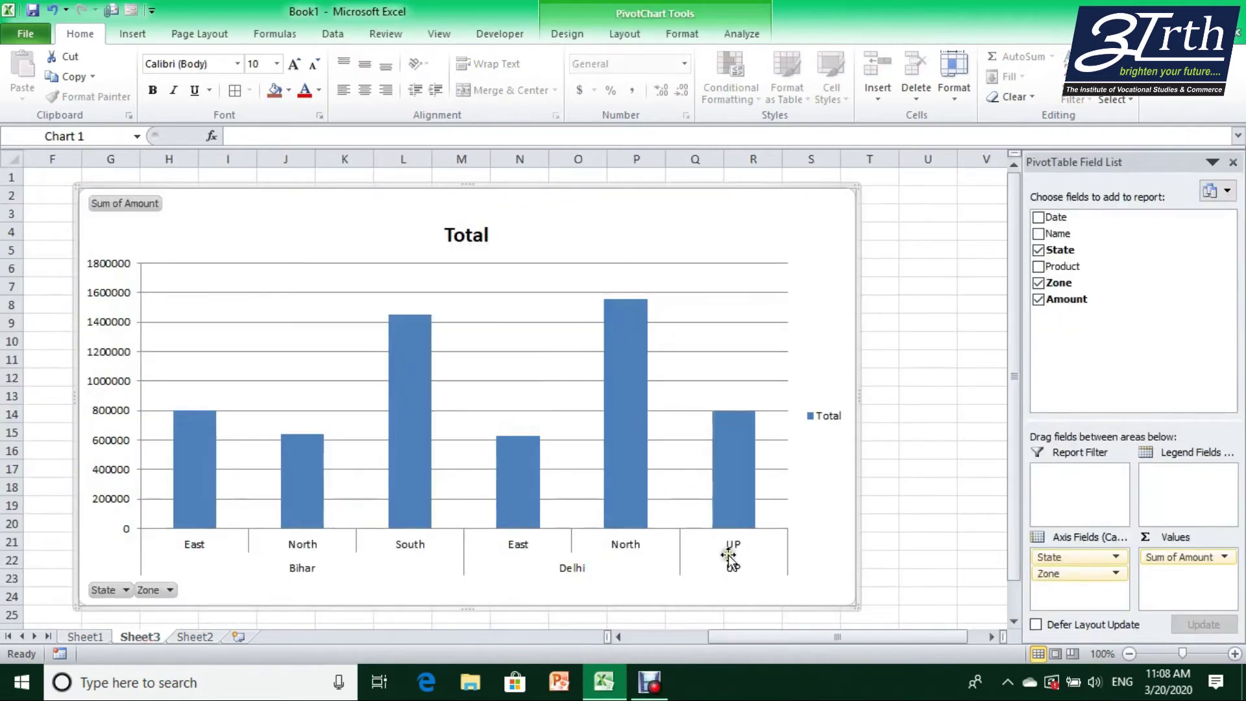
right_click(589, 206)
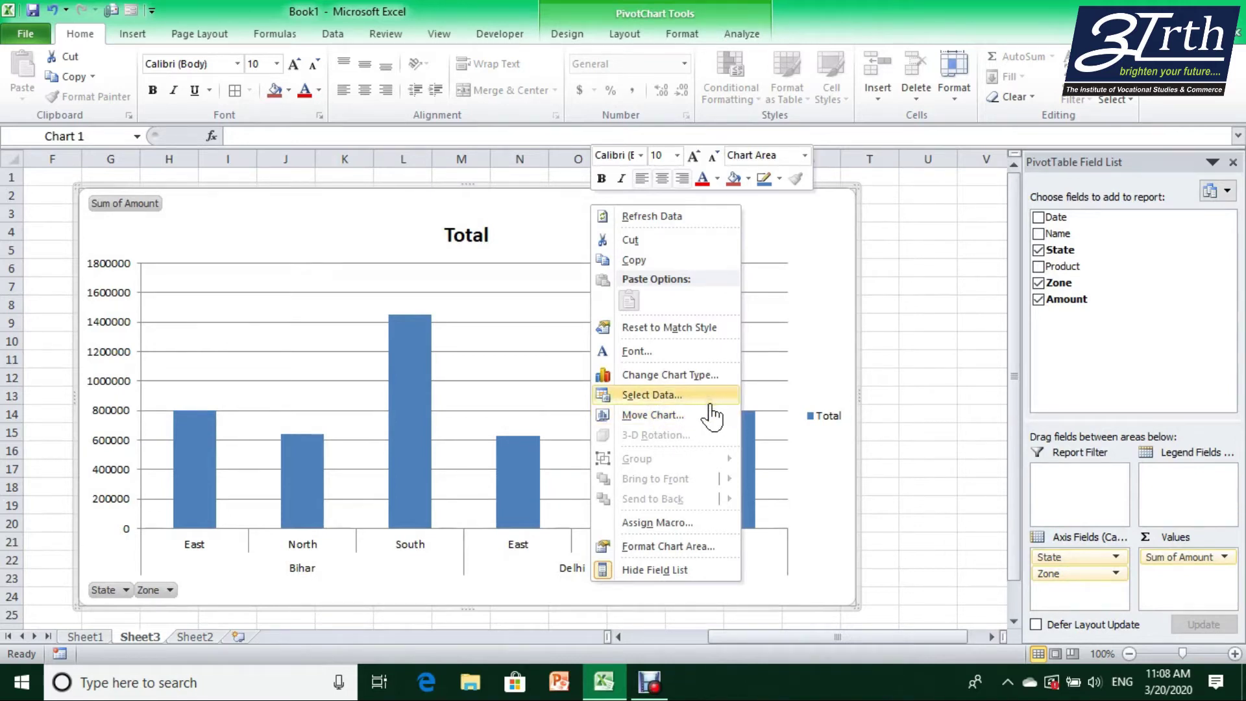
left_click(657, 220)
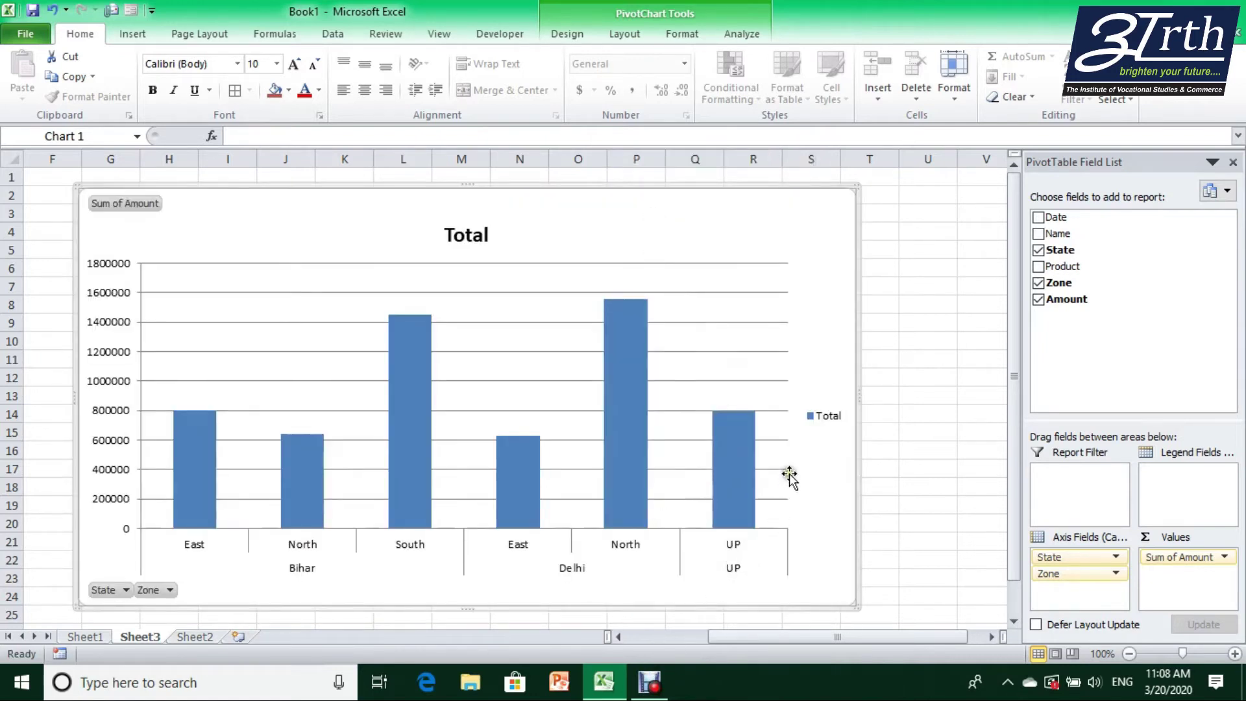
left_click(757, 356)
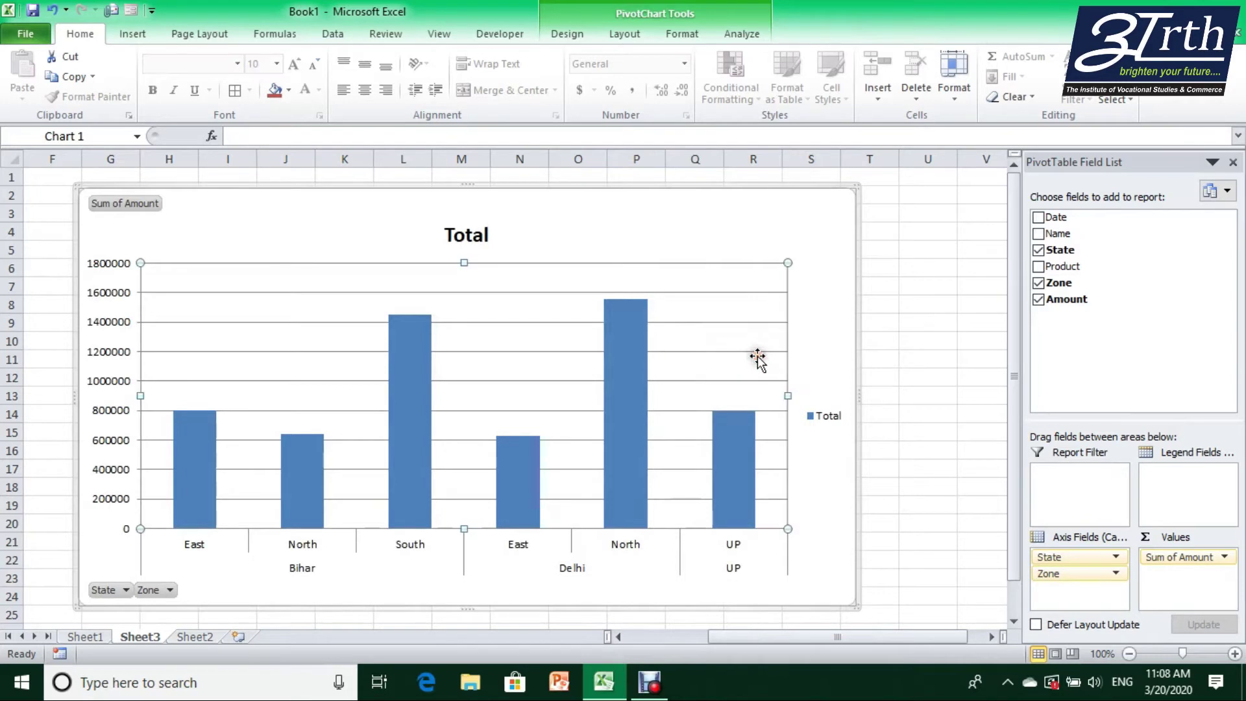
left_click(635, 247)
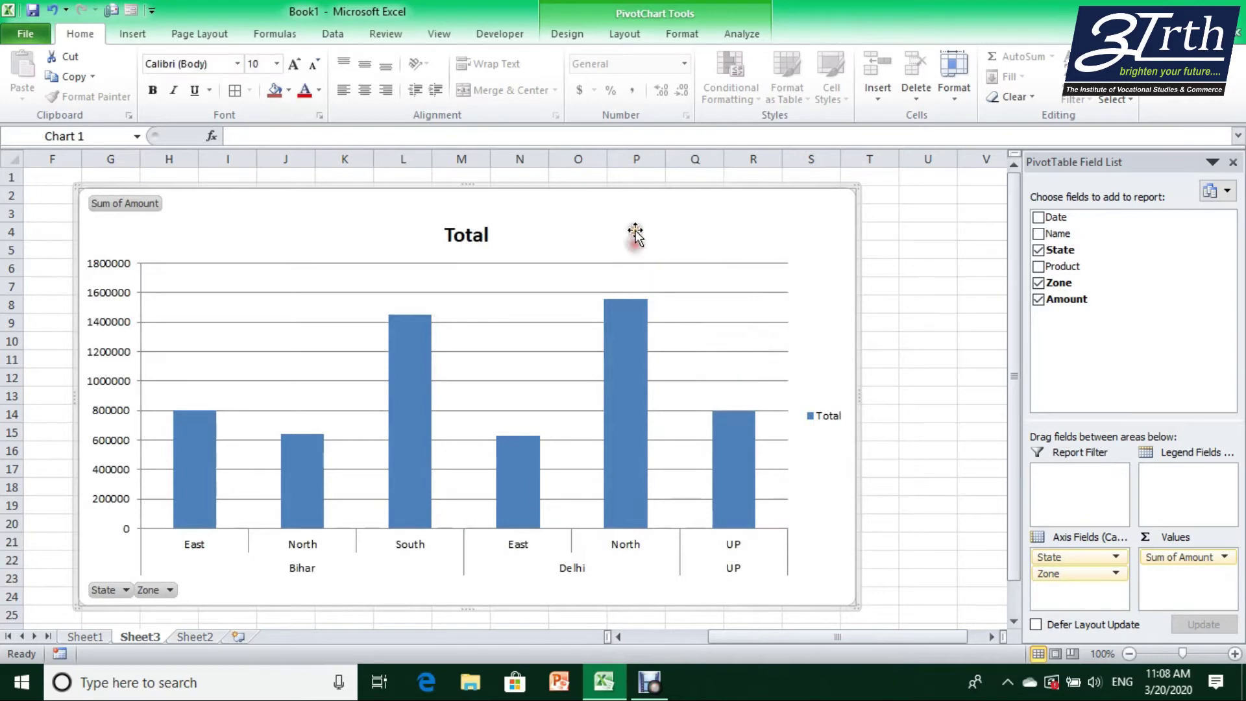
left_click(741, 33)
left_click(266, 94)
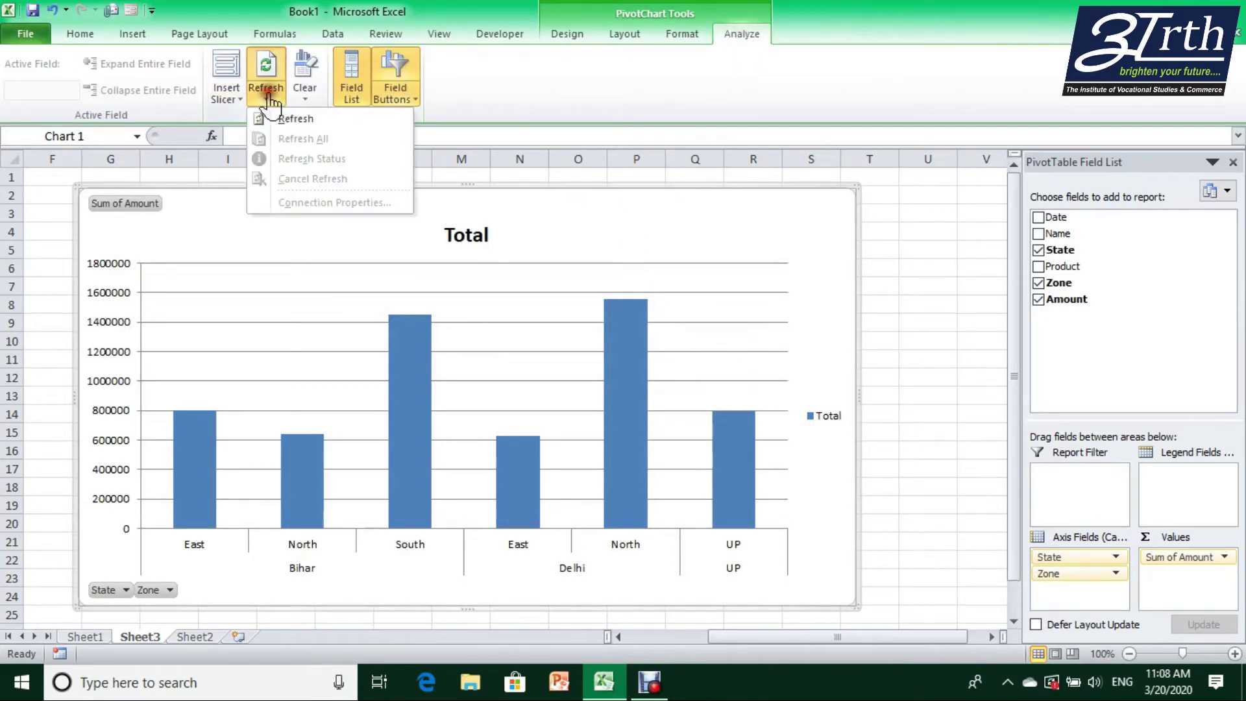
left_click(273, 119)
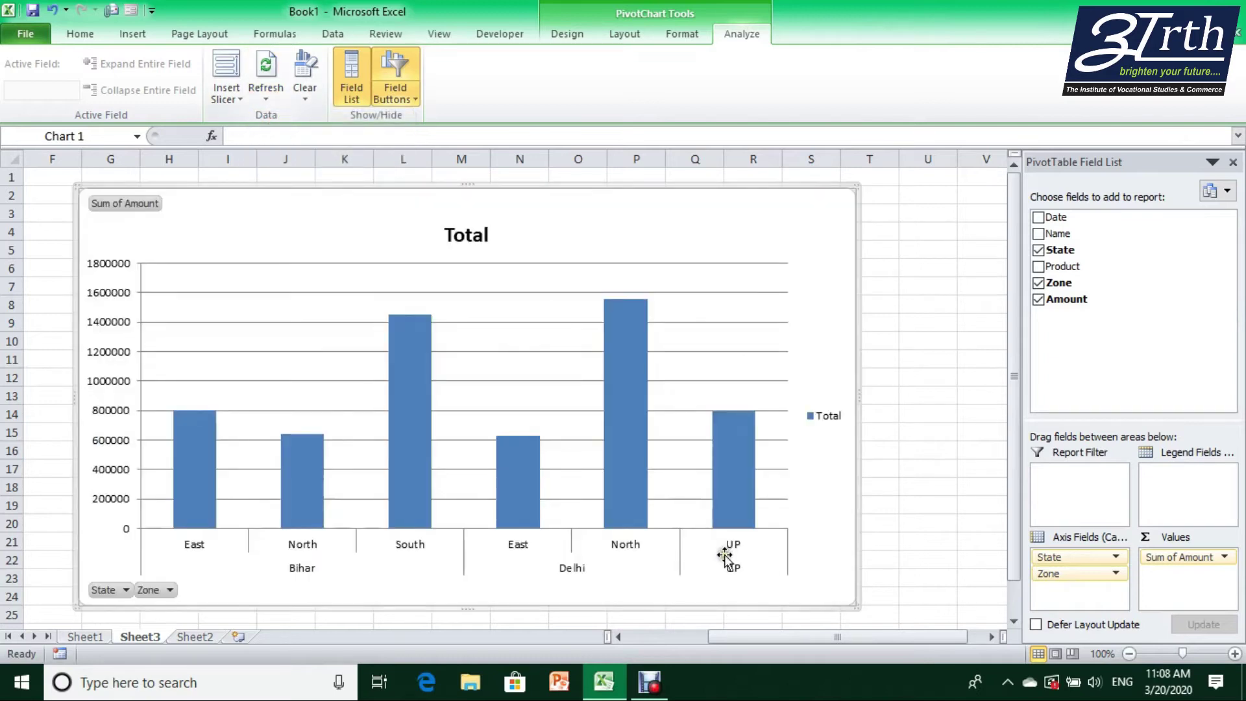
Step: Nudge the chart, toggle Zone off and back on the axis, then minimise the workbook
left_click_drag(724, 555, 719, 552)
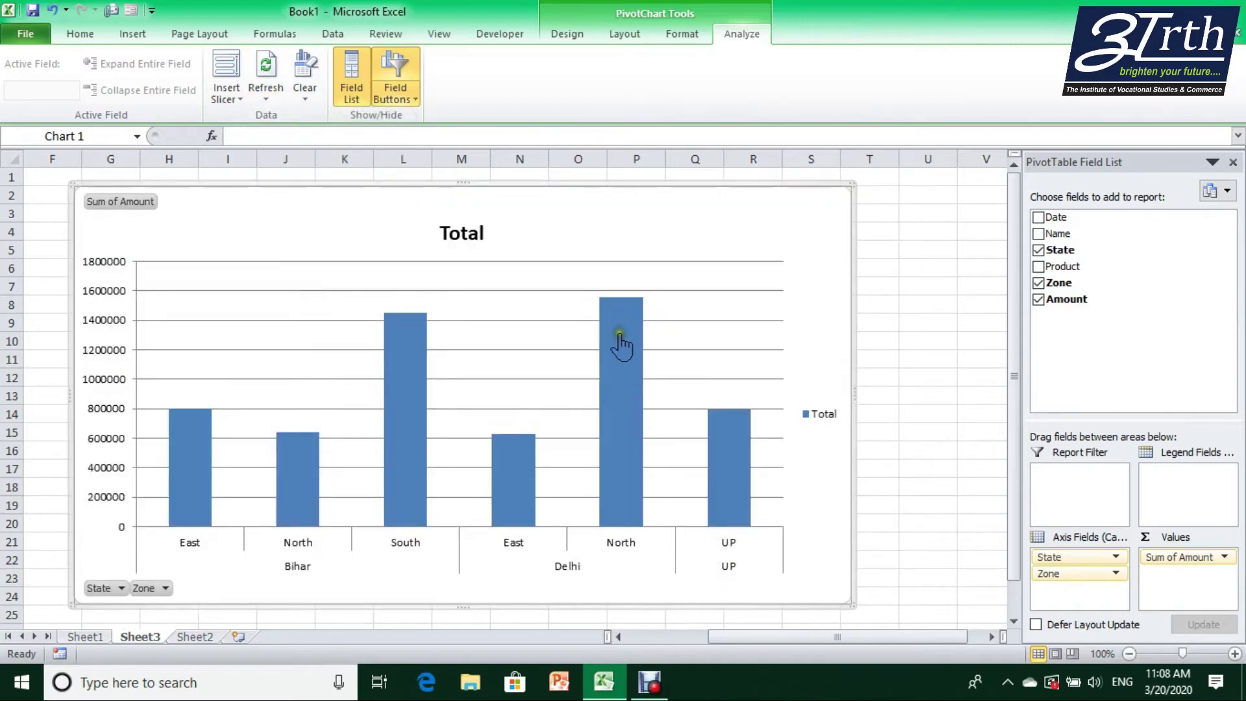
left_click(1038, 283)
left_click(1038, 283)
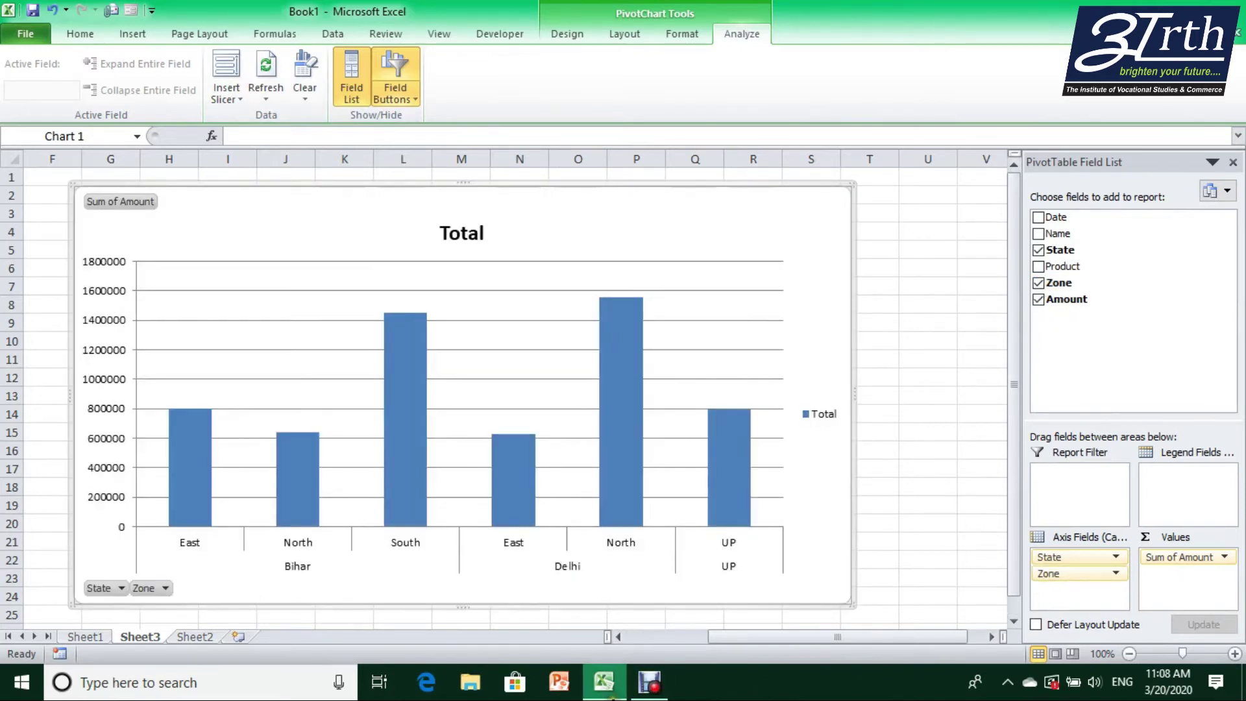
left_click(603, 681)
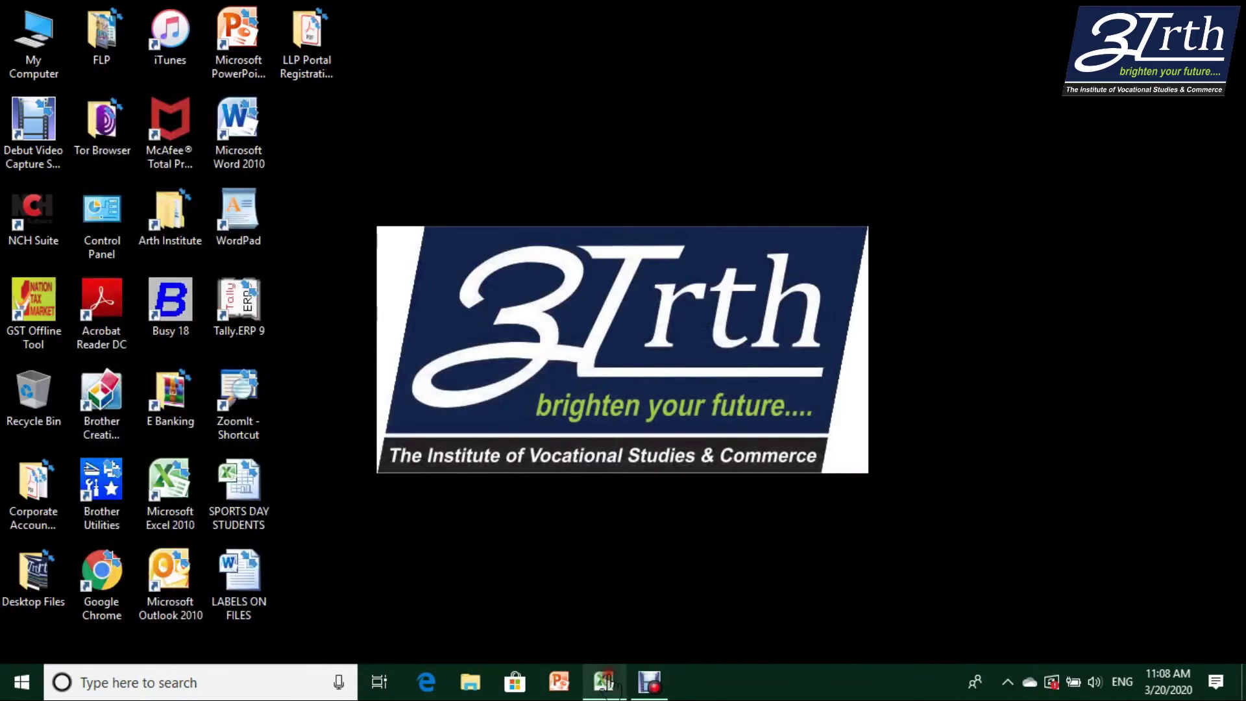
Step: Restore the workbook and review the Zone entries E2:E301 on Sheet1
left_click(604, 681)
left_click(85, 636)
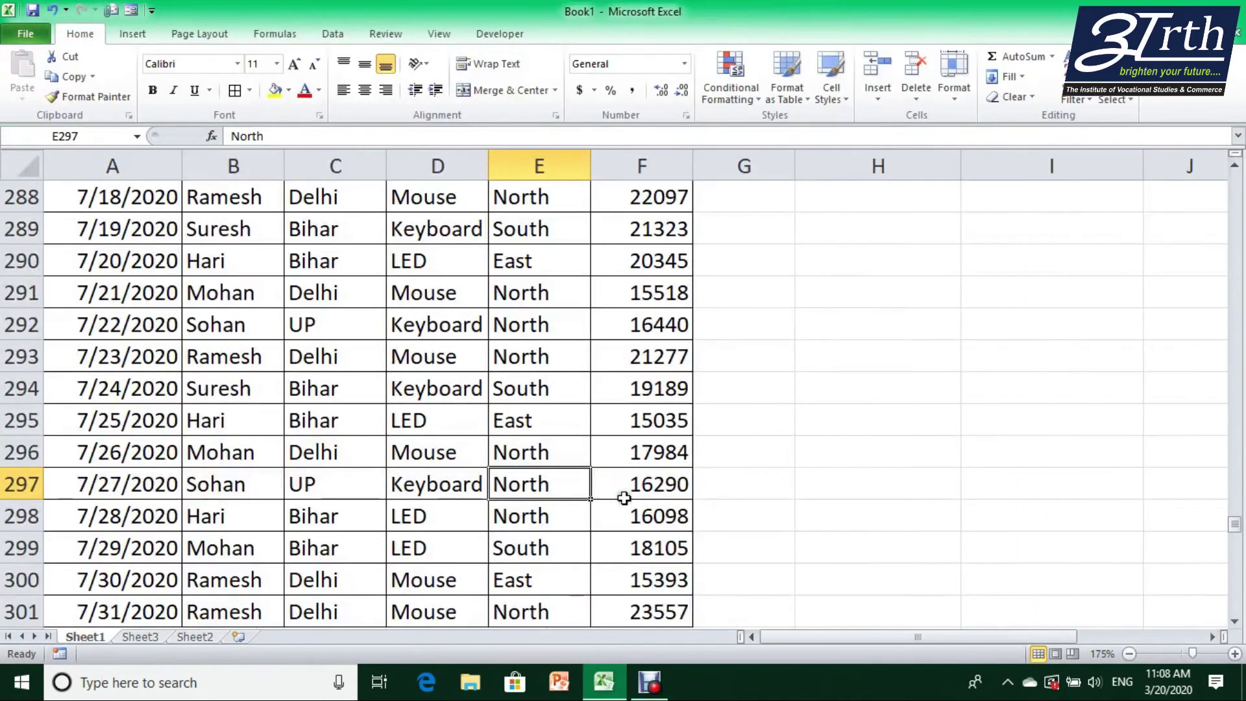
key("ctrl+Down")
key("ctrl+Down")
key("ctrl+Up")
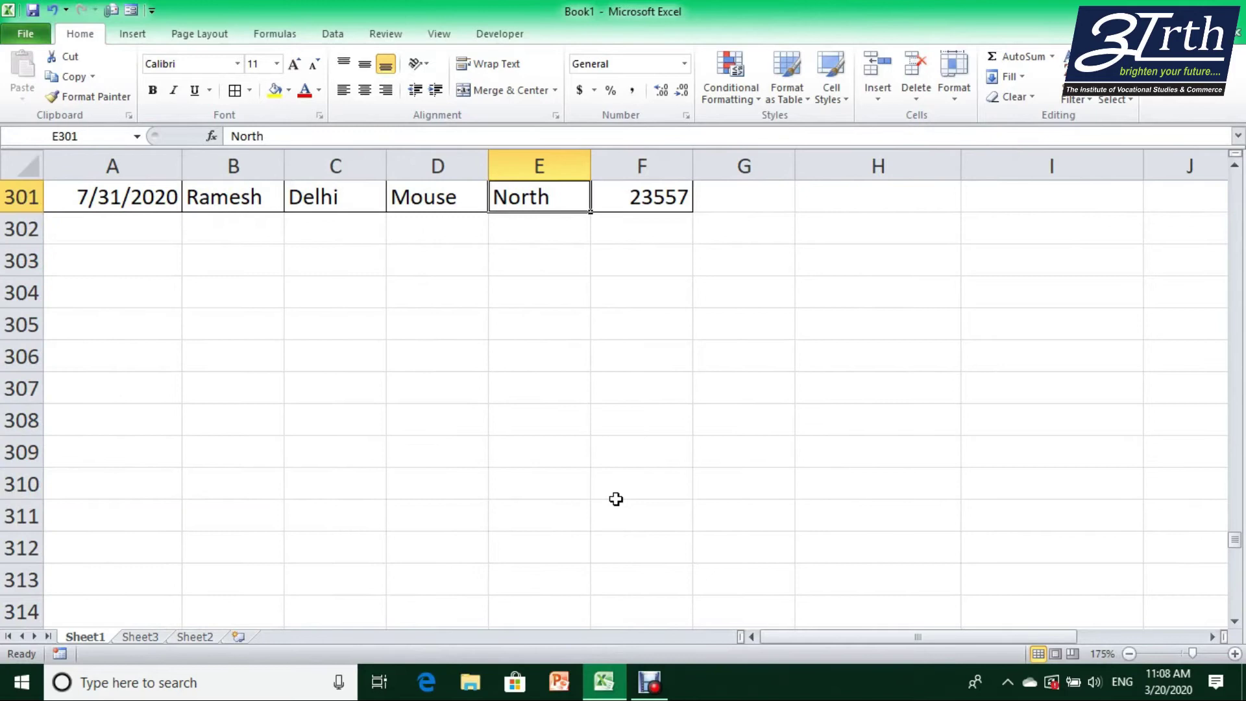
key("ctrl+Up")
key("Down")
key("ctrl+shift+Down")
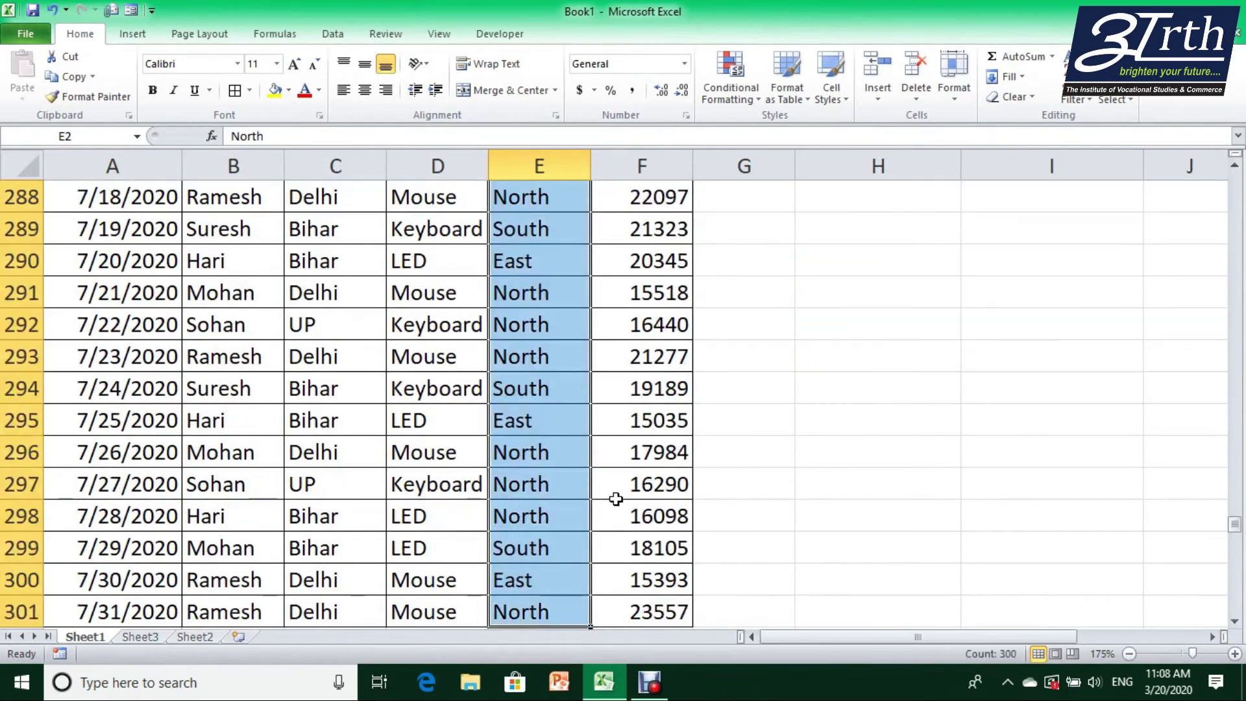
left_click(292, 479)
left_click(493, 484)
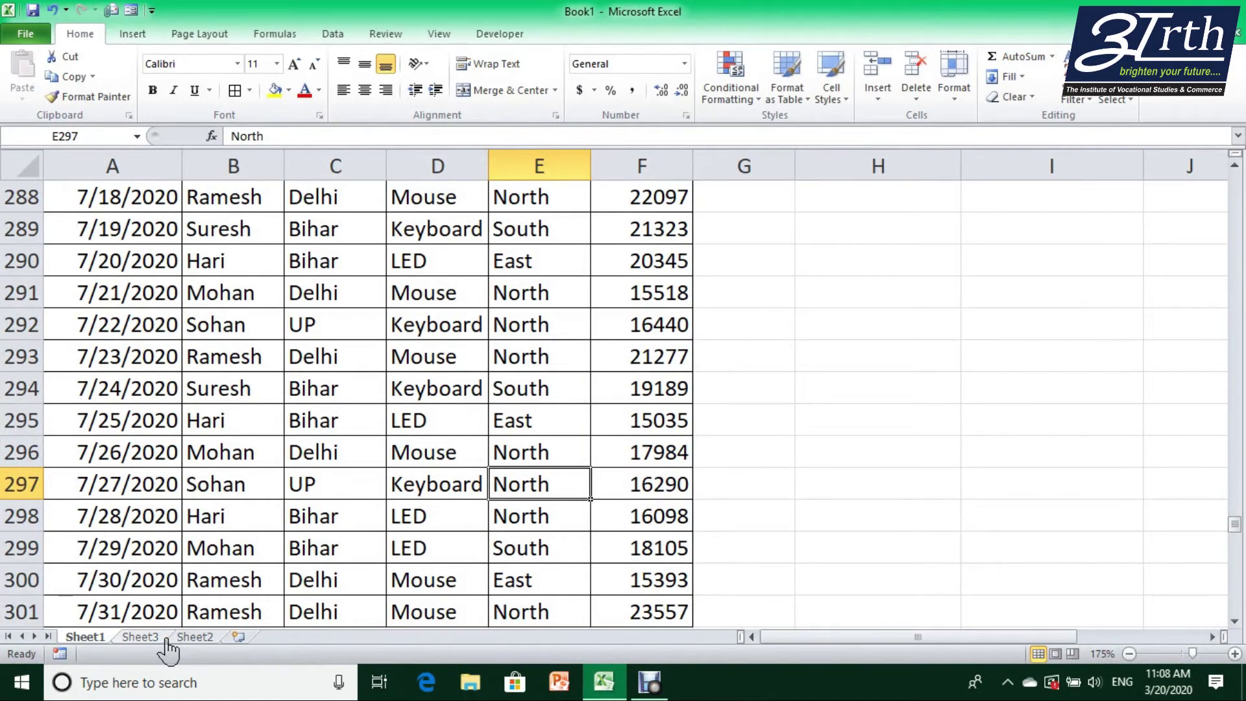
Step: On Sheet2, select Zone values E2:E301 and replace every Up with North
left_click(196, 637)
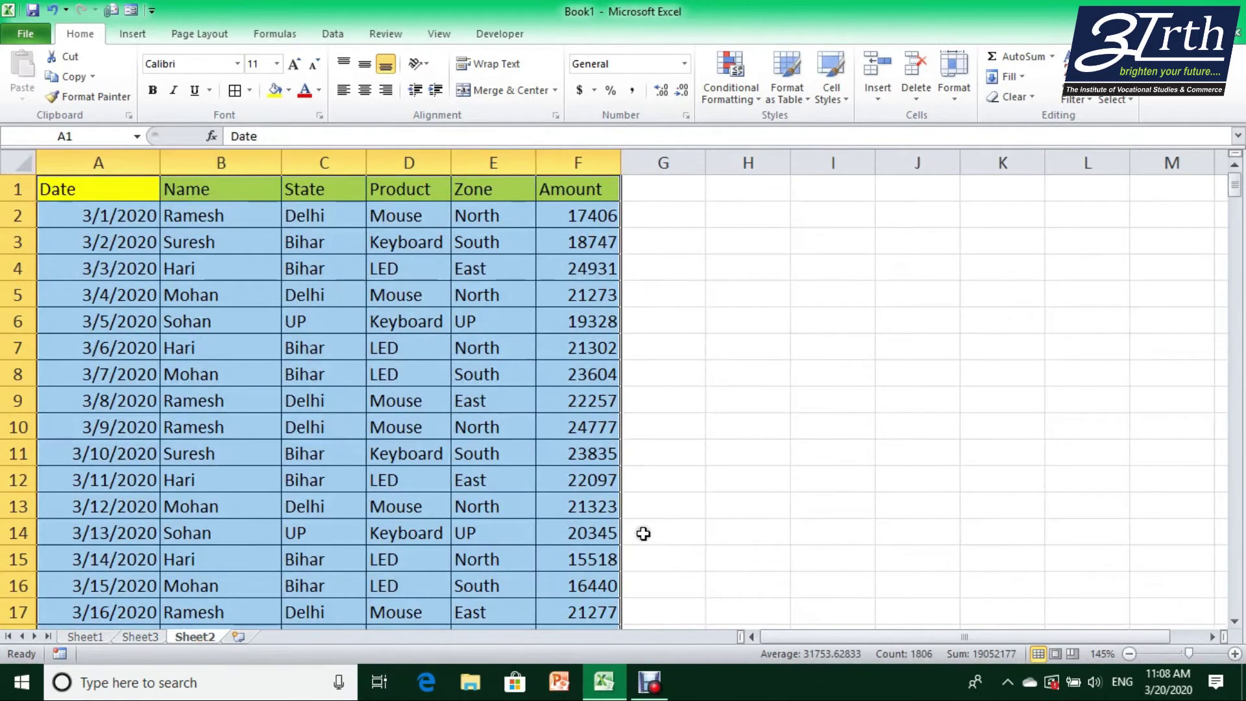
left_click(487, 317)
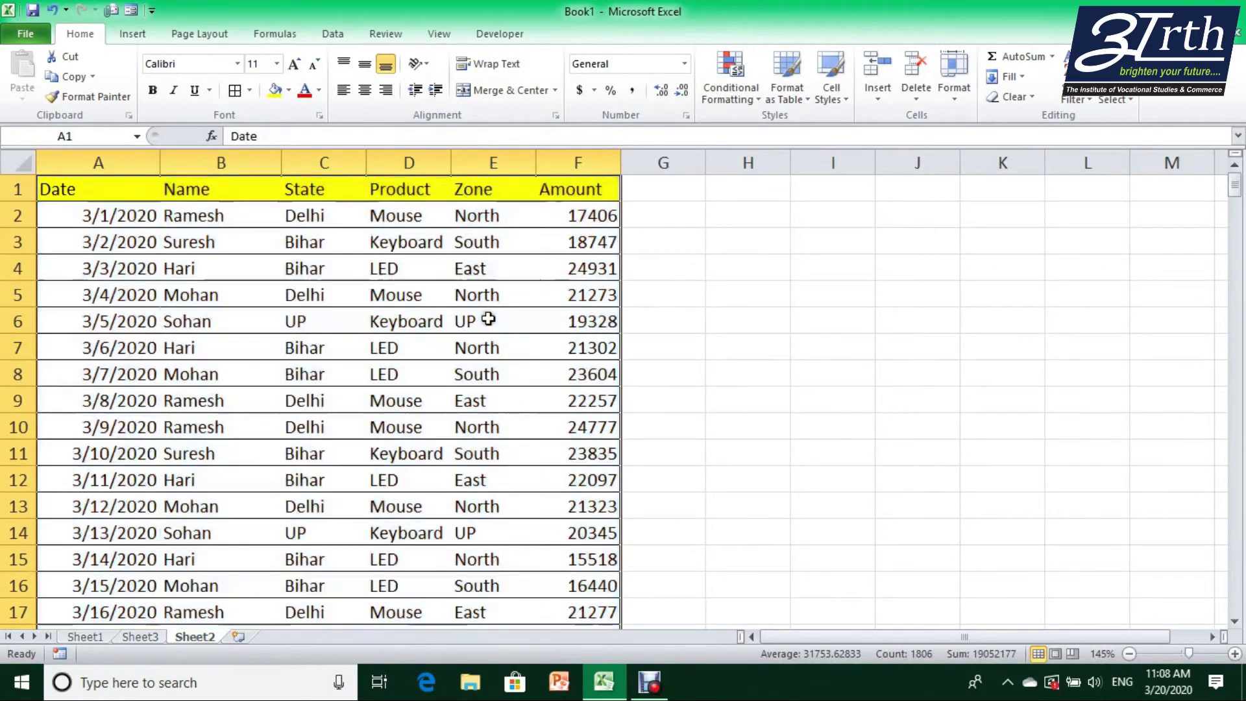
left_click(489, 216)
key("ctrl+shift+Down")
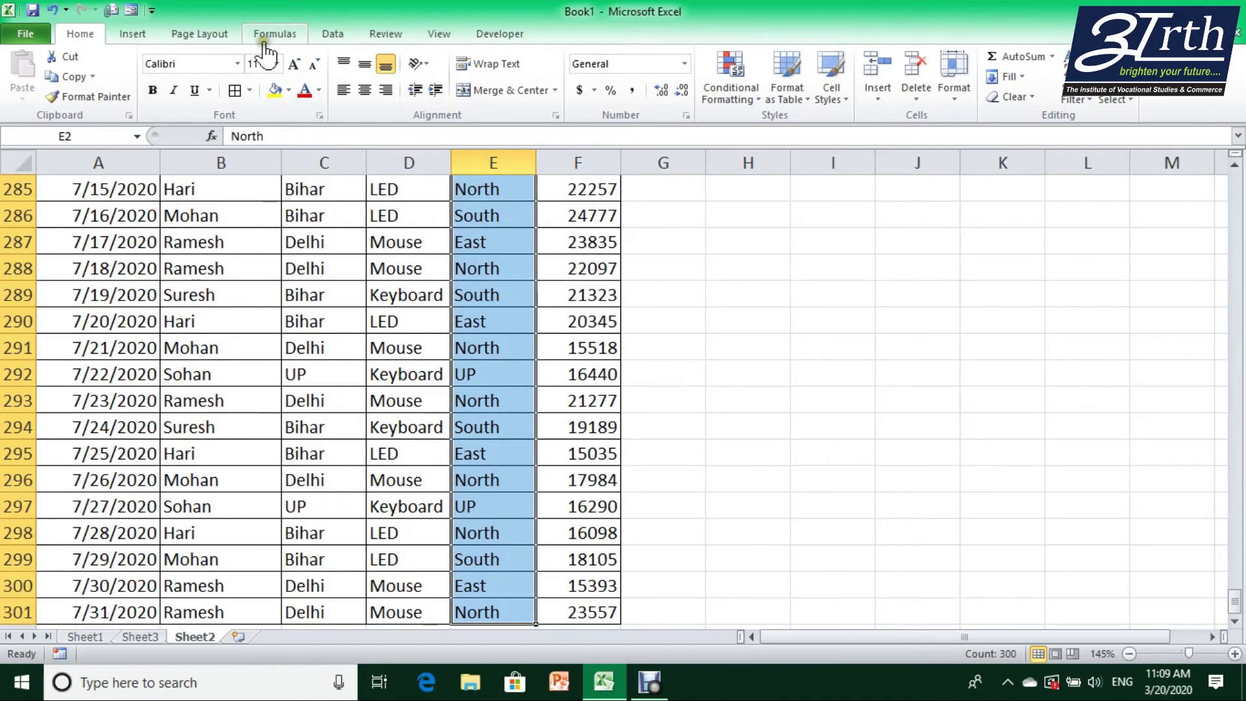
key("ctrl+h")
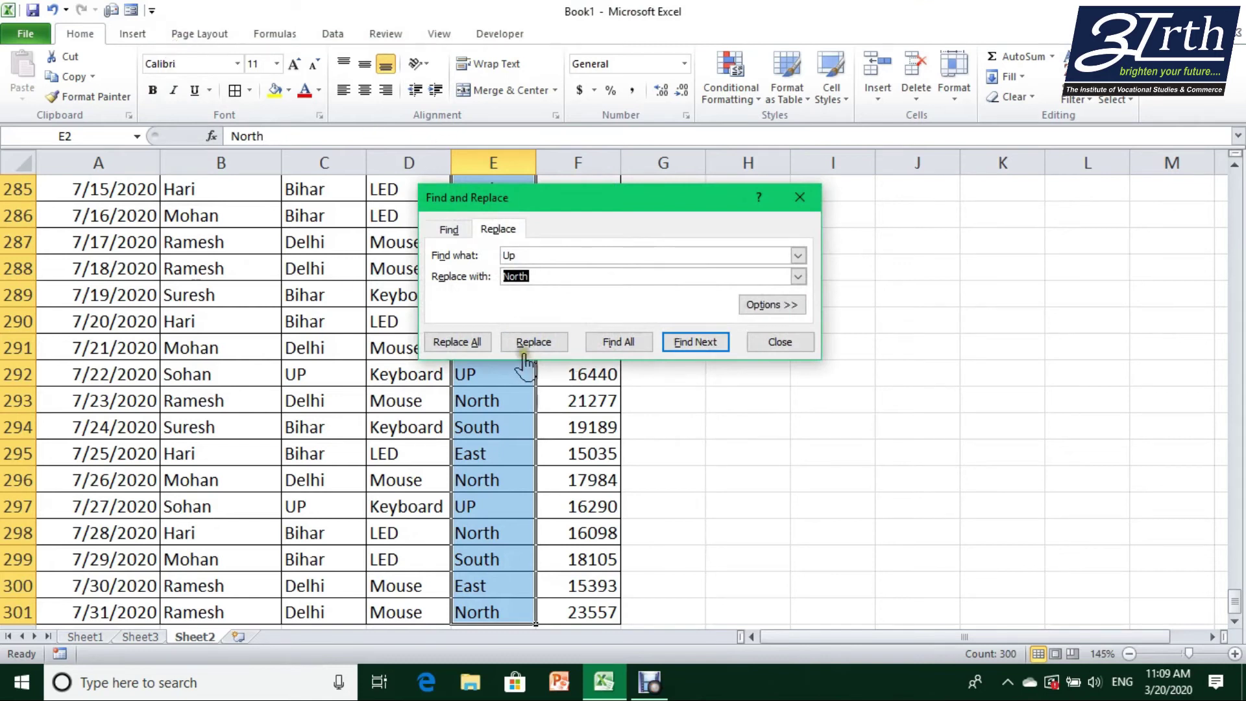
left_click(457, 342)
left_click(633, 390)
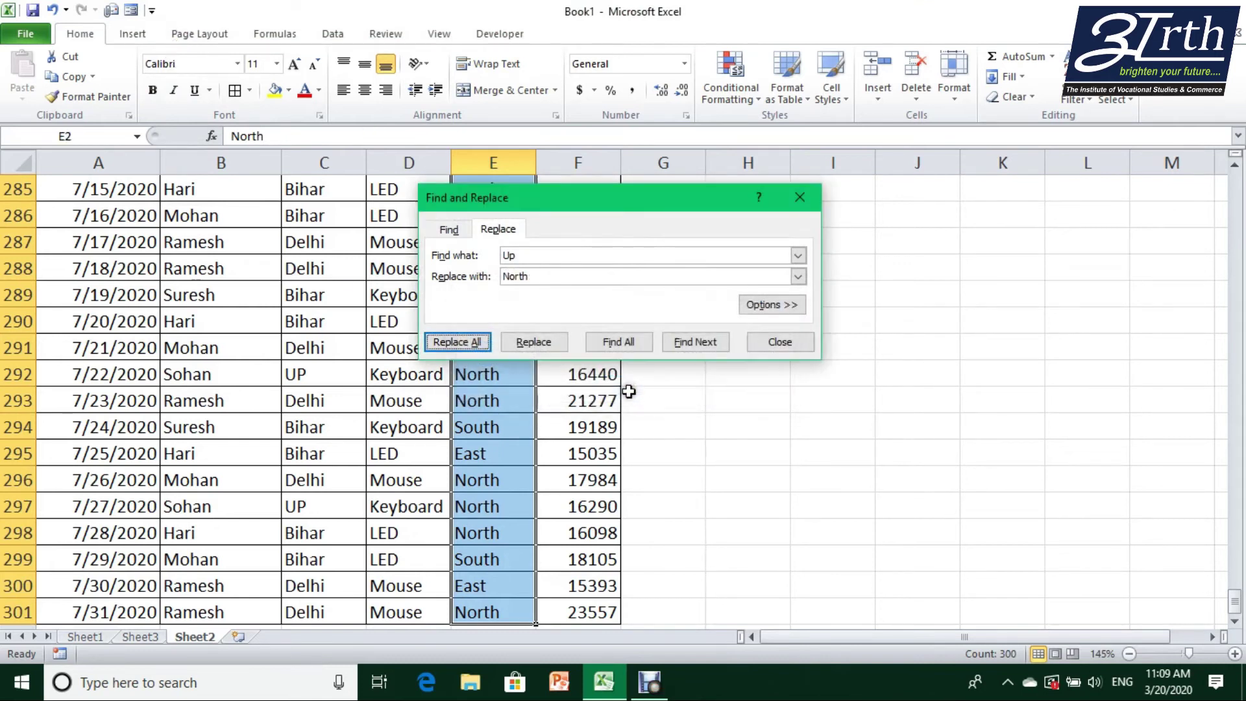
left_click(803, 344)
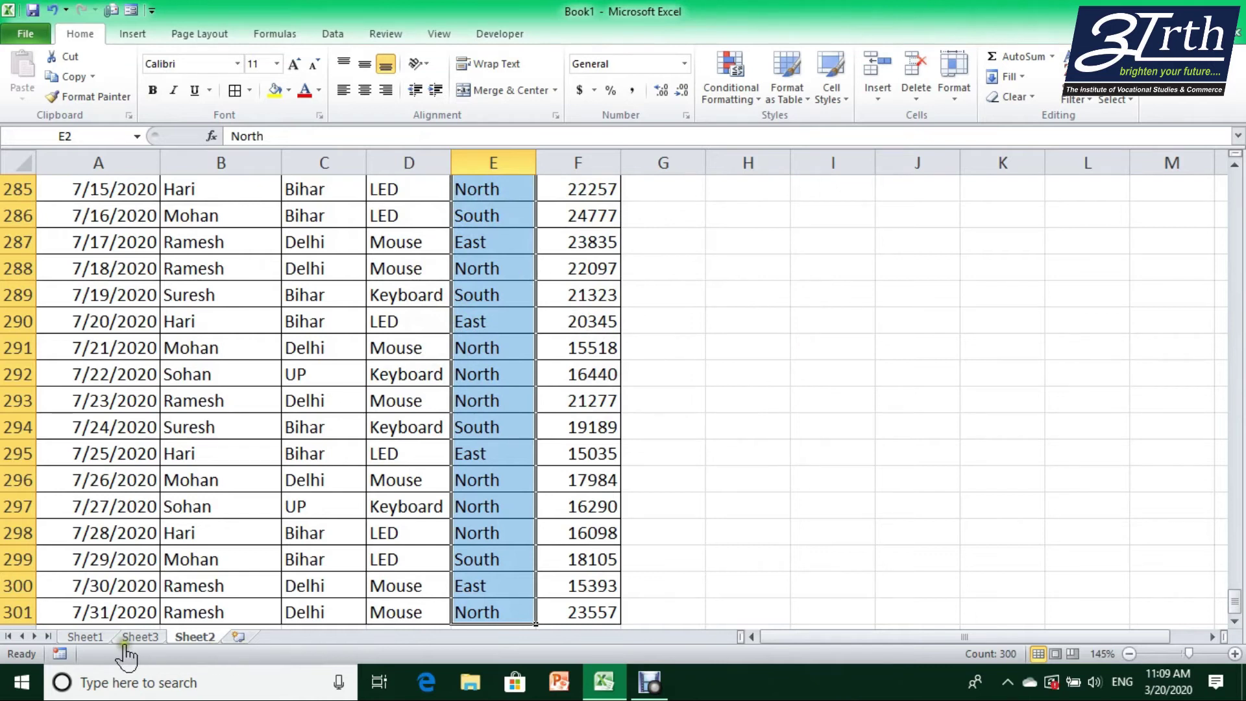
Step: Refresh the PivotChart on Sheet3 with the updated Zone data
left_click(138, 637)
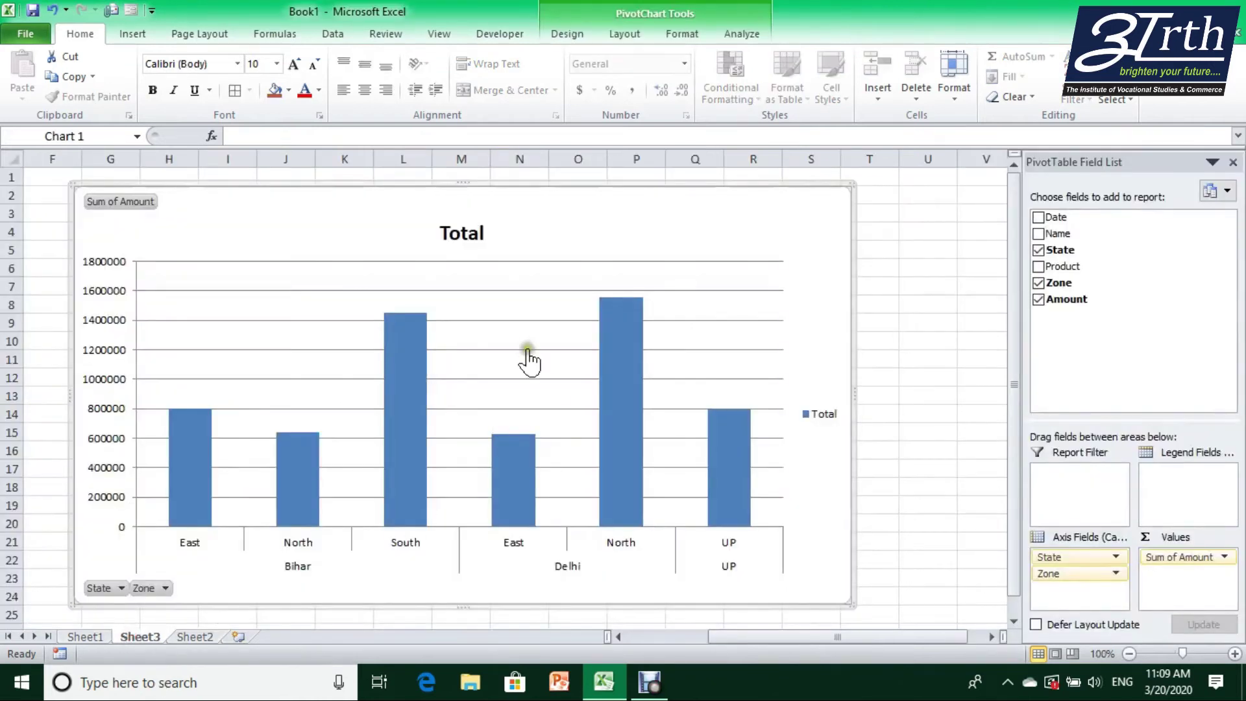
right_click(675, 230)
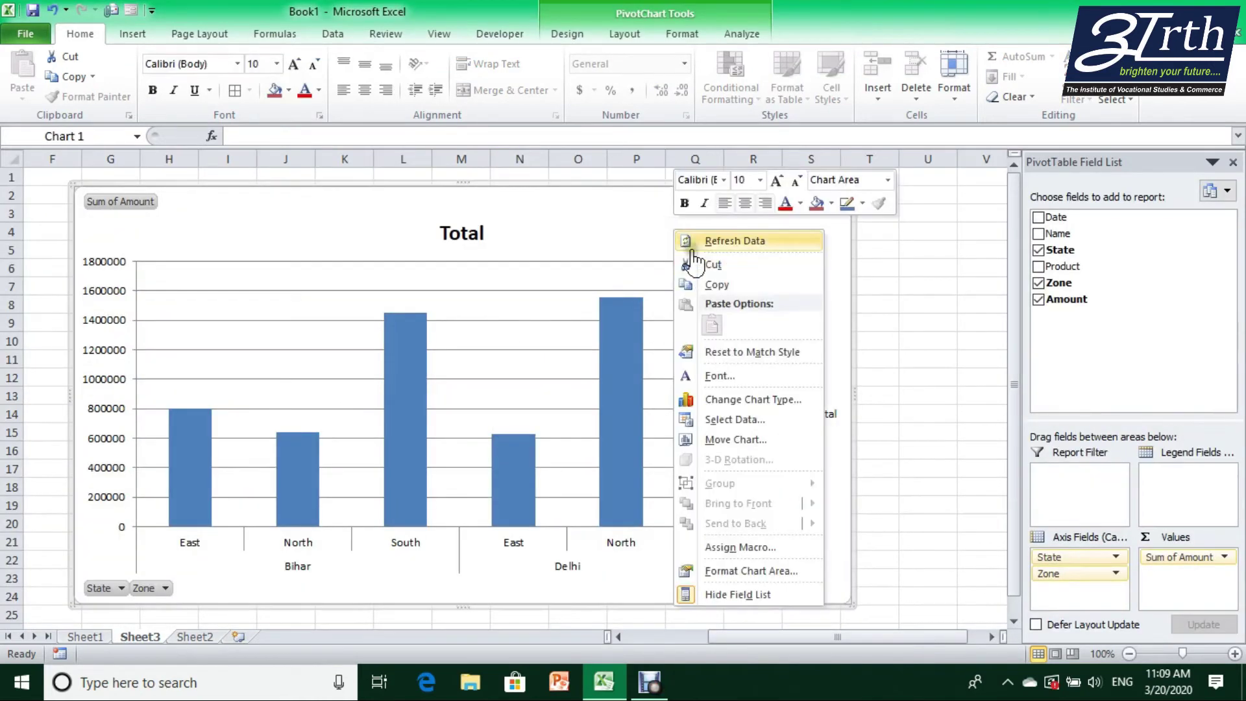
left_click(689, 240)
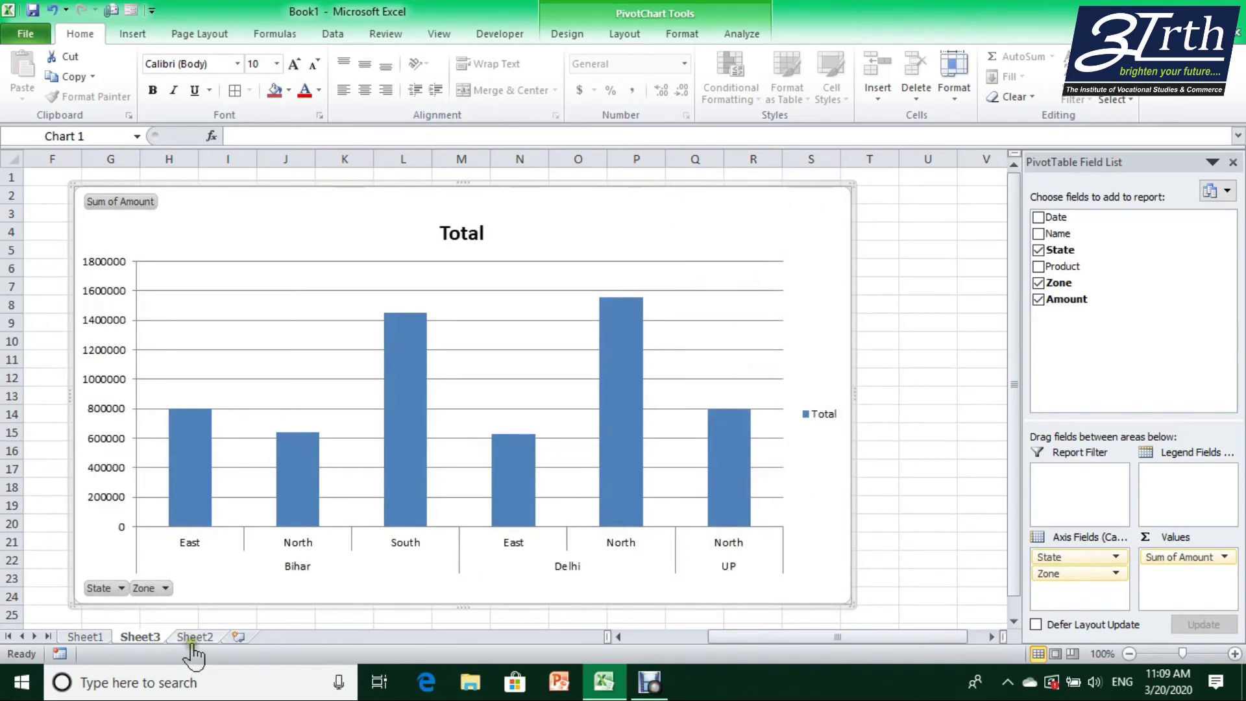
Step: Check the corrected Zone values on Sheet1 and Sheet2, including North in E297
left_click(97, 636)
left_click(232, 299)
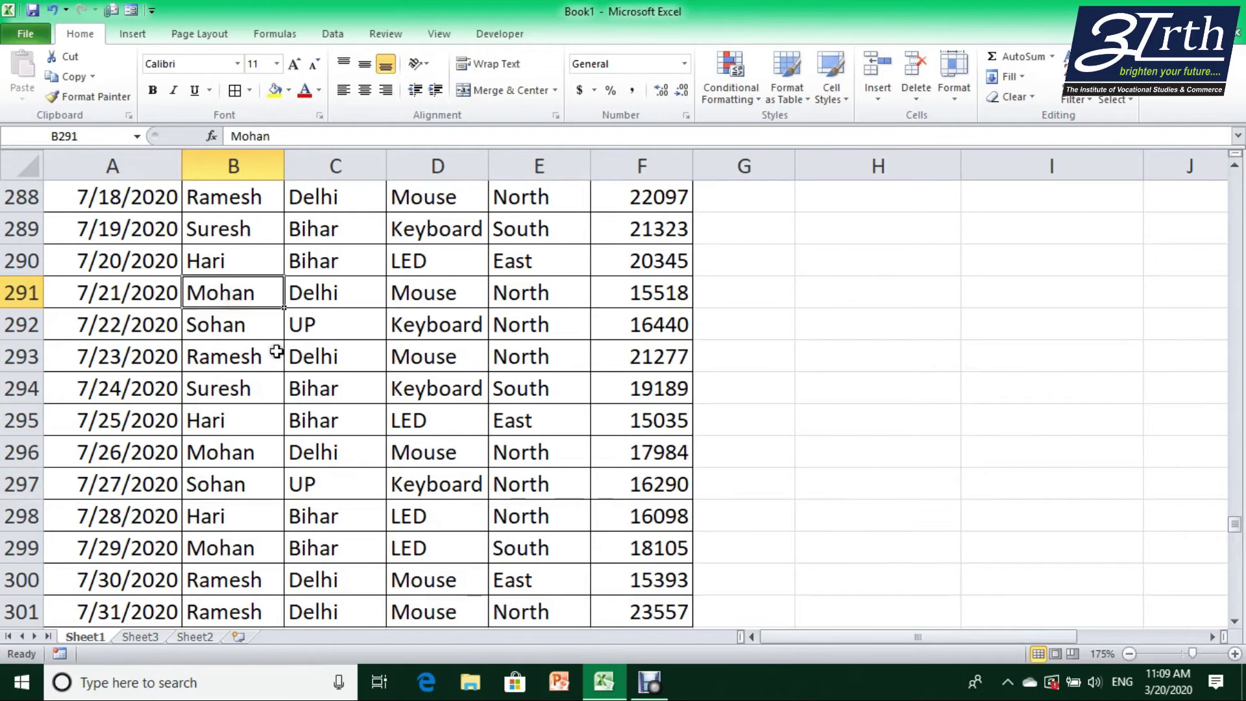
scroll(276, 351, "up", 1)
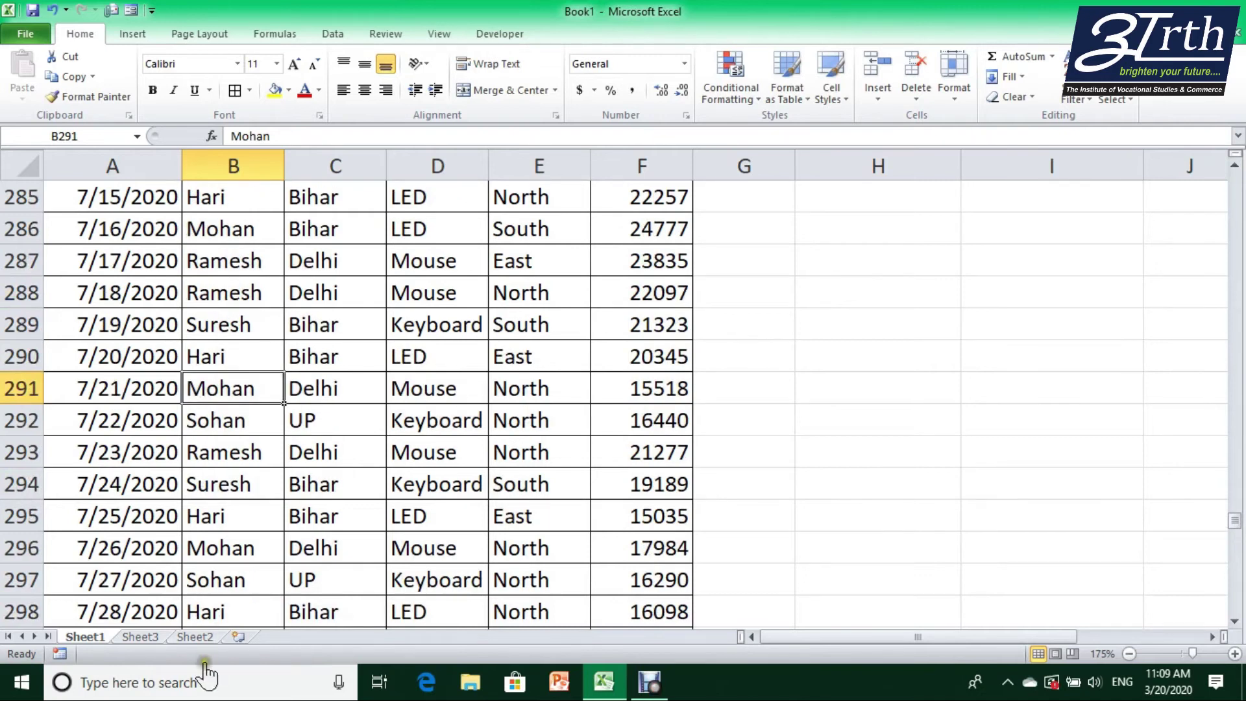
left_click(192, 637)
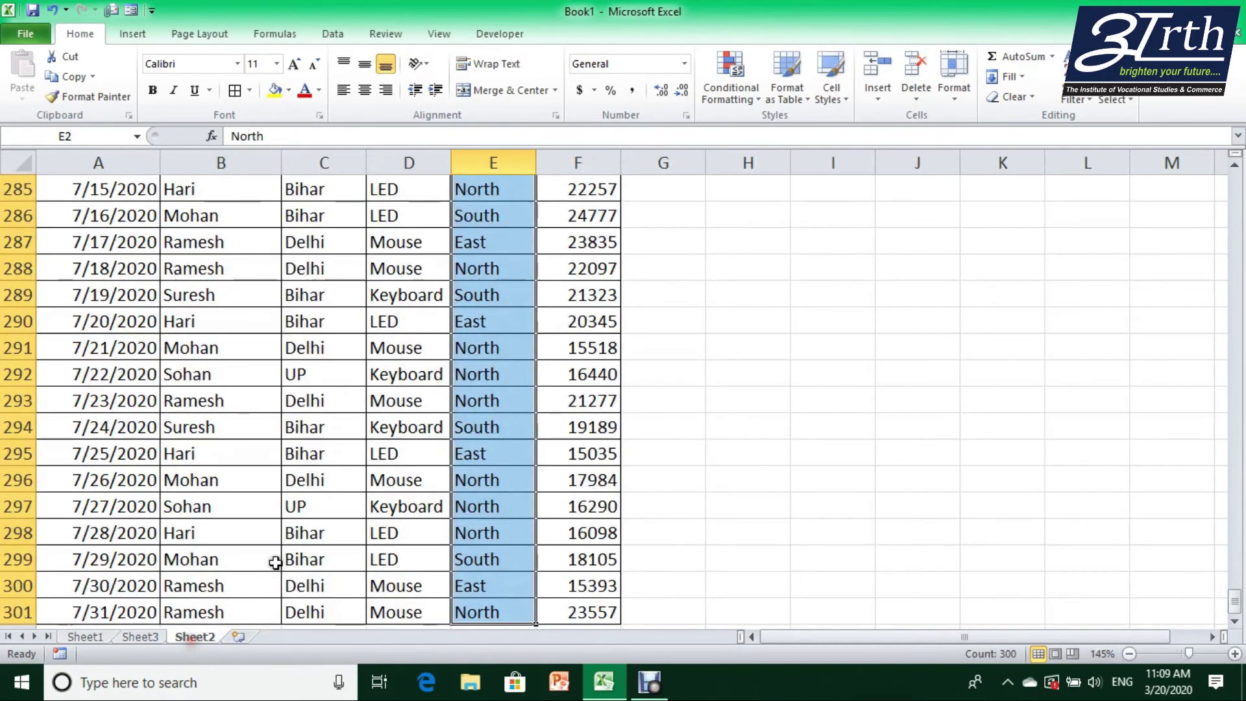
left_click(408, 531)
left_click(482, 440)
left_click(485, 509)
left_click(485, 451)
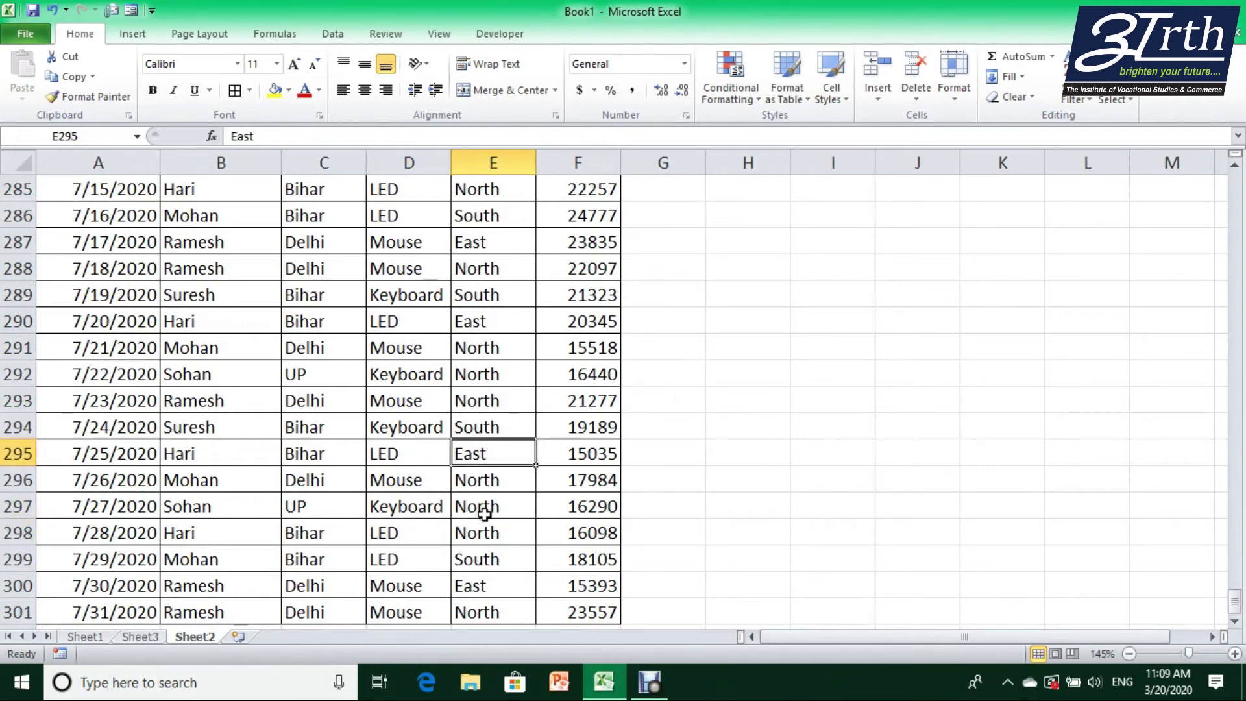
left_click_drag(480, 464, 478, 465)
Step: Return to Sheet3, select the PivotChart and show its analysis options
left_click(149, 635)
left_click(770, 486)
left_click(739, 220)
left_click(746, 34)
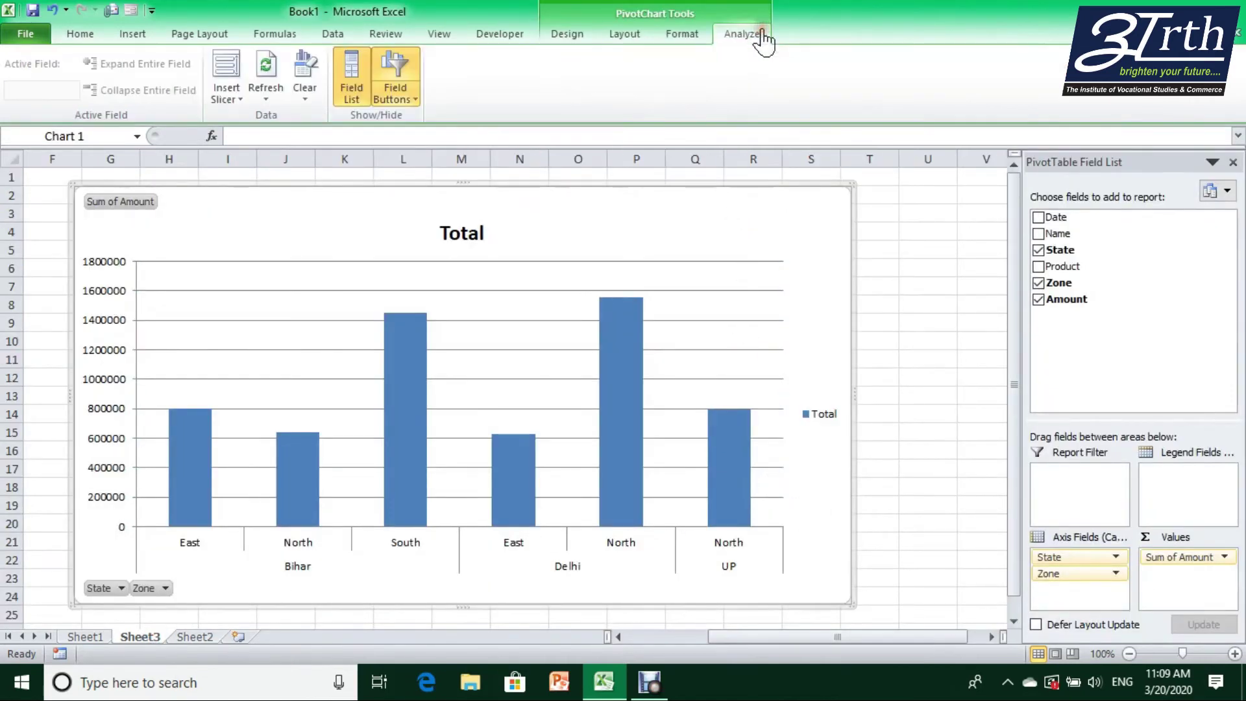
Step: Change the PivotChart's chart type to Pie, with slices for each State and Zone
left_click(677, 39)
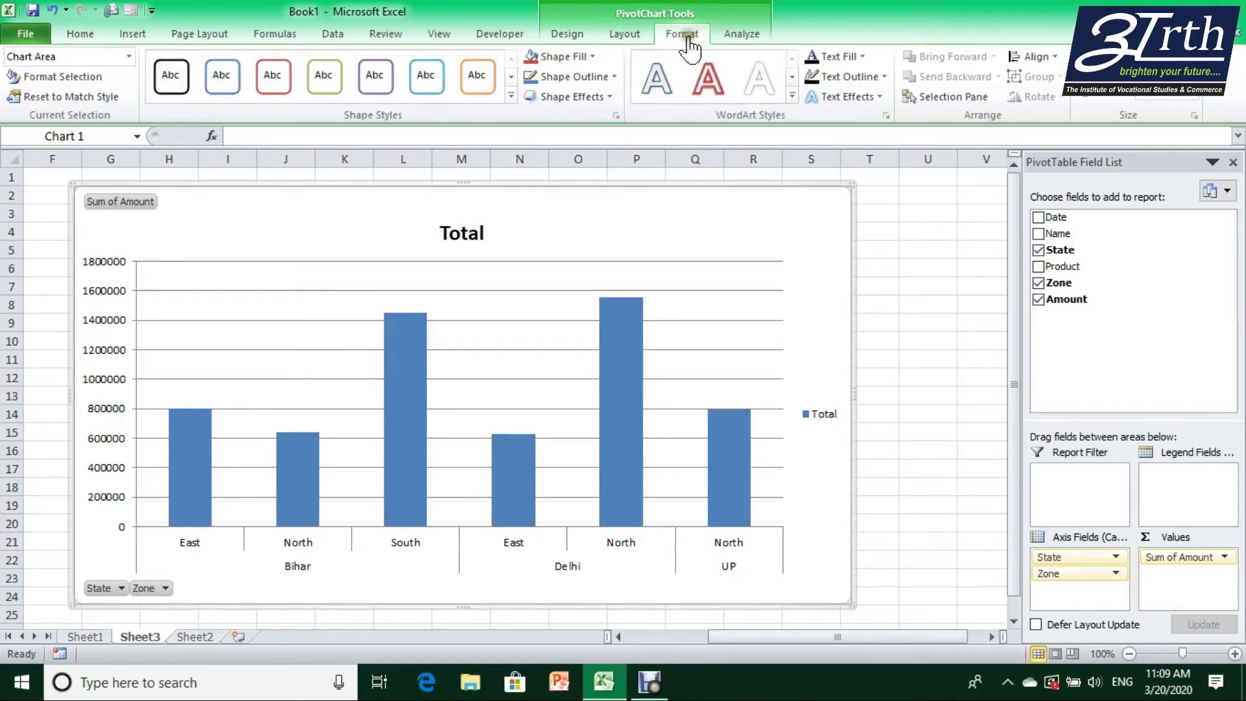
left_click(567, 36)
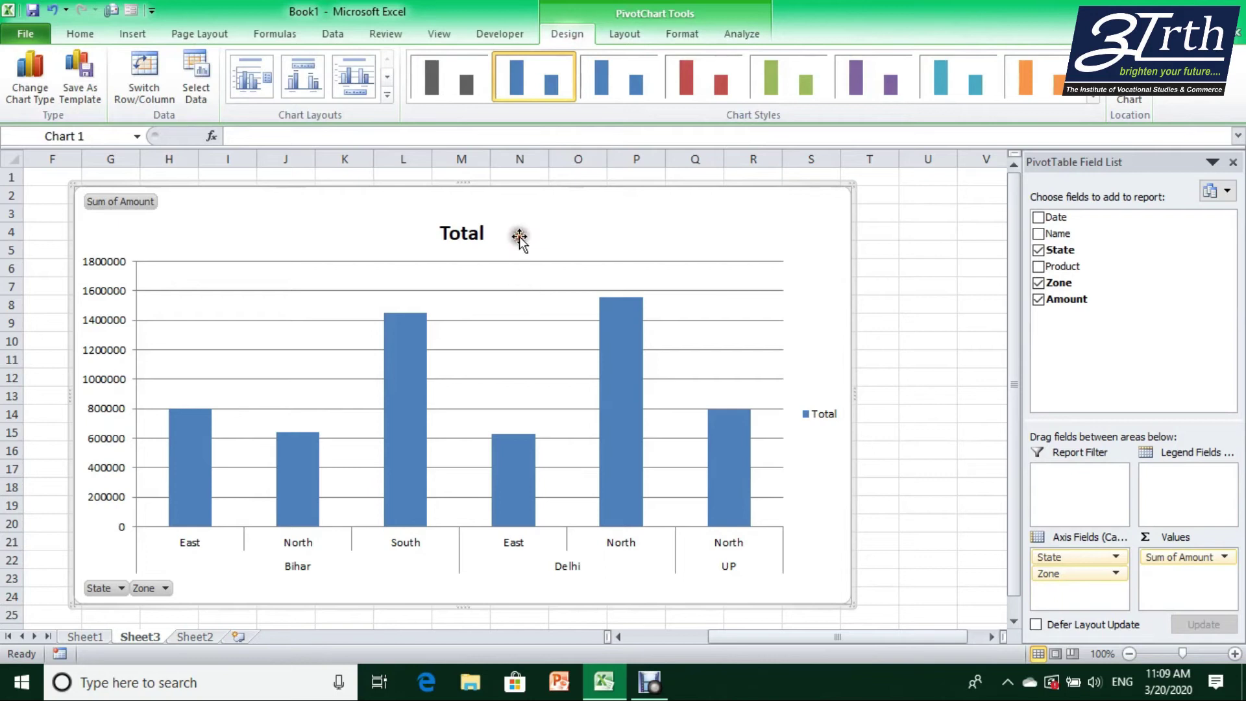
left_click(32, 97)
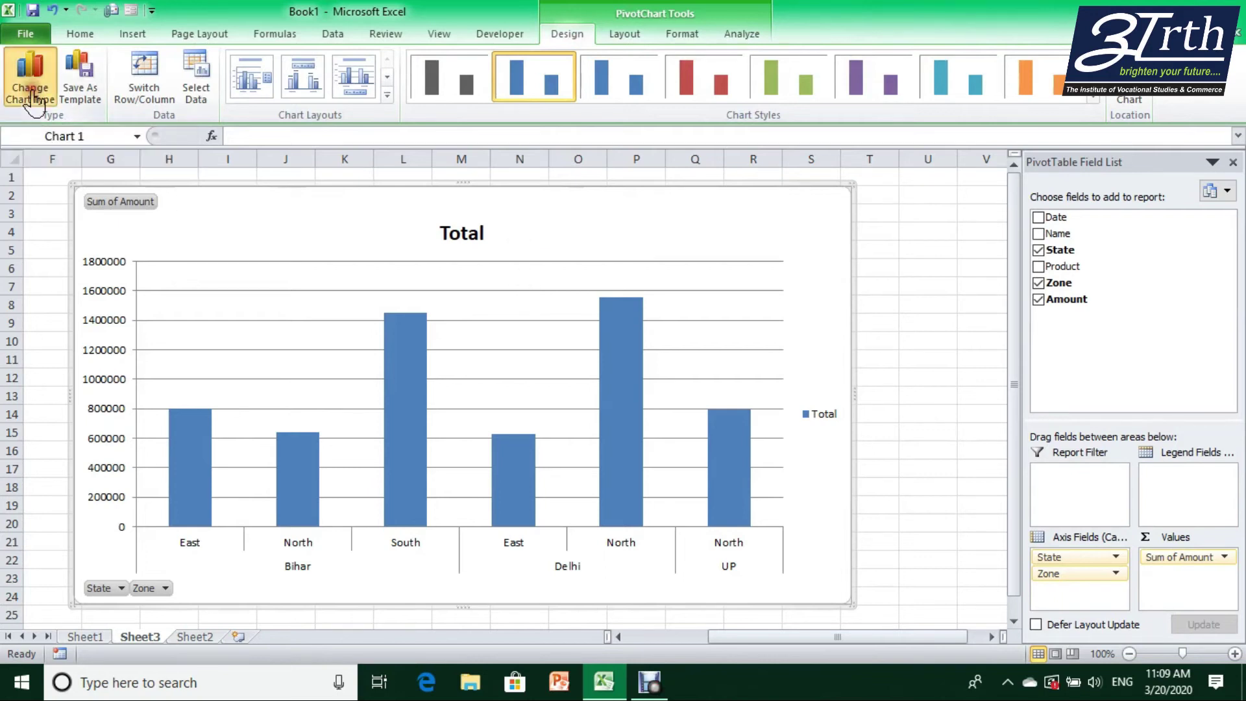
left_click(301, 209)
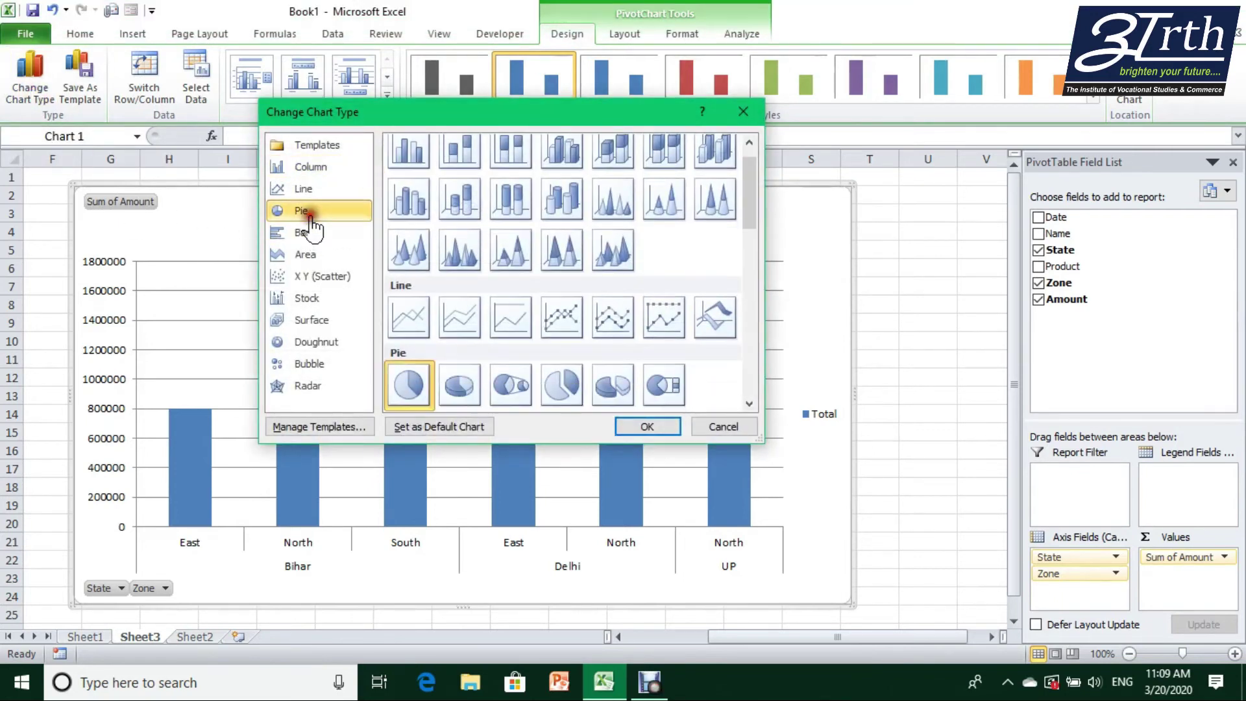
left_click(632, 426)
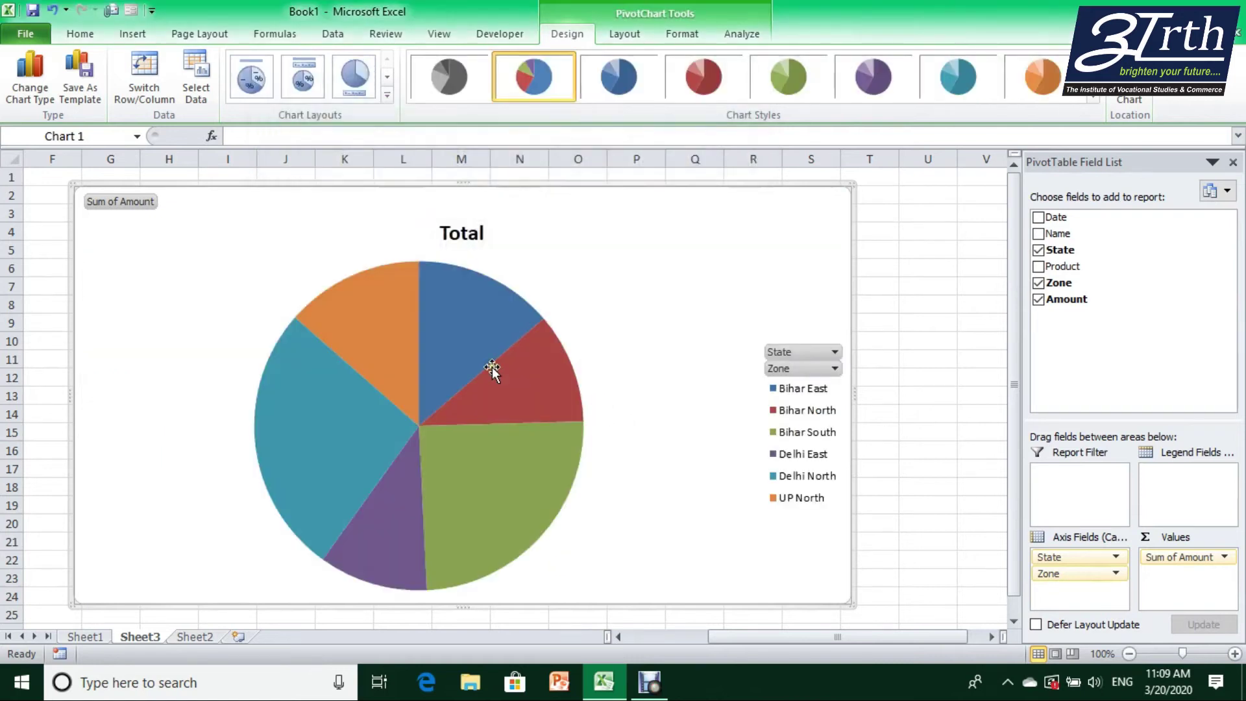
Step: Apply the multicoloured Chart Style to the pie, after briefly trying a green style
left_click(1093, 98)
left_click(788, 127)
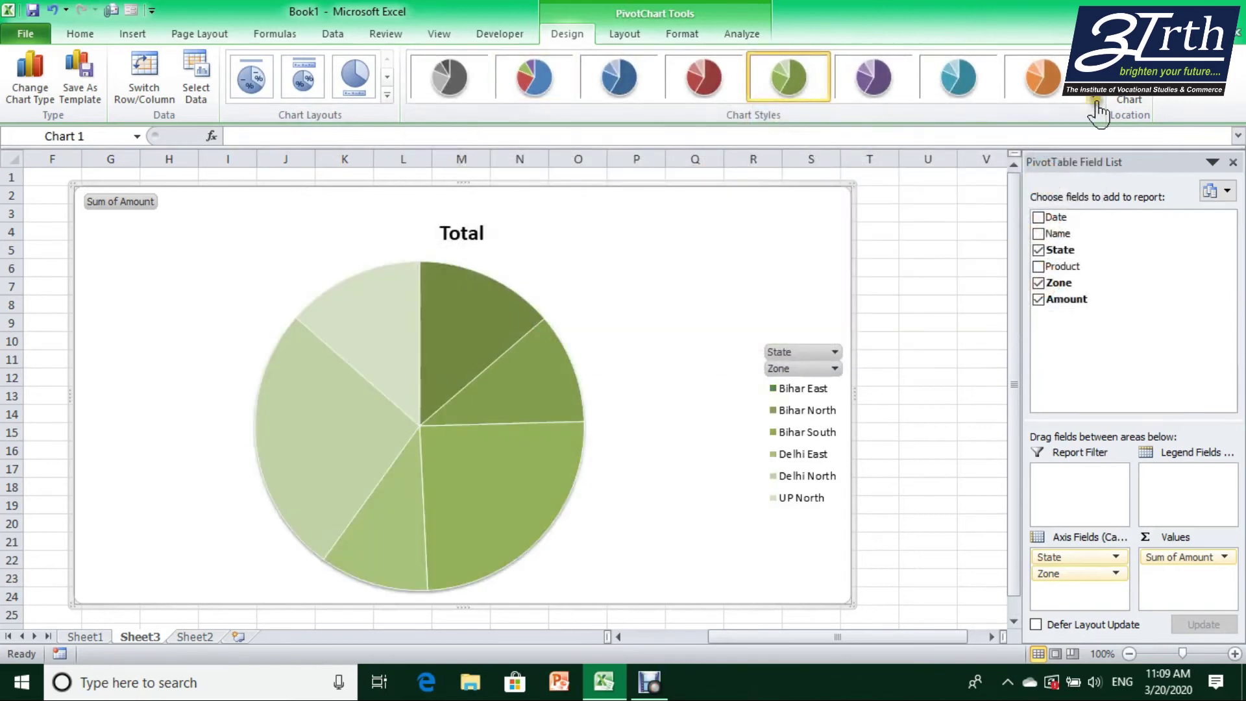
left_click(1095, 98)
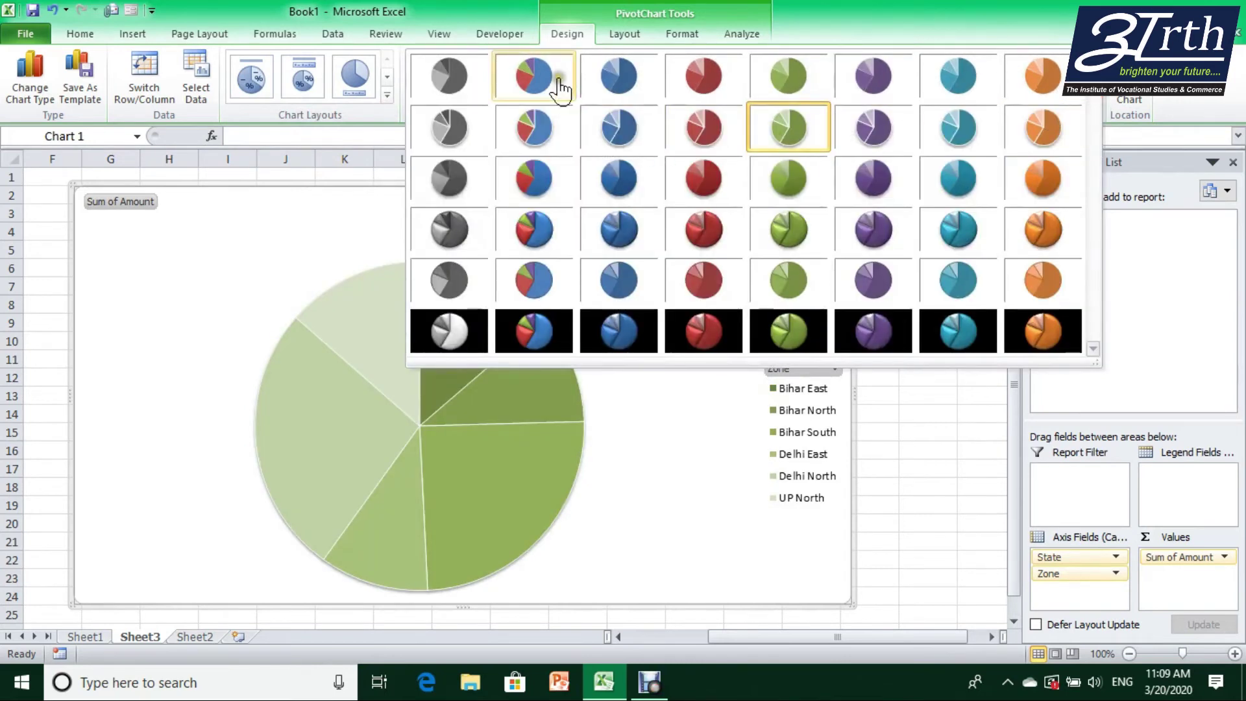
left_click(552, 81)
Step: Apply a Chart Layout that puts percentage labels (11% to 26%) on each slice
left_click(504, 309)
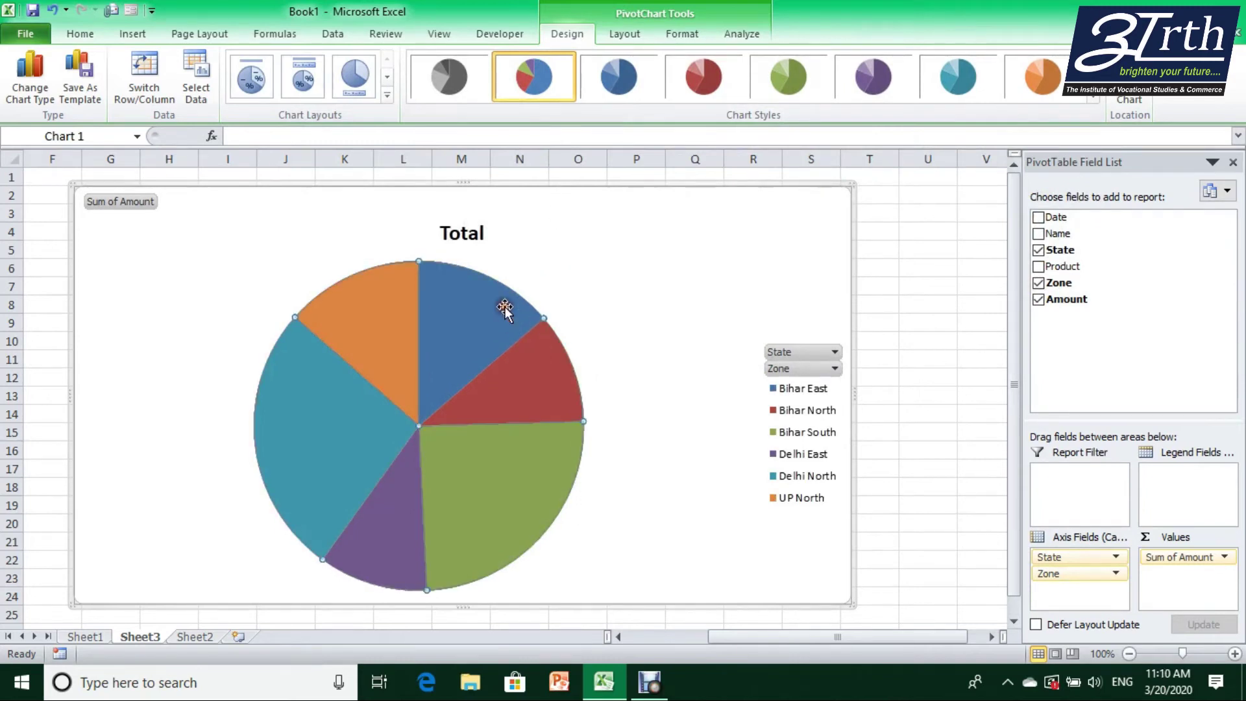
left_click(388, 94)
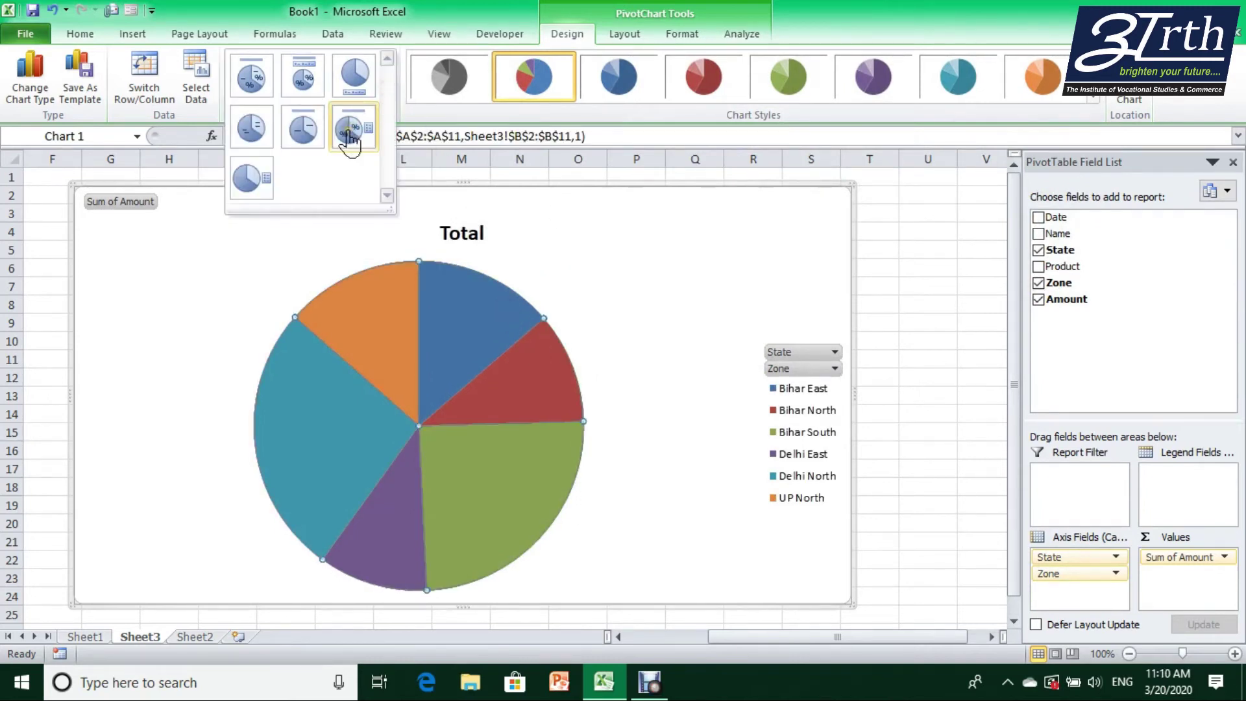
left_click(351, 128)
left_click(652, 380)
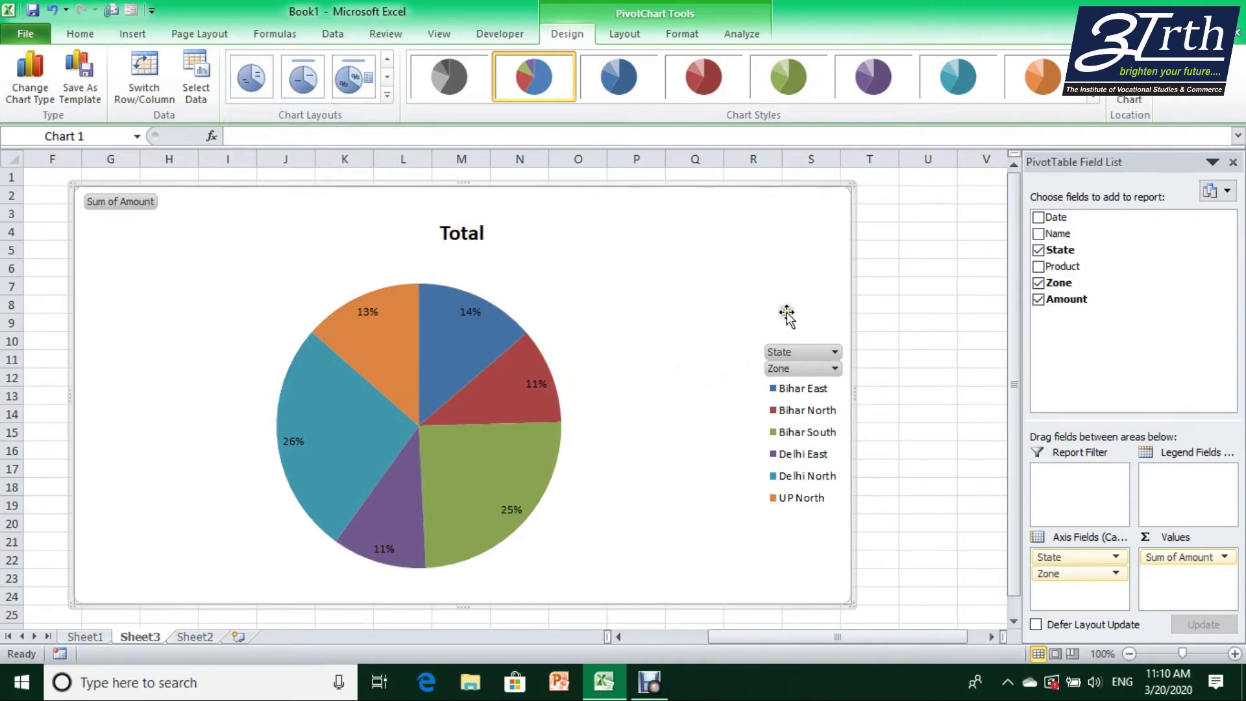
Step: Filter the Zone field to North only: Bihar, Delhi and UP North slices
left_click(834, 368)
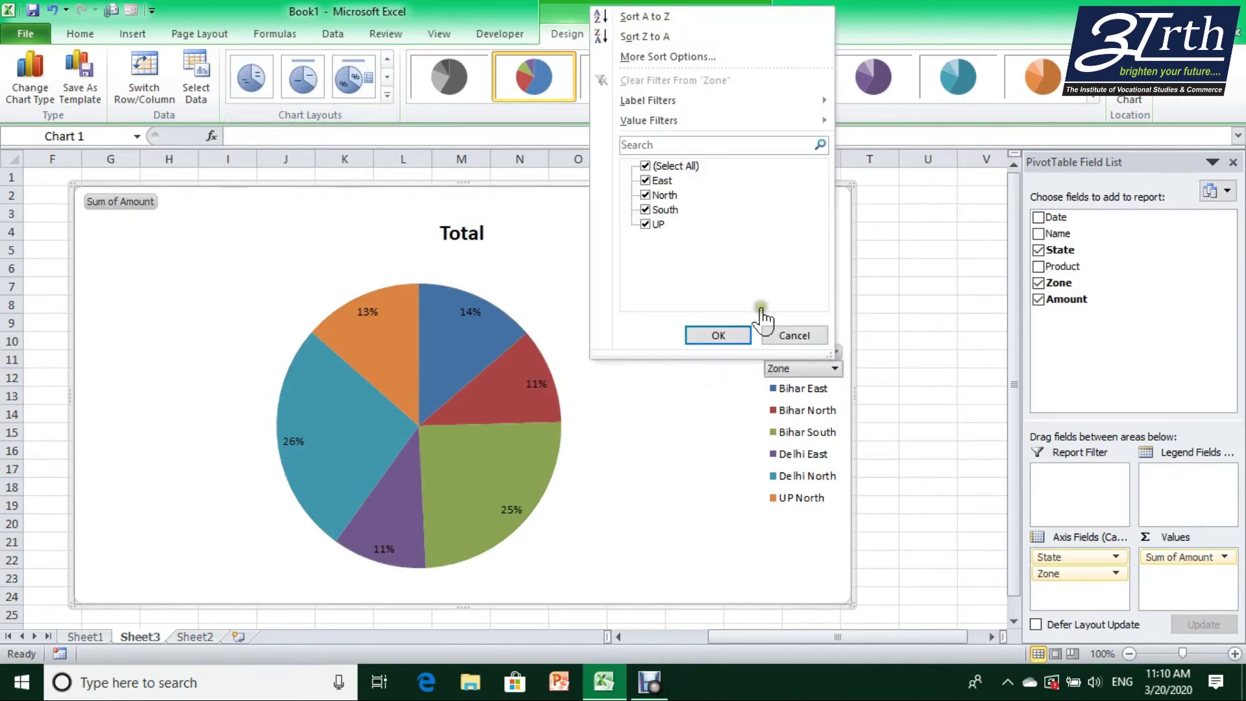
left_click(646, 166)
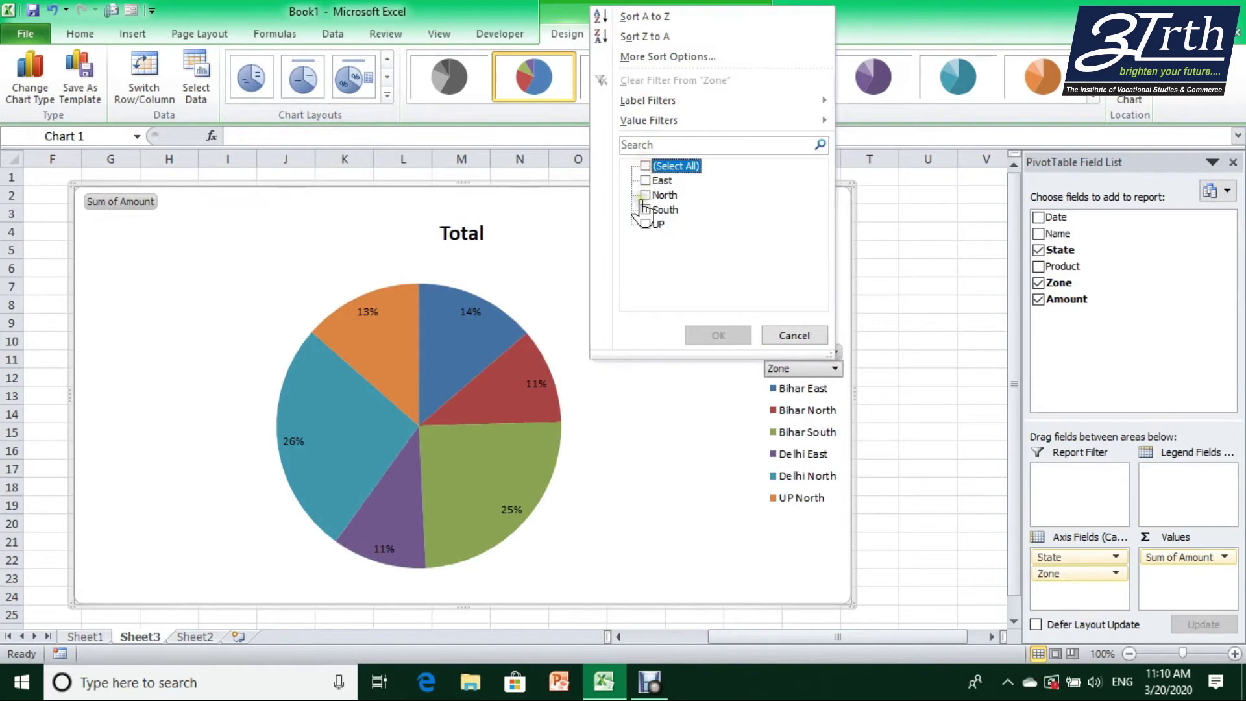
left_click(663, 195)
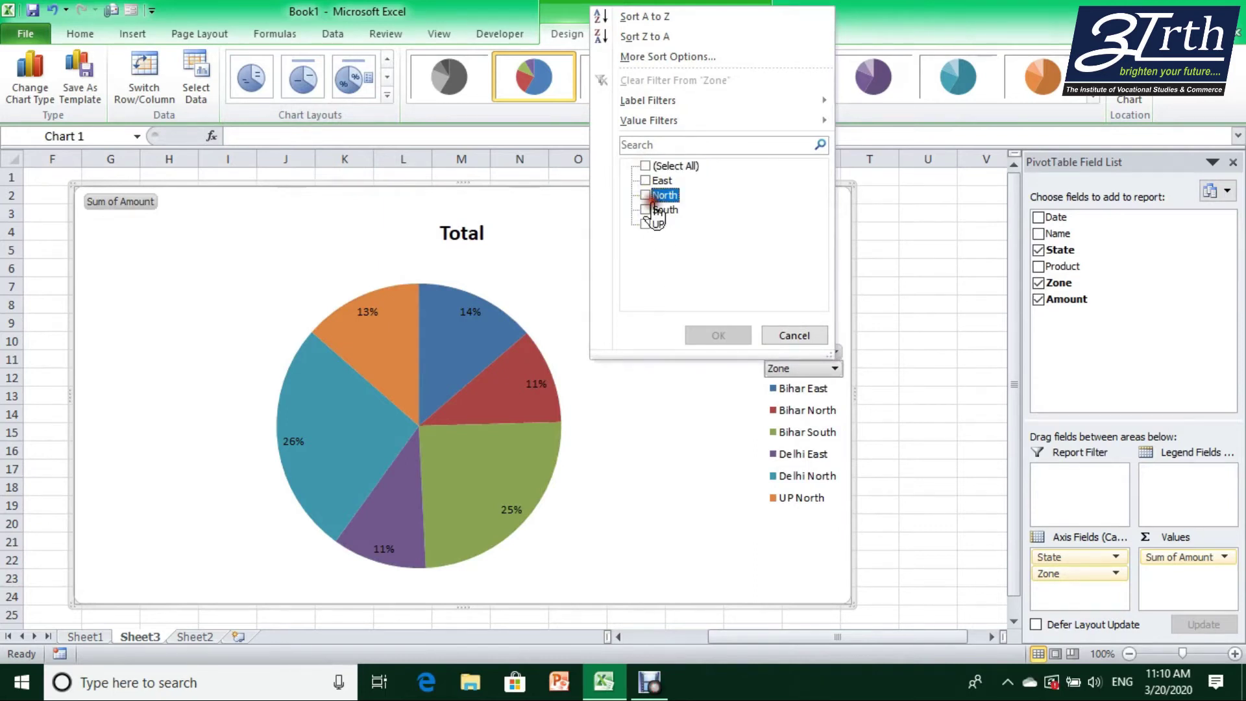
left_click(645, 194)
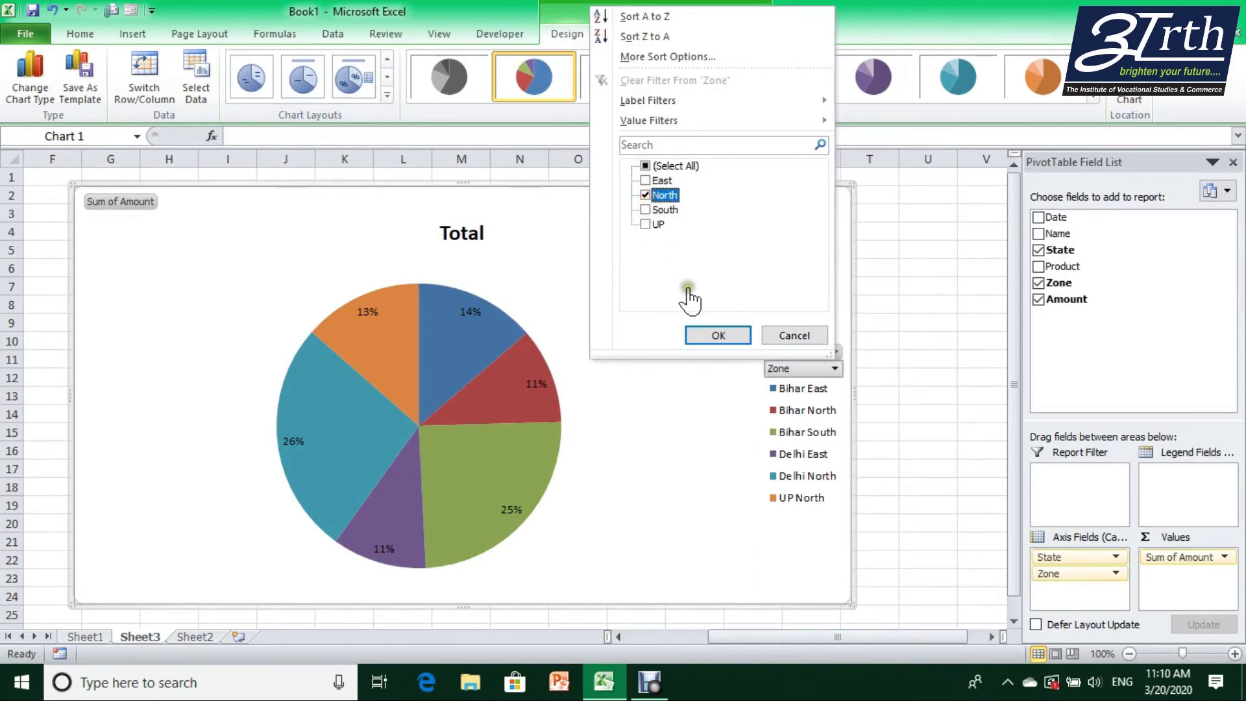
left_click(718, 336)
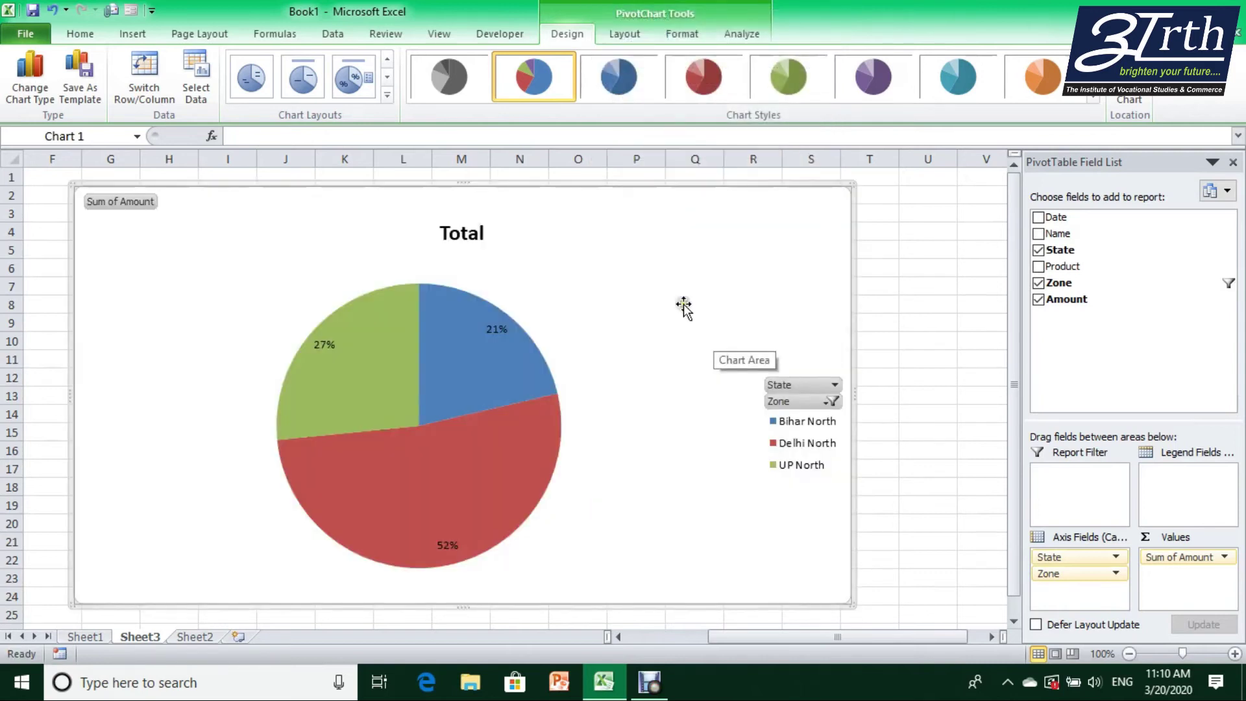
Step: Filter the State field to UP alone, then reset it to all states
left_click(834, 384)
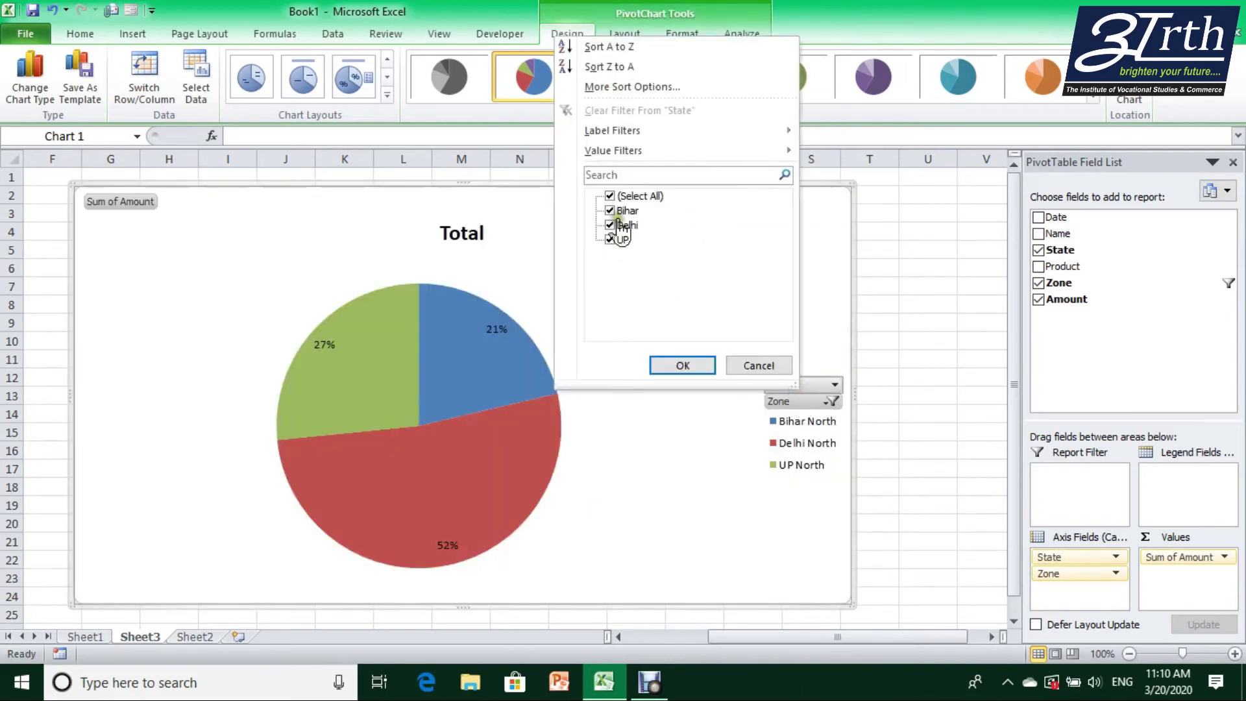
left_click(610, 196)
left_click(610, 196)
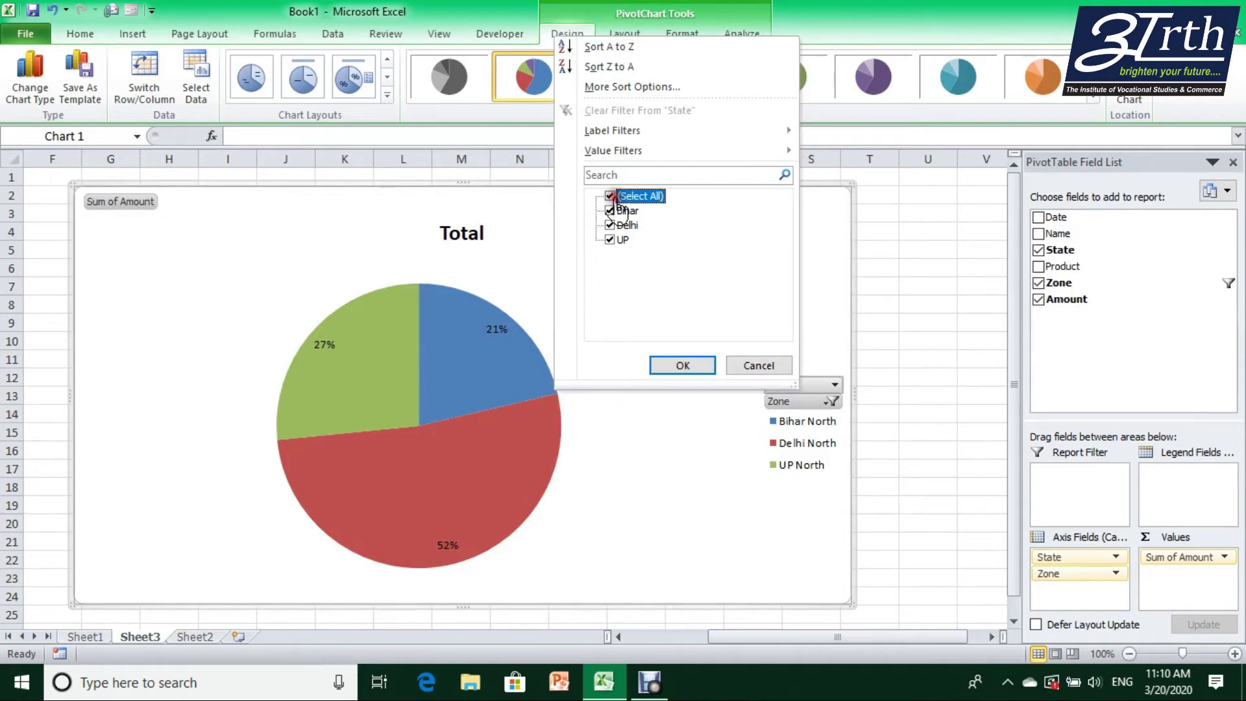
left_click(610, 196)
left_click(613, 240)
left_click(614, 241)
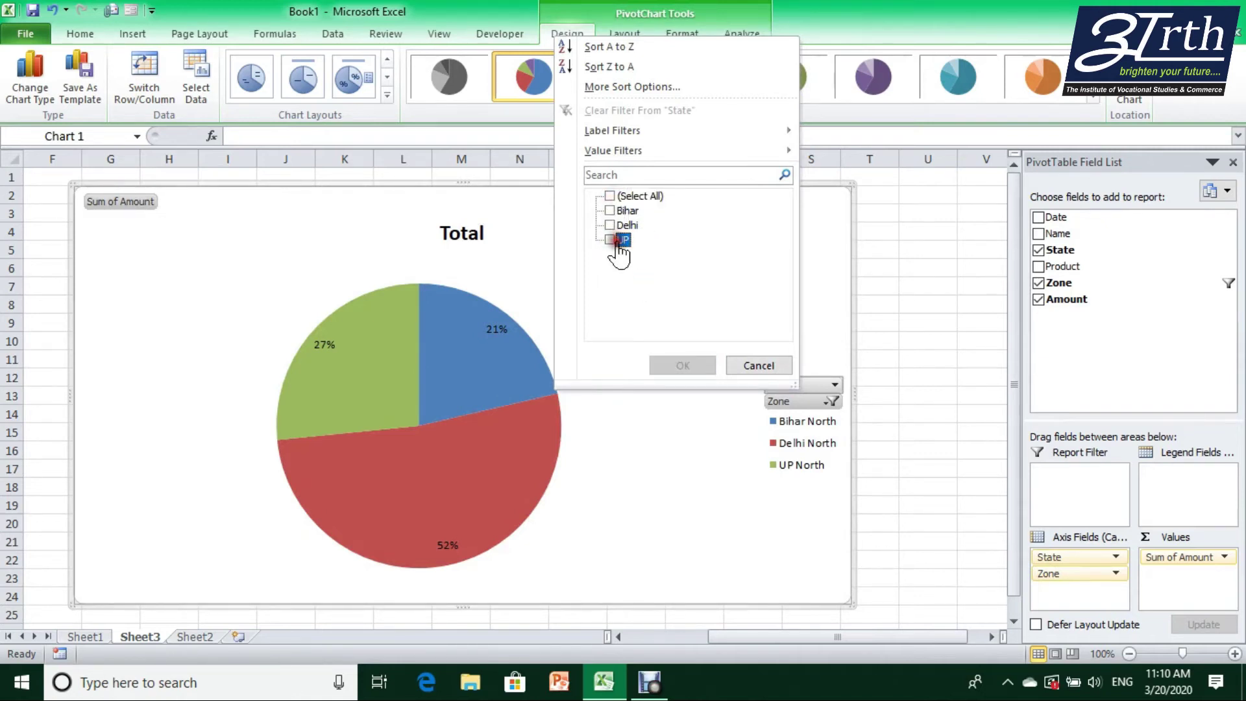
left_click(655, 363)
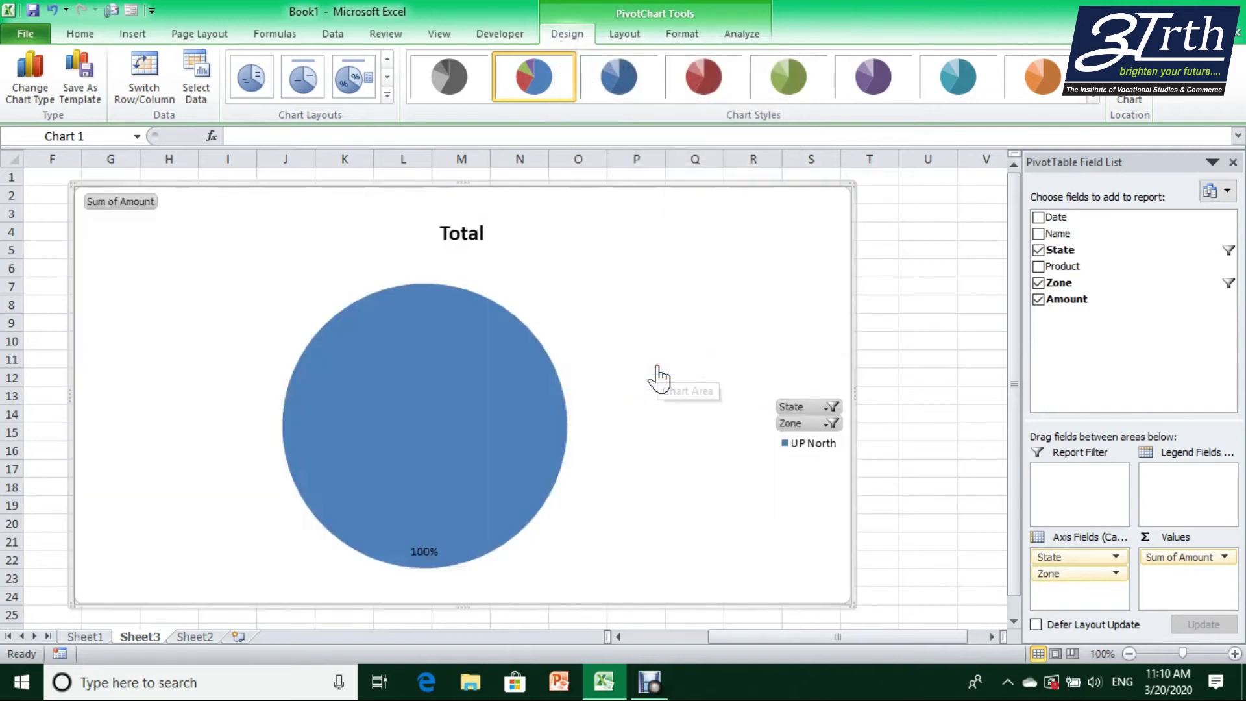
left_click(830, 406)
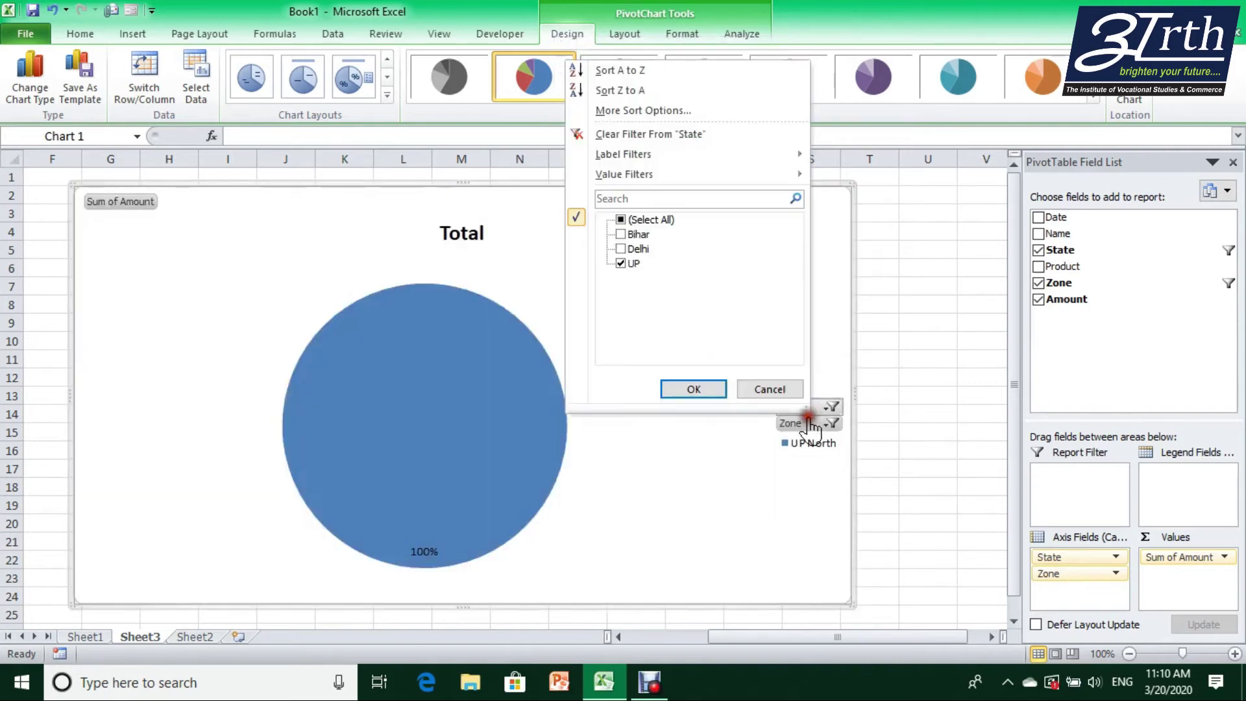
left_click(620, 220)
left_click(678, 389)
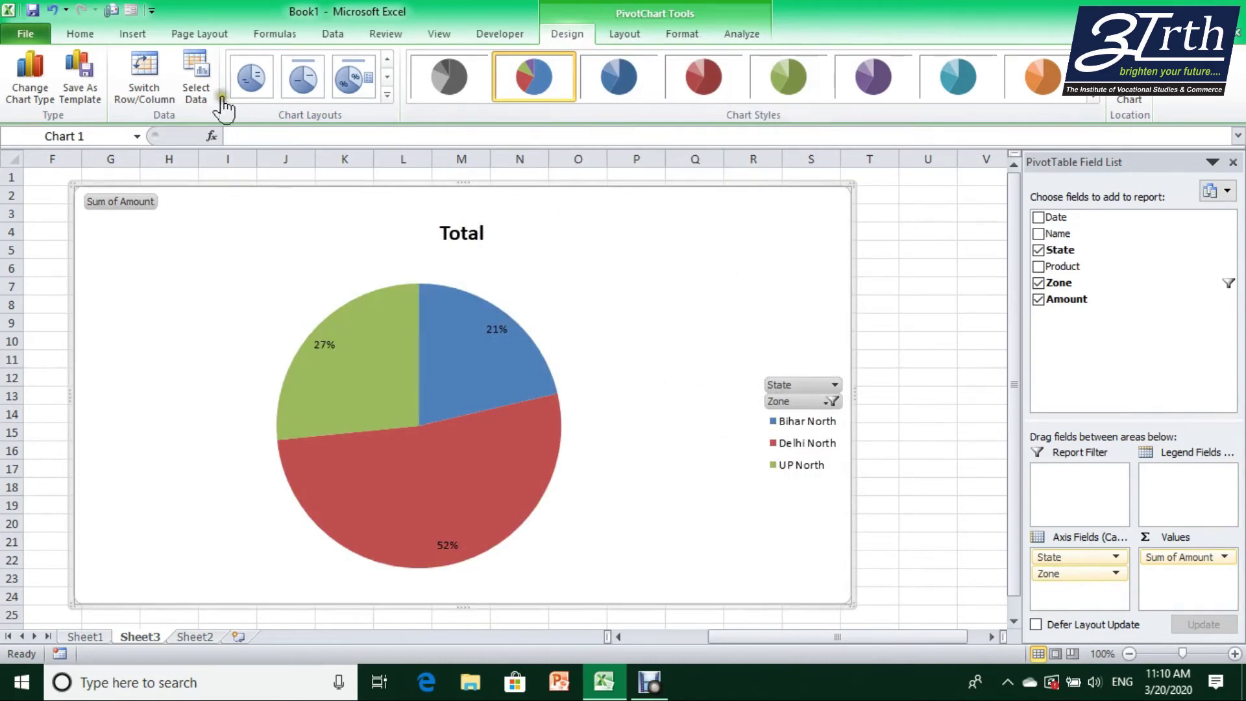
Step: Convert the pie to a bar chart, then to a column chart of North totals
left_click(30, 82)
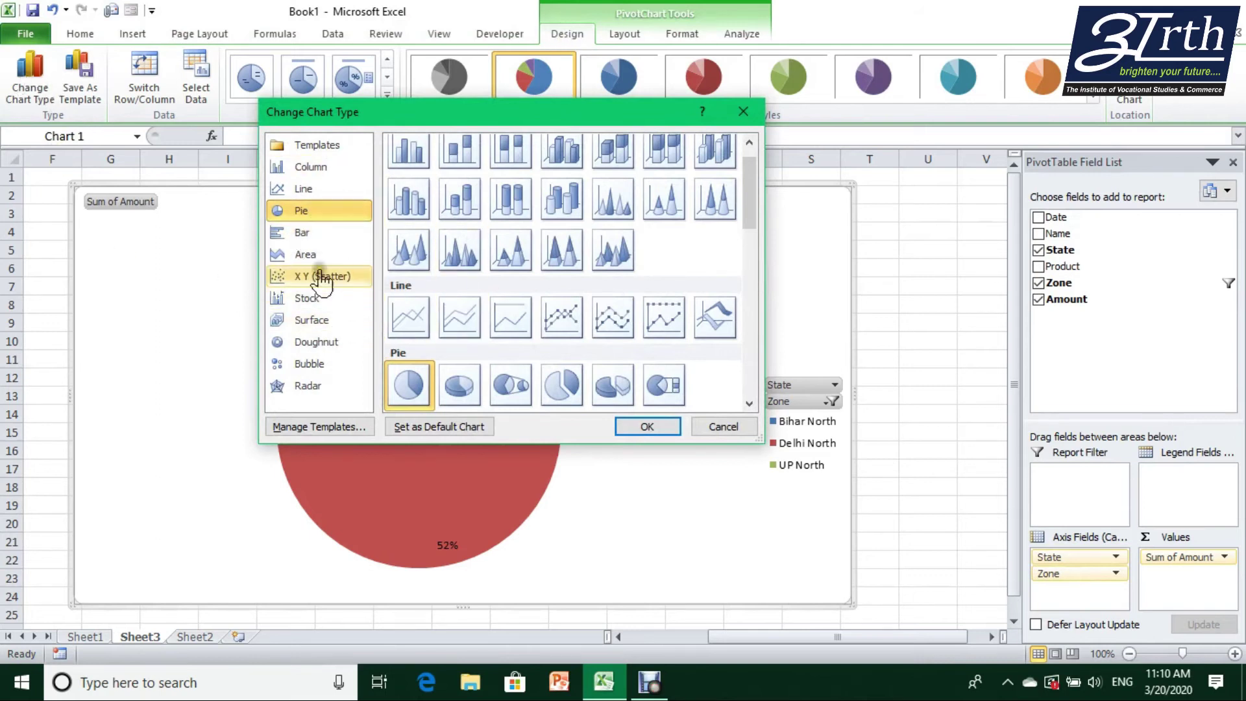
left_click(302, 232)
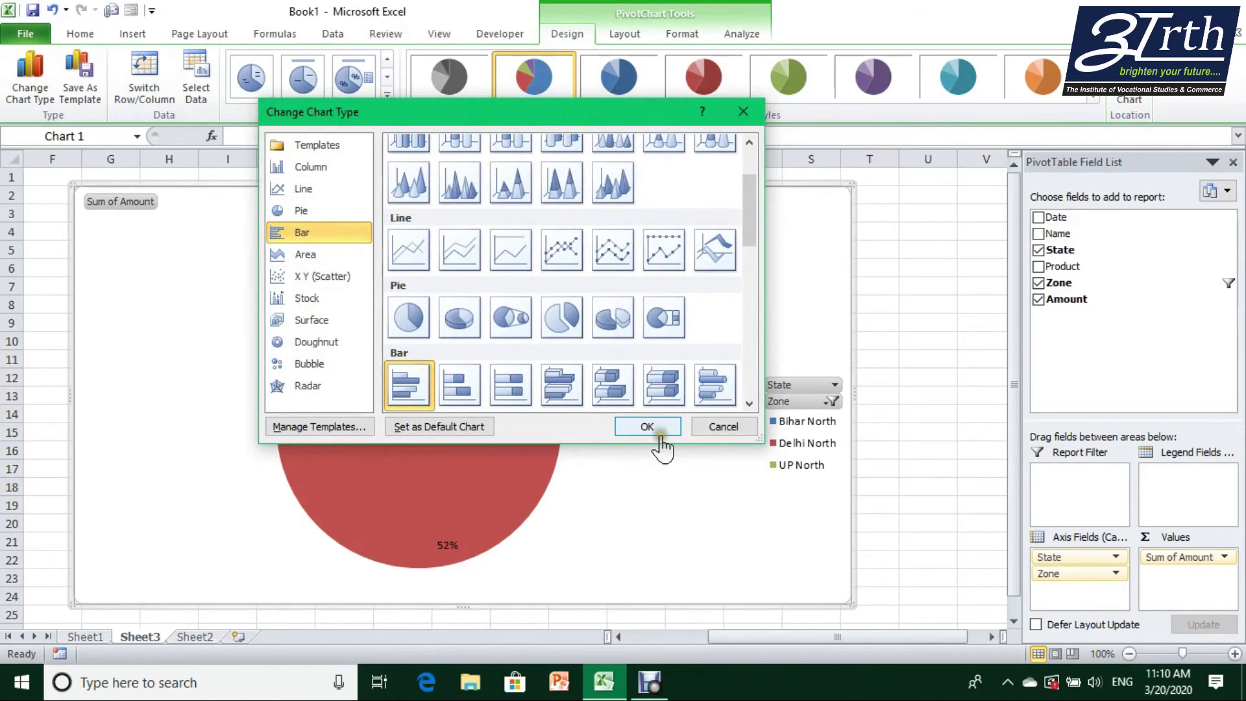
left_click(649, 427)
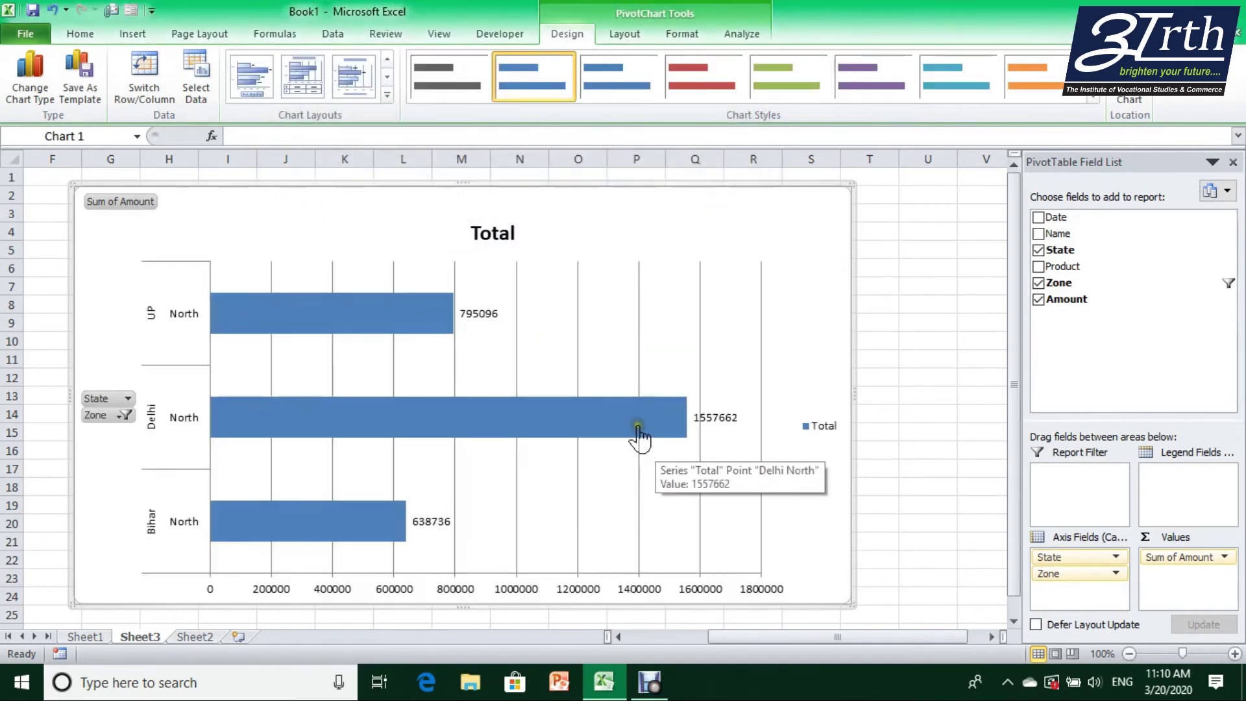
left_click(46, 103)
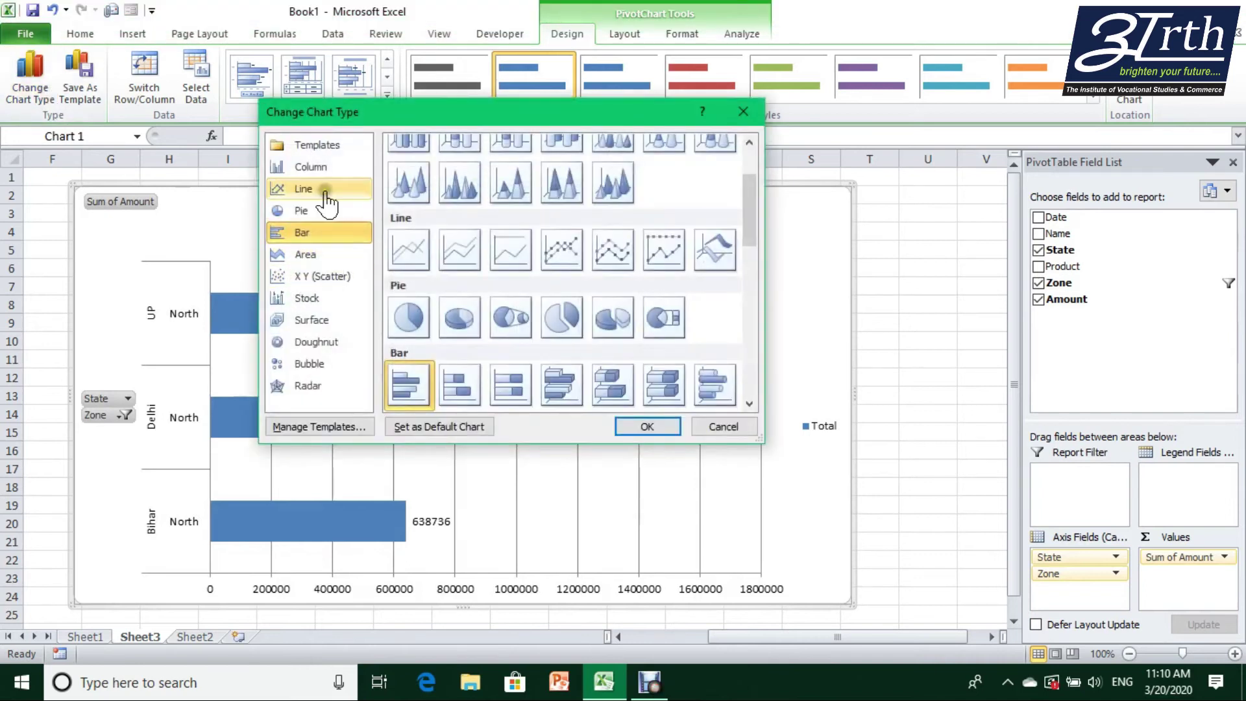
left_click(312, 167)
left_click(633, 425)
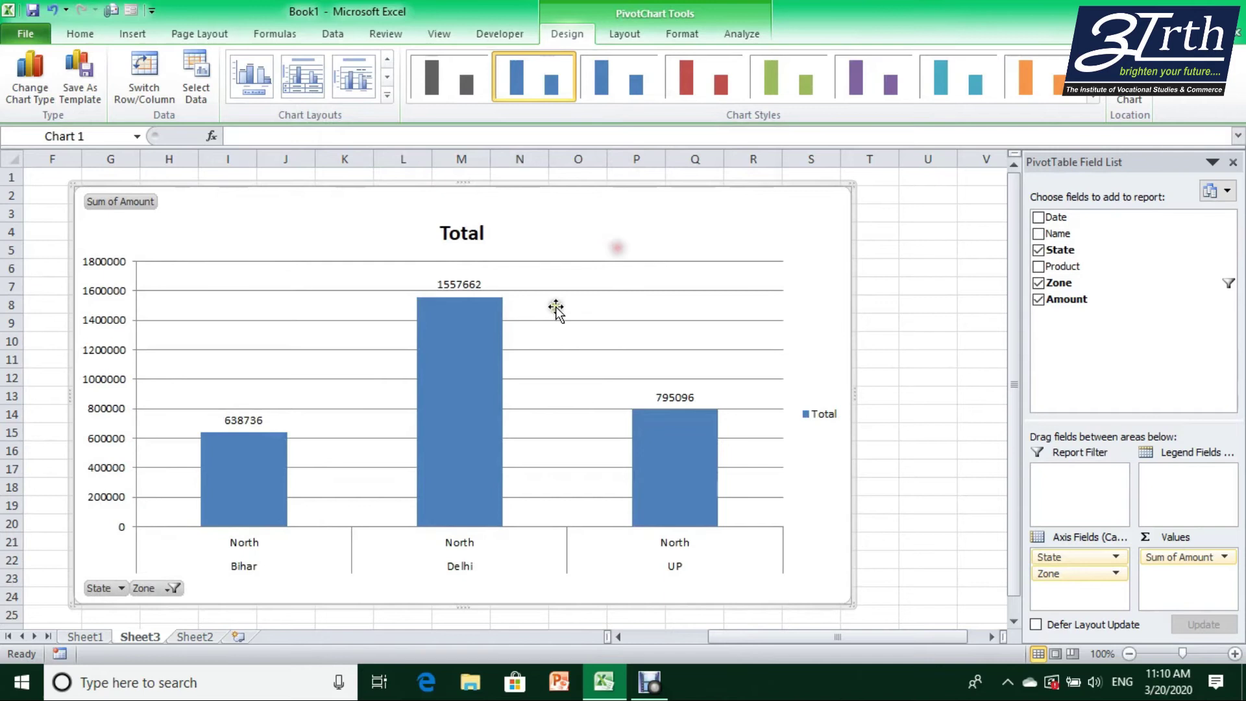
Step: Select just the Delhi bar and fill it red
left_click(468, 356)
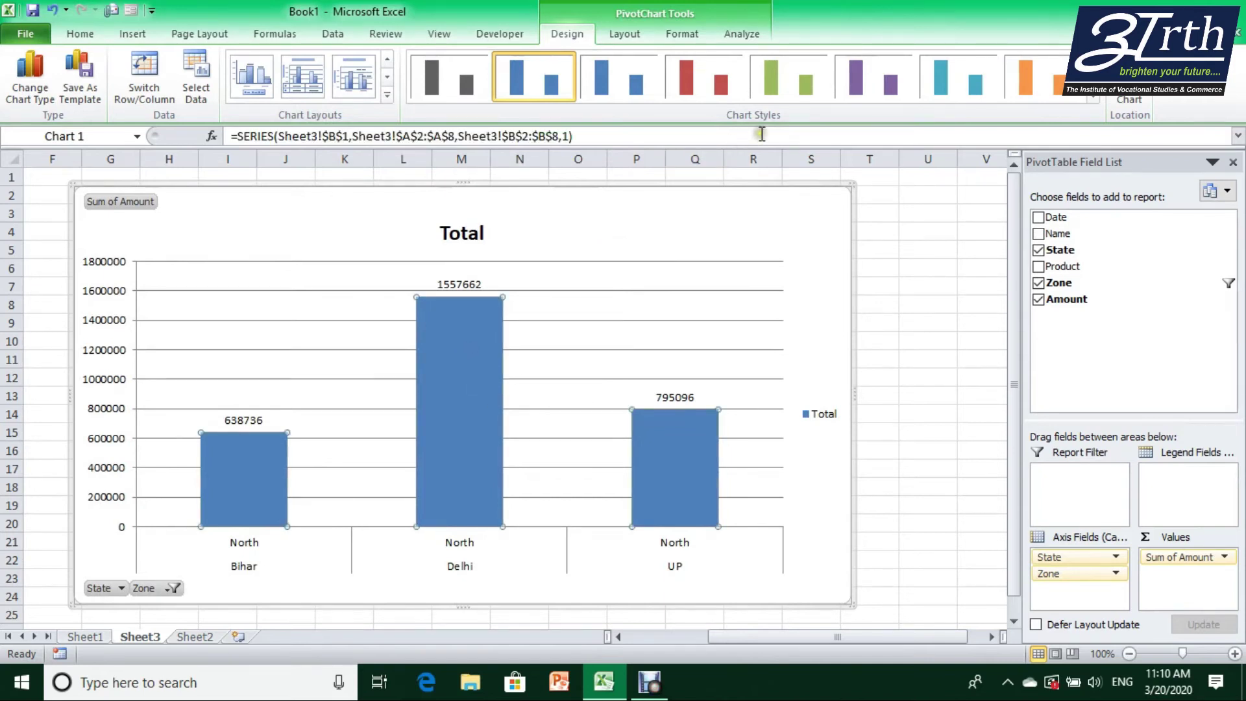
left_click(682, 33)
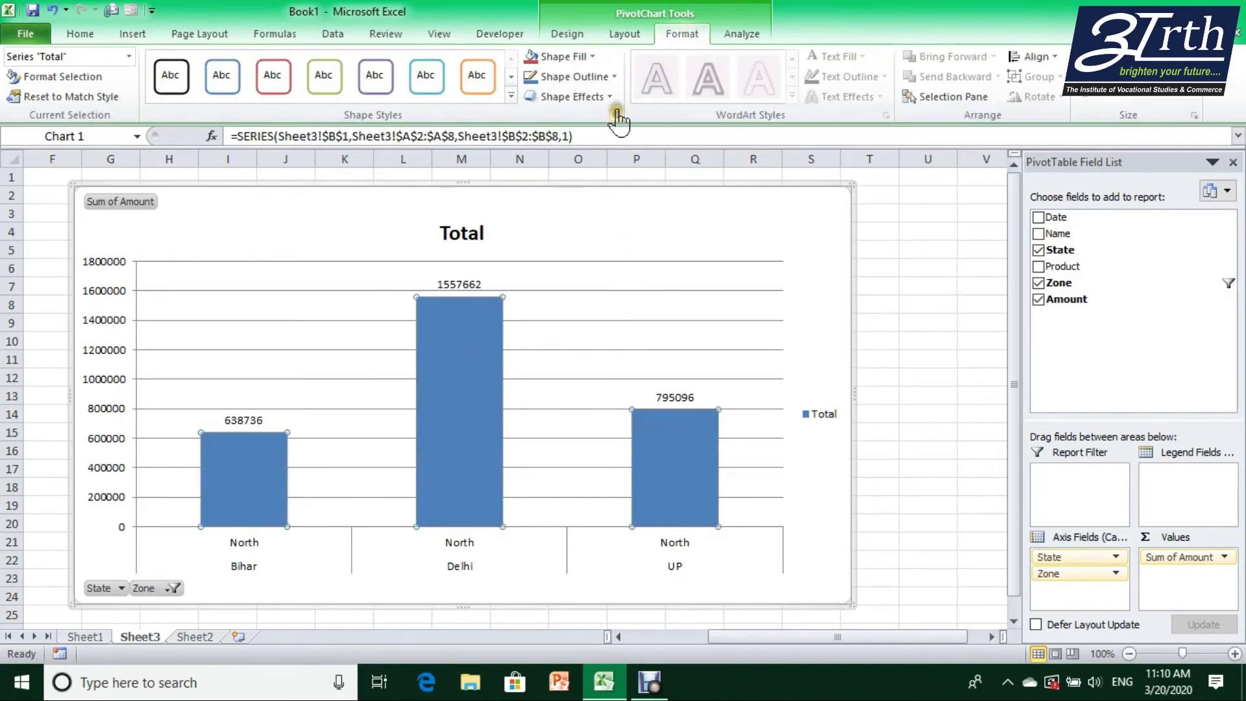
left_click(592, 57)
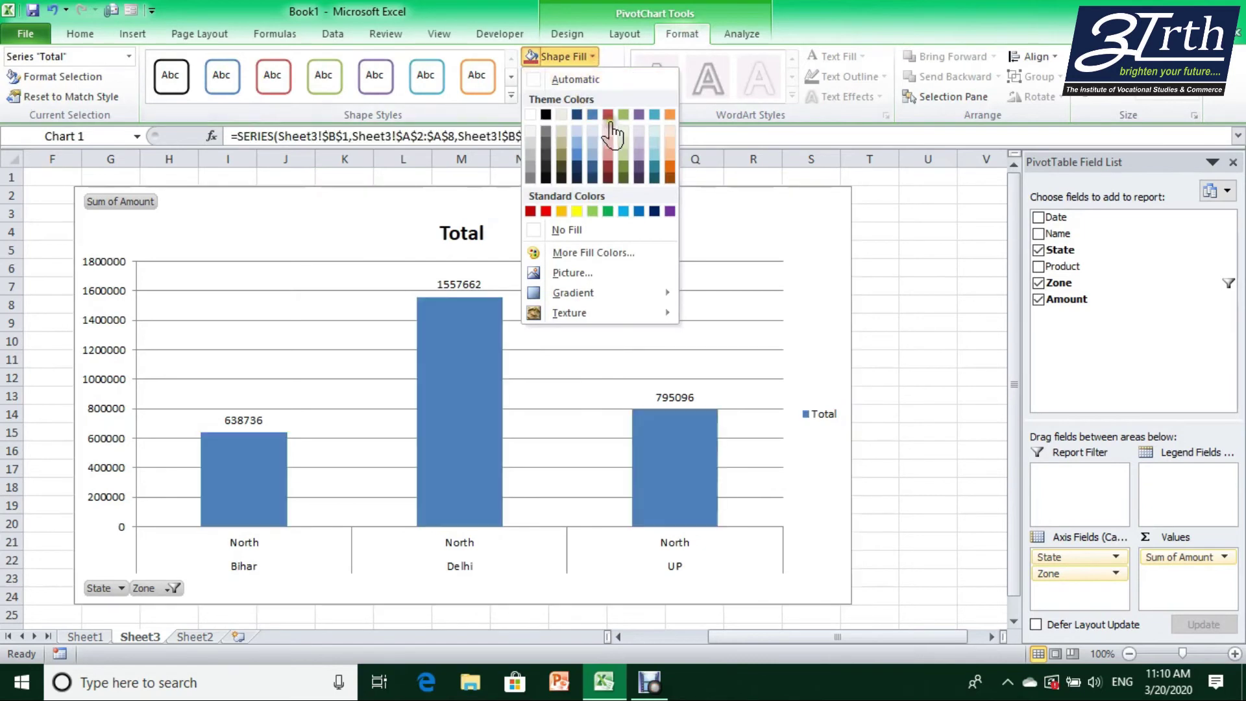
left_click(769, 260)
left_click(449, 359)
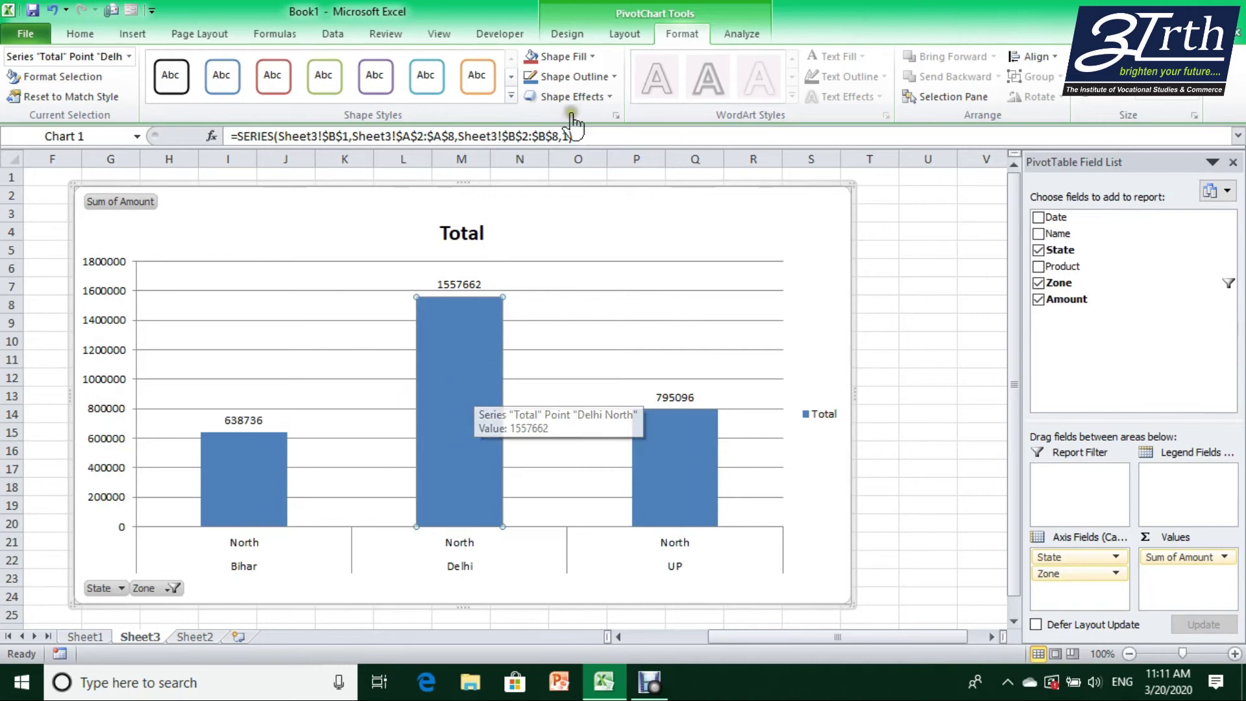
left_click(592, 57)
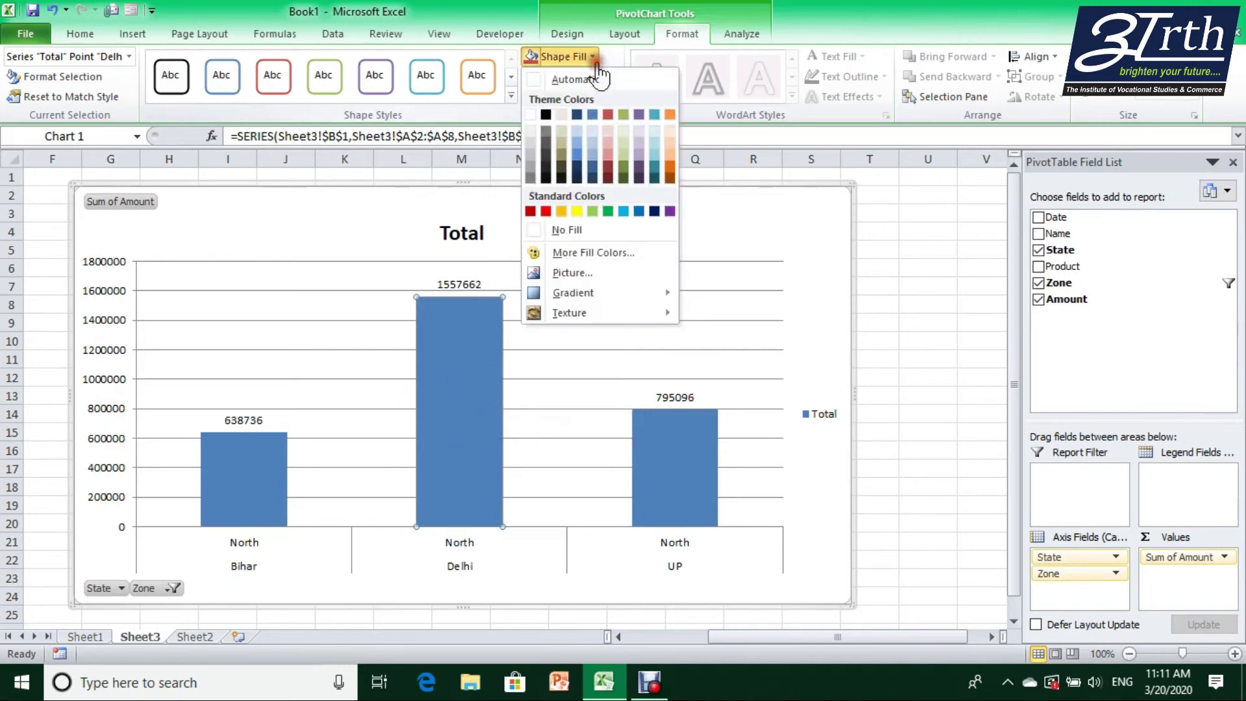
left_click(611, 115)
Step: Select the UP bar and fill it with the aqua theme colour
left_click(663, 461)
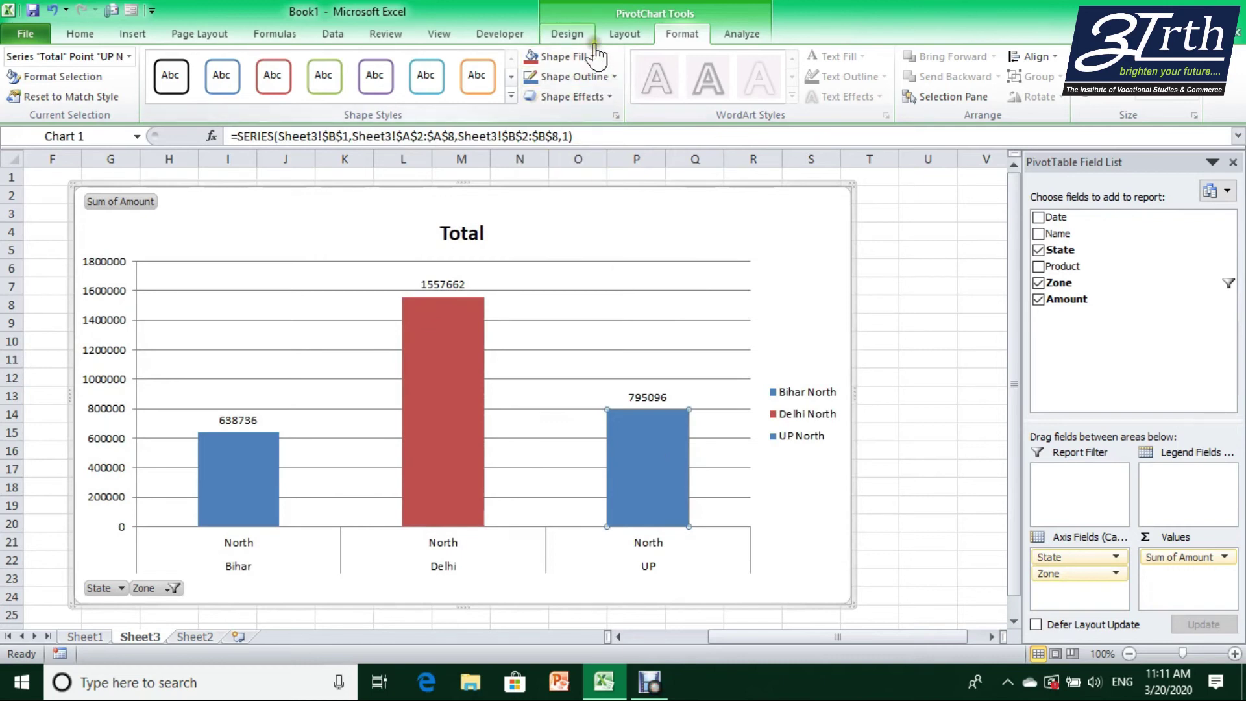
left_click(567, 34)
left_click(624, 33)
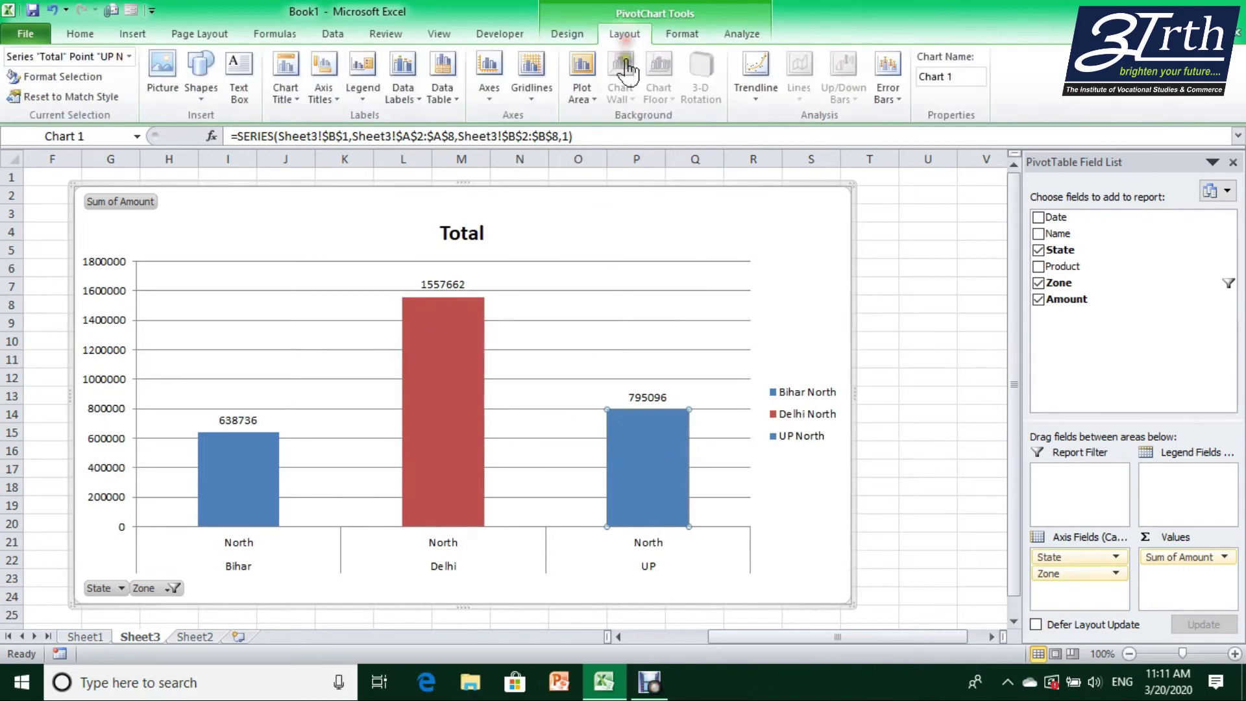
left_click(689, 36)
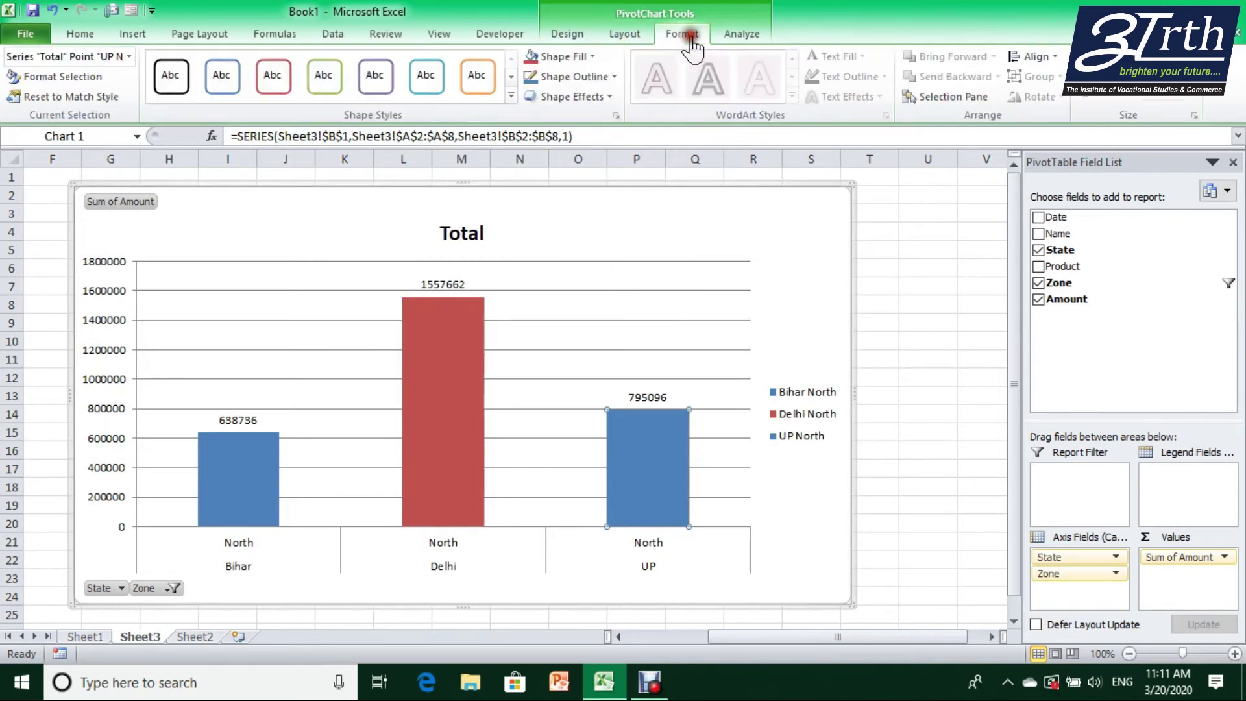
left_click(592, 57)
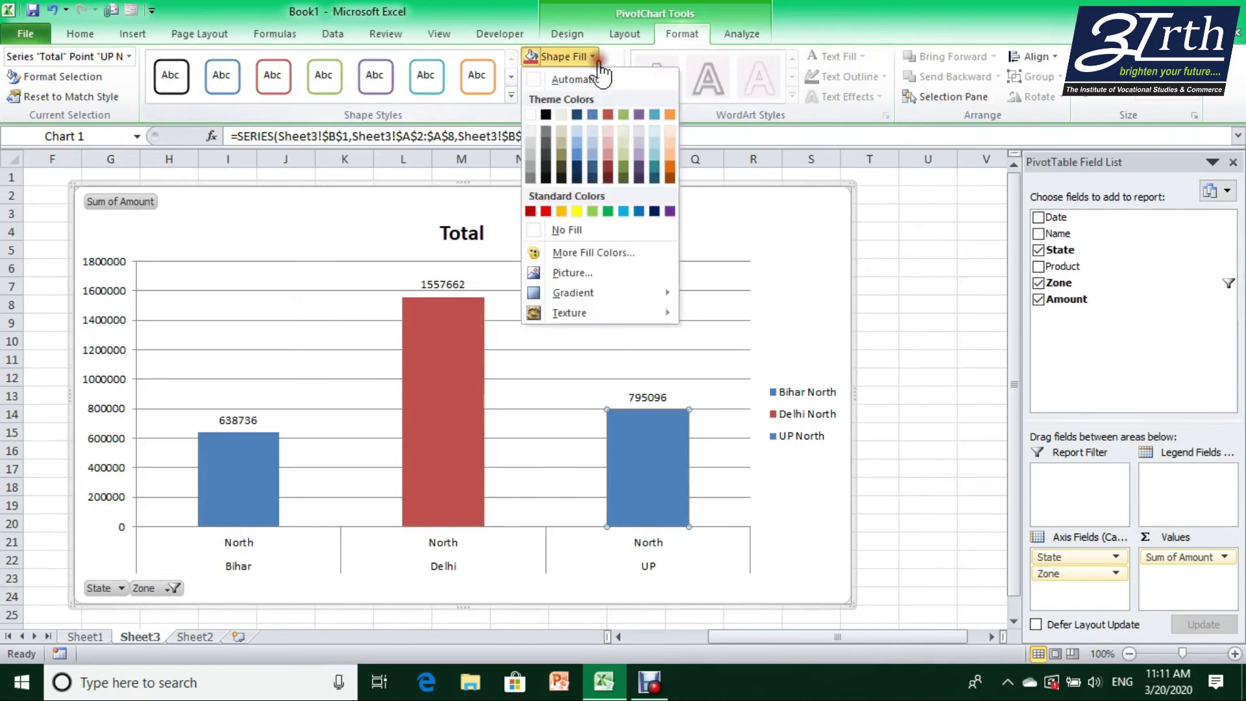
left_click(654, 116)
left_click(749, 230)
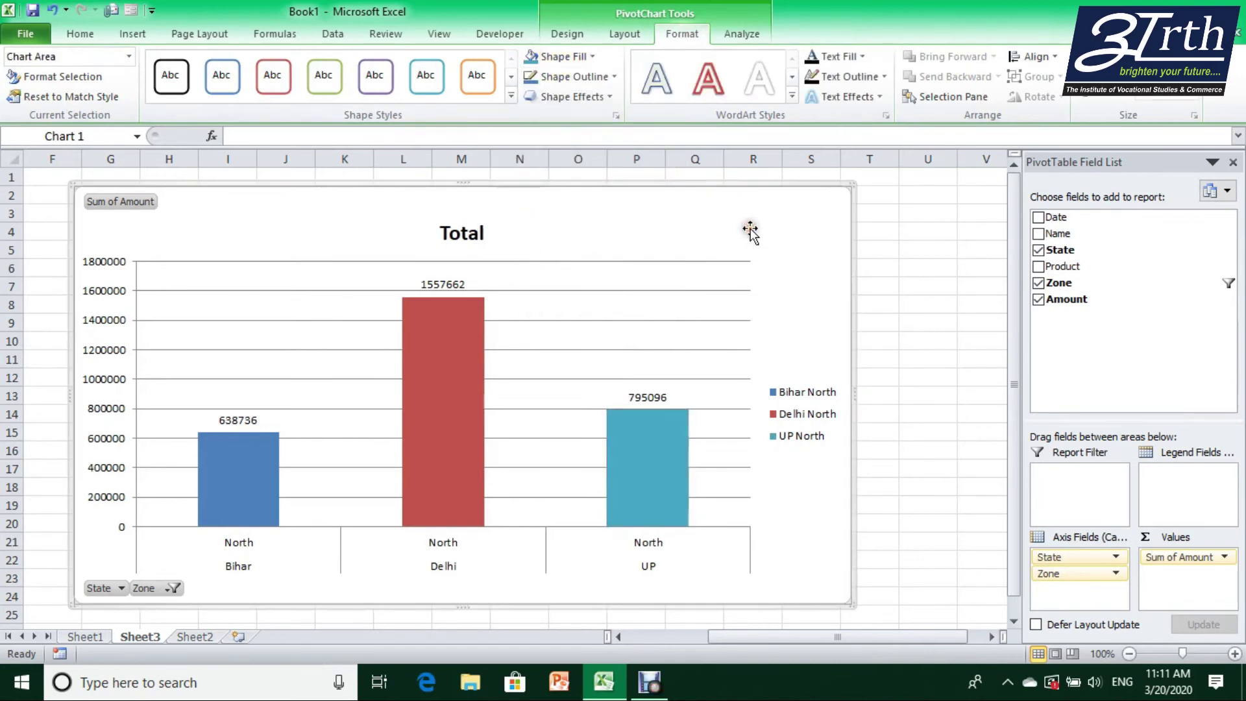
Step: Start inserting a slicer from the Analyze tab and tick the Name field in Insert Slicers
left_click(741, 33)
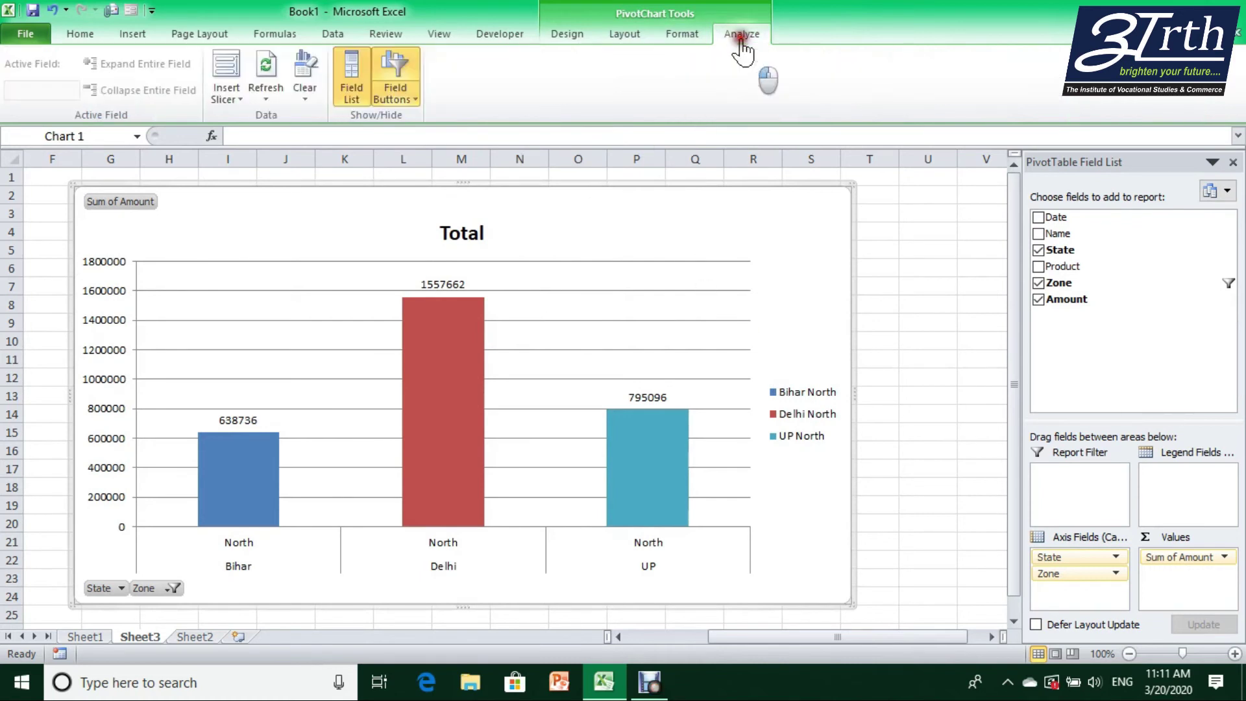
left_click(226, 96)
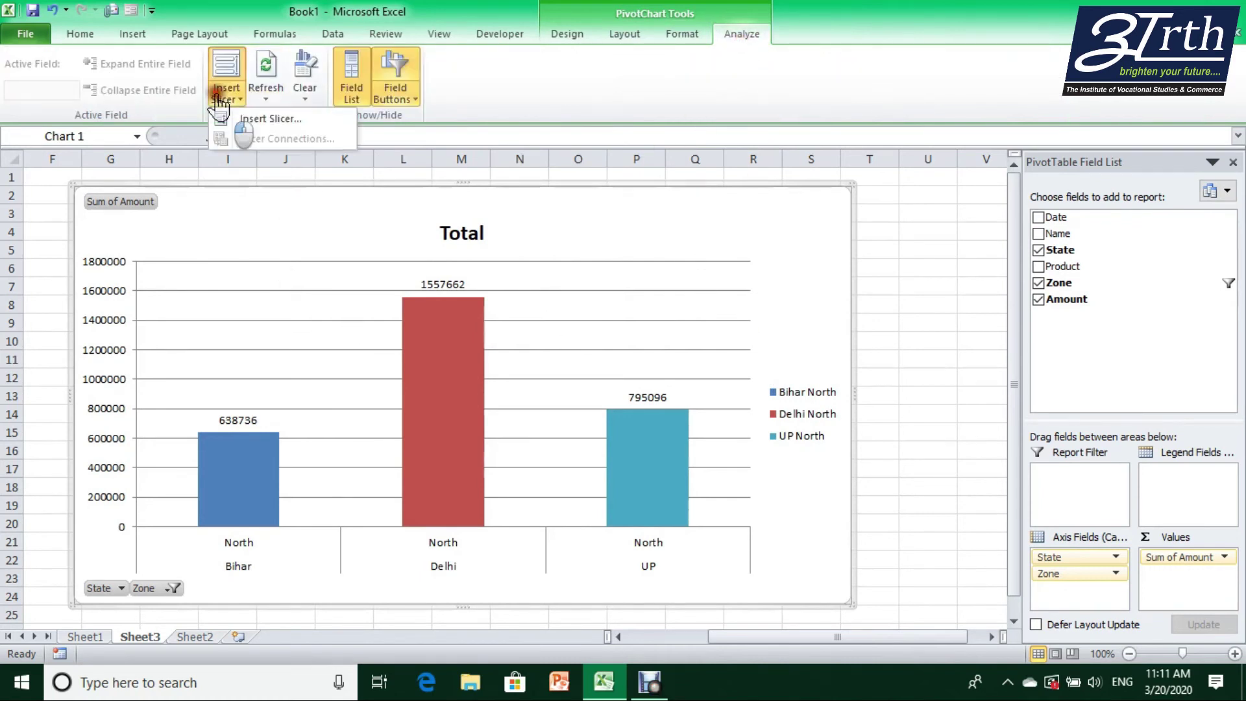
left_click(243, 119)
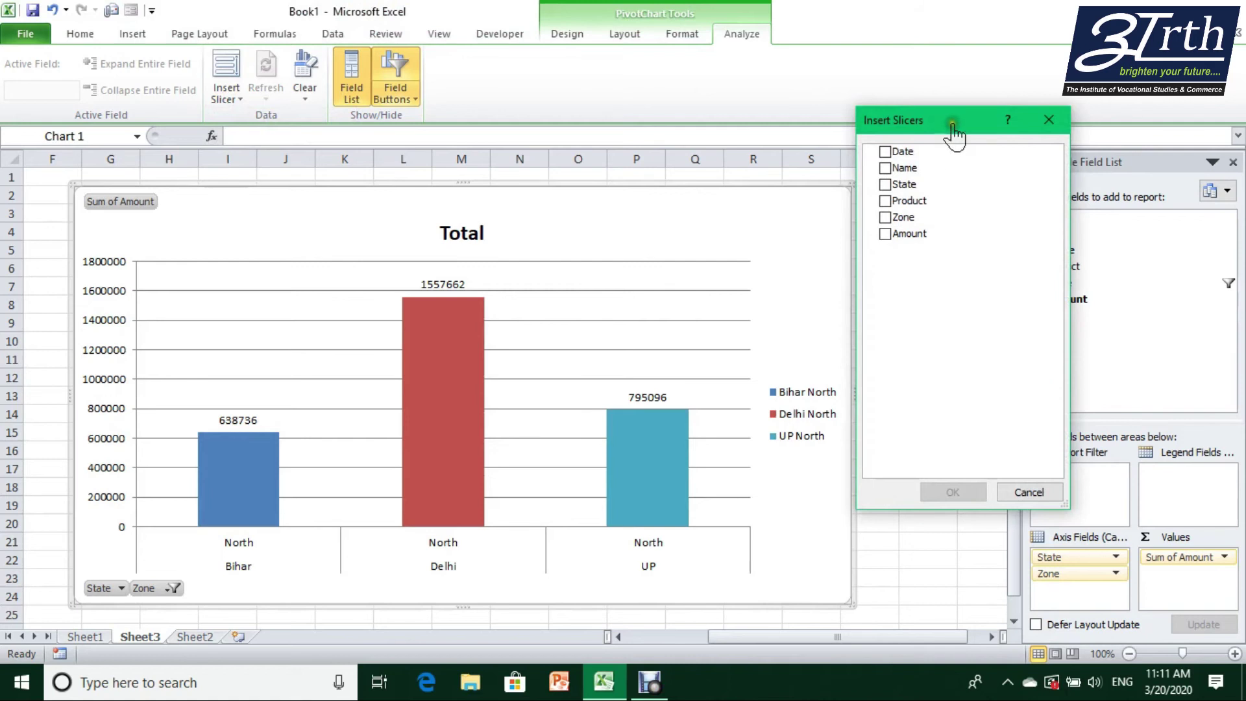
left_click_drag(948, 120, 987, 221)
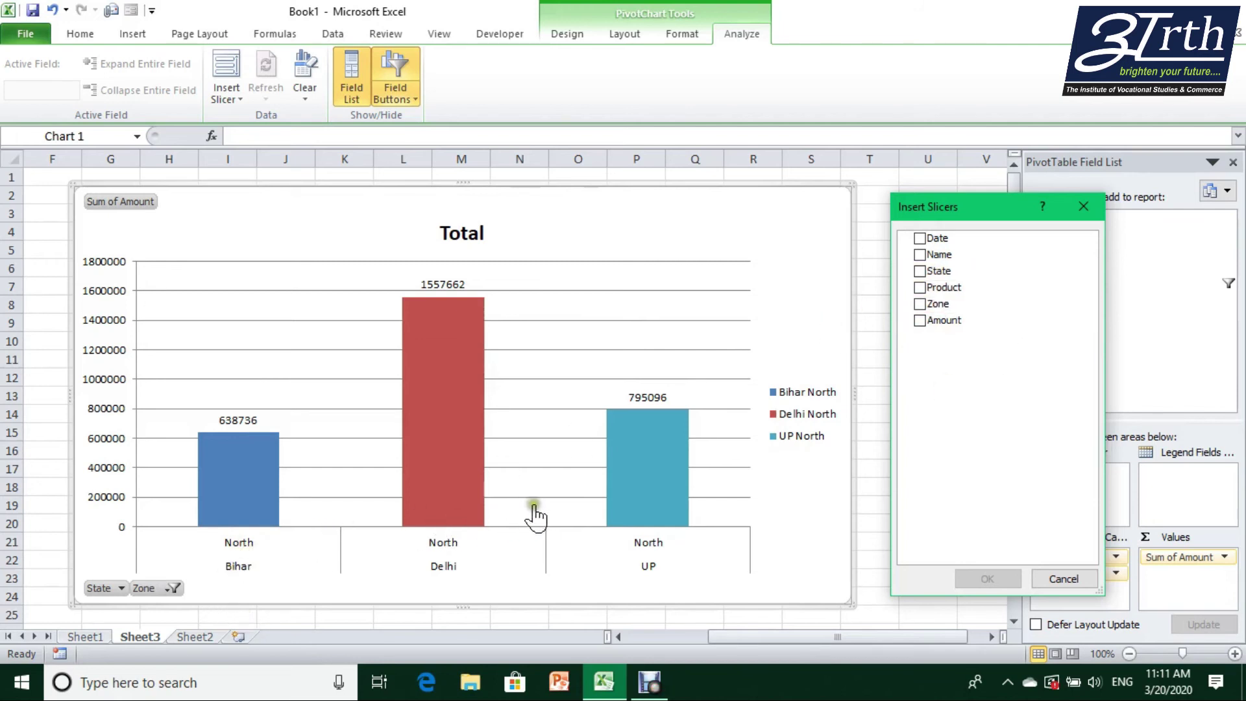
left_click(914, 271)
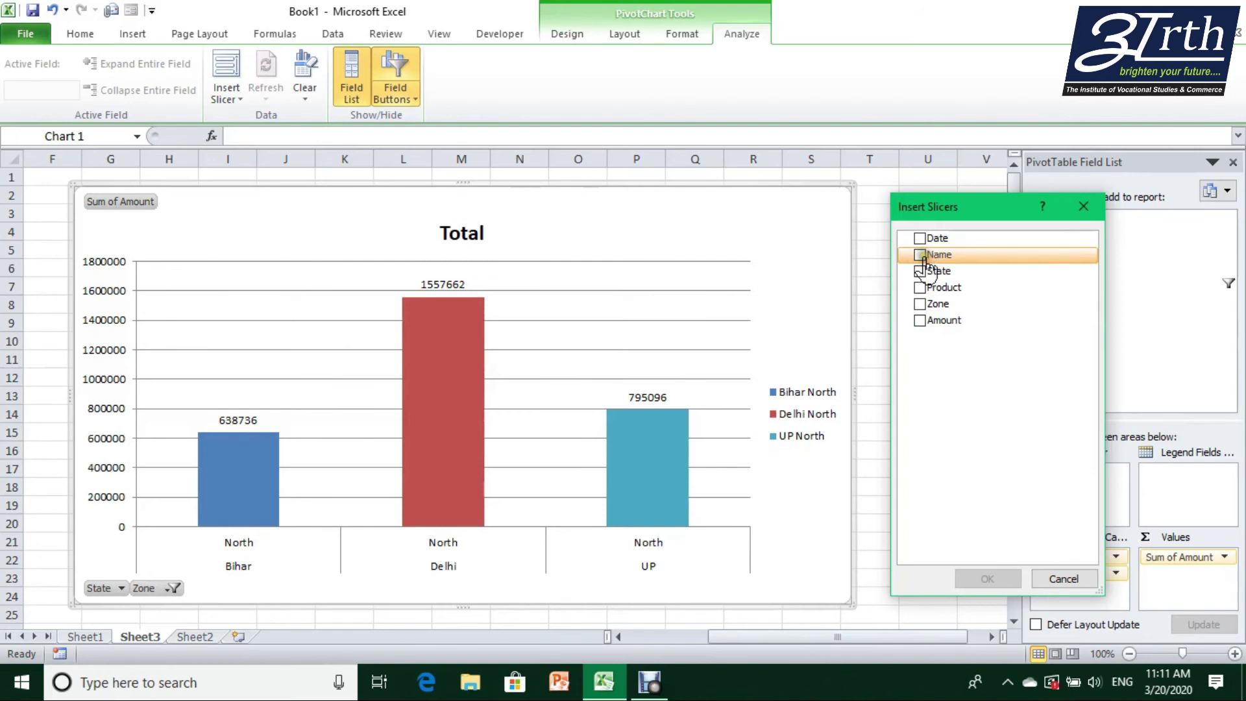
left_click(920, 255)
Step: Add the Name slicer, move it right of the chart, and filter to Hari and Sohan
left_click(983, 578)
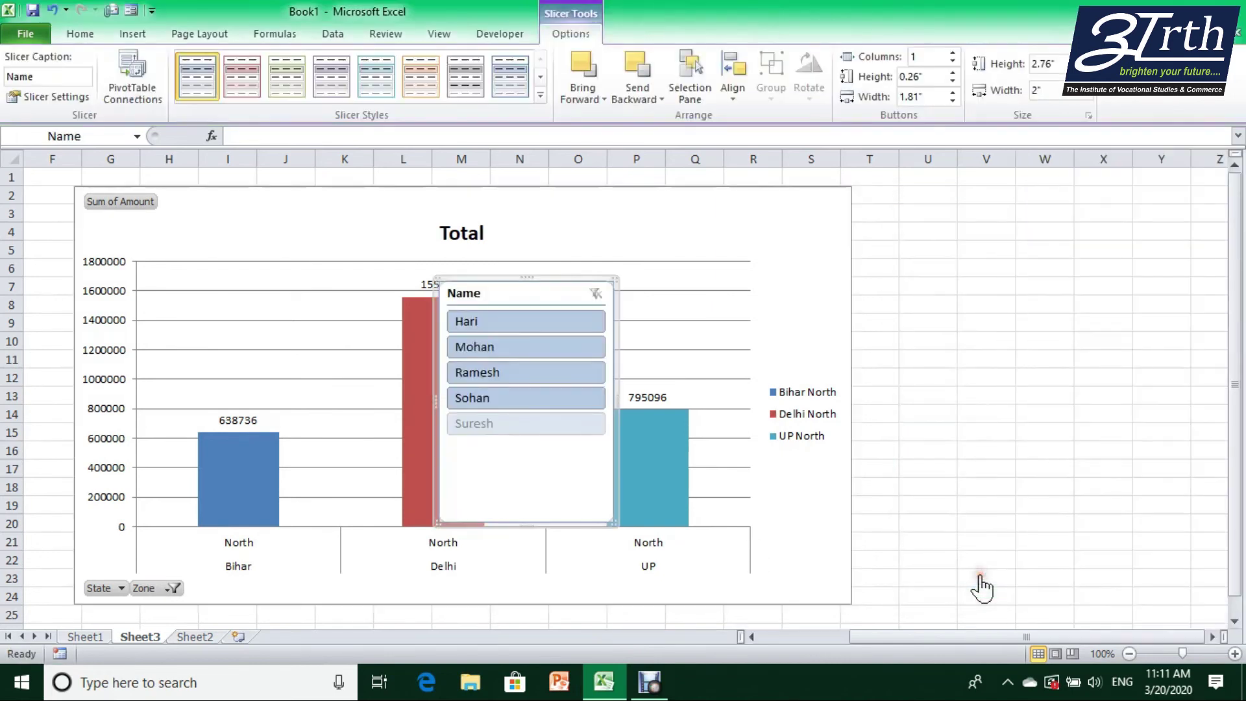
left_click_drag(556, 298, 1009, 218)
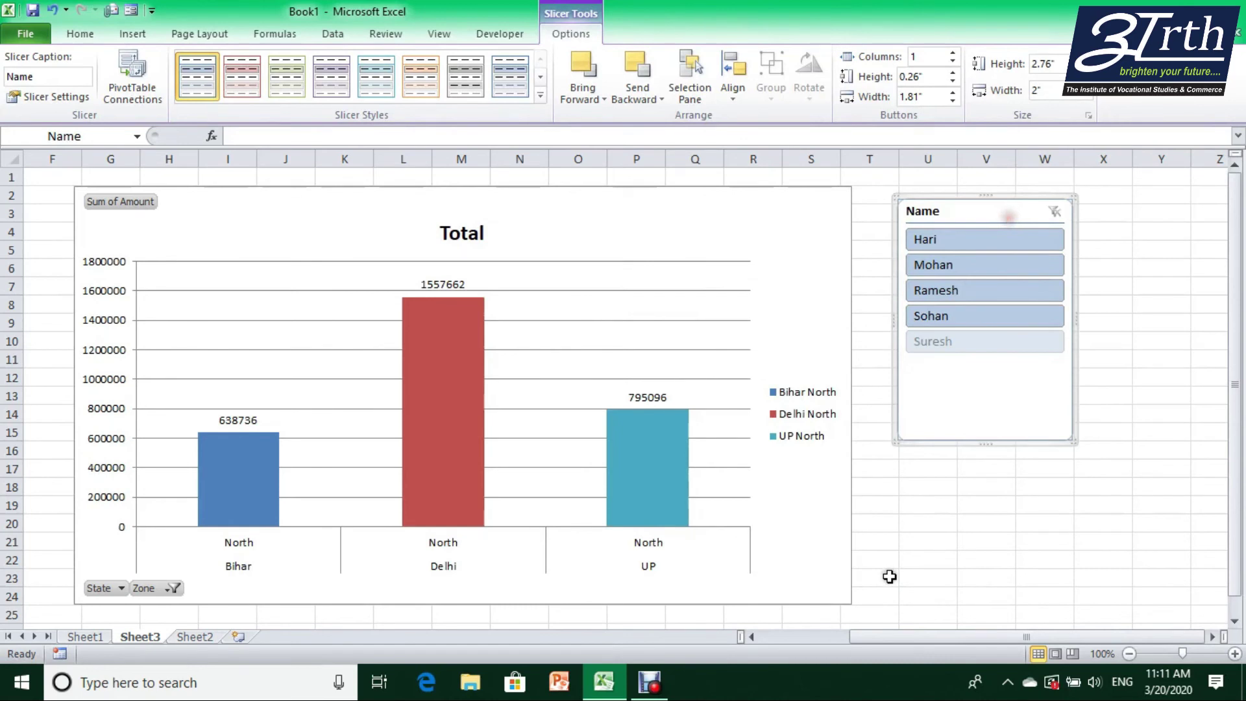
left_click(946, 241)
left_click(943, 317, "ctrl")
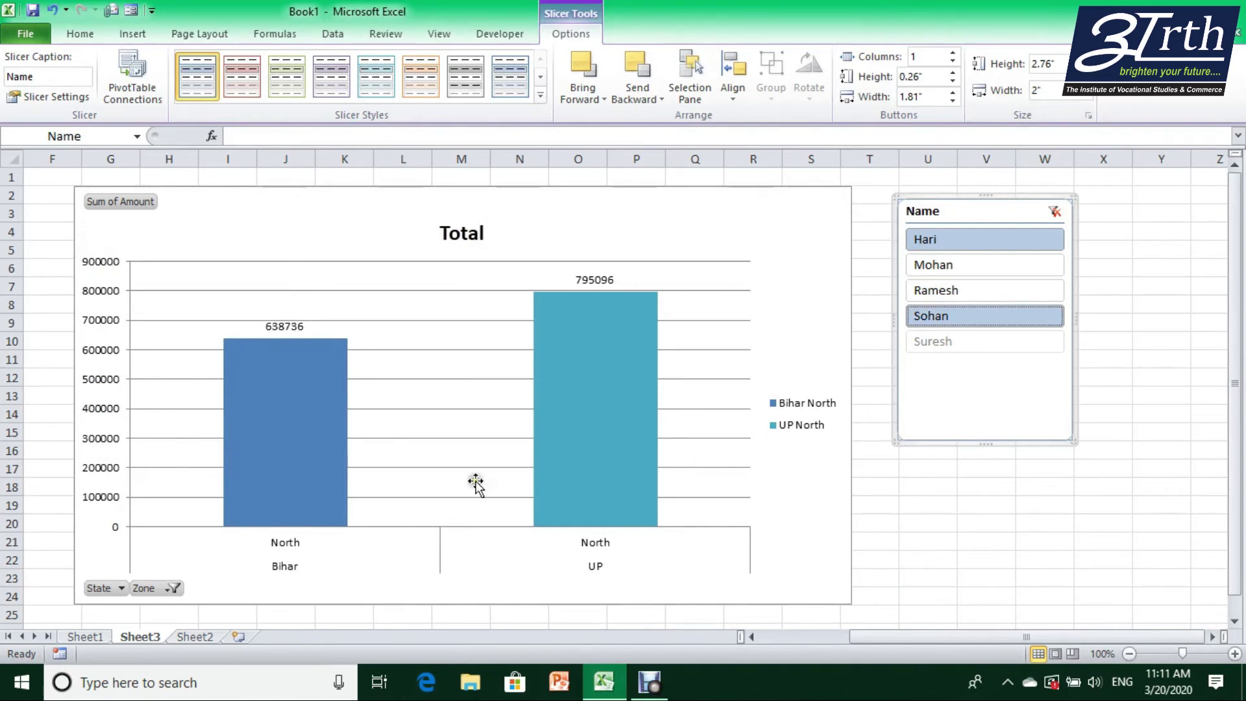
Step: Add Mohan and Ramesh to the name filter so all three state columns show
left_click(580, 407)
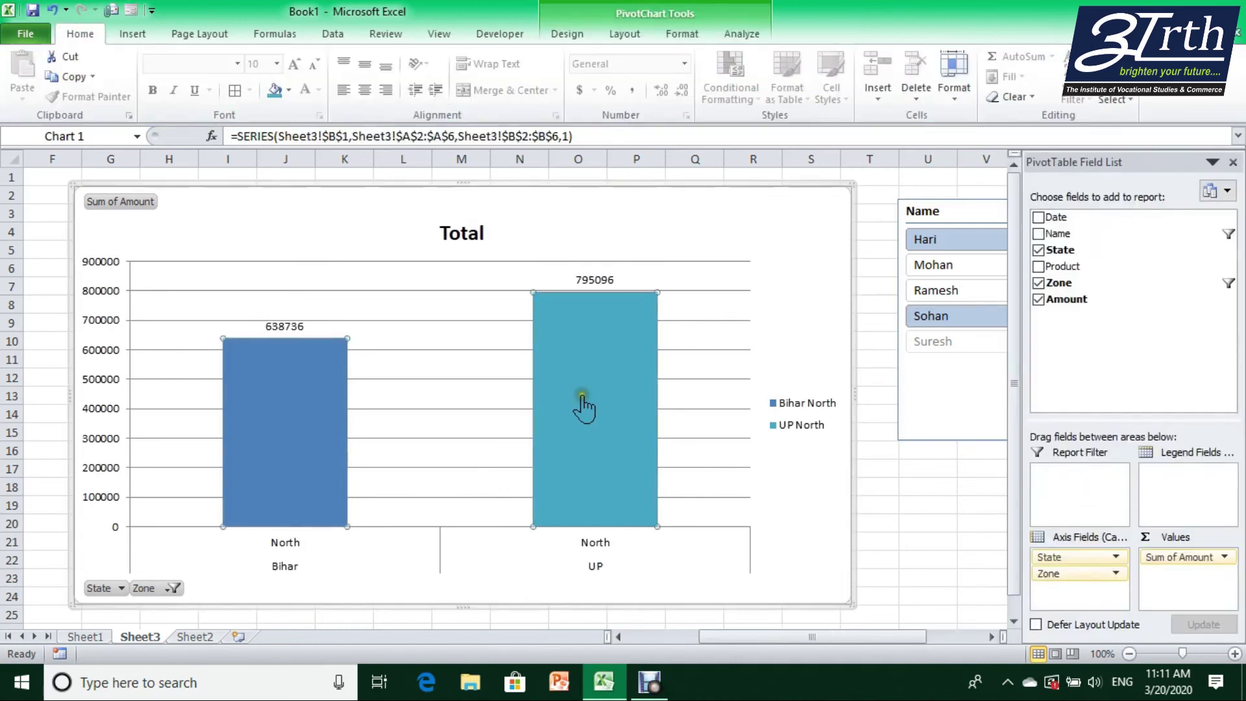
left_click(905, 505)
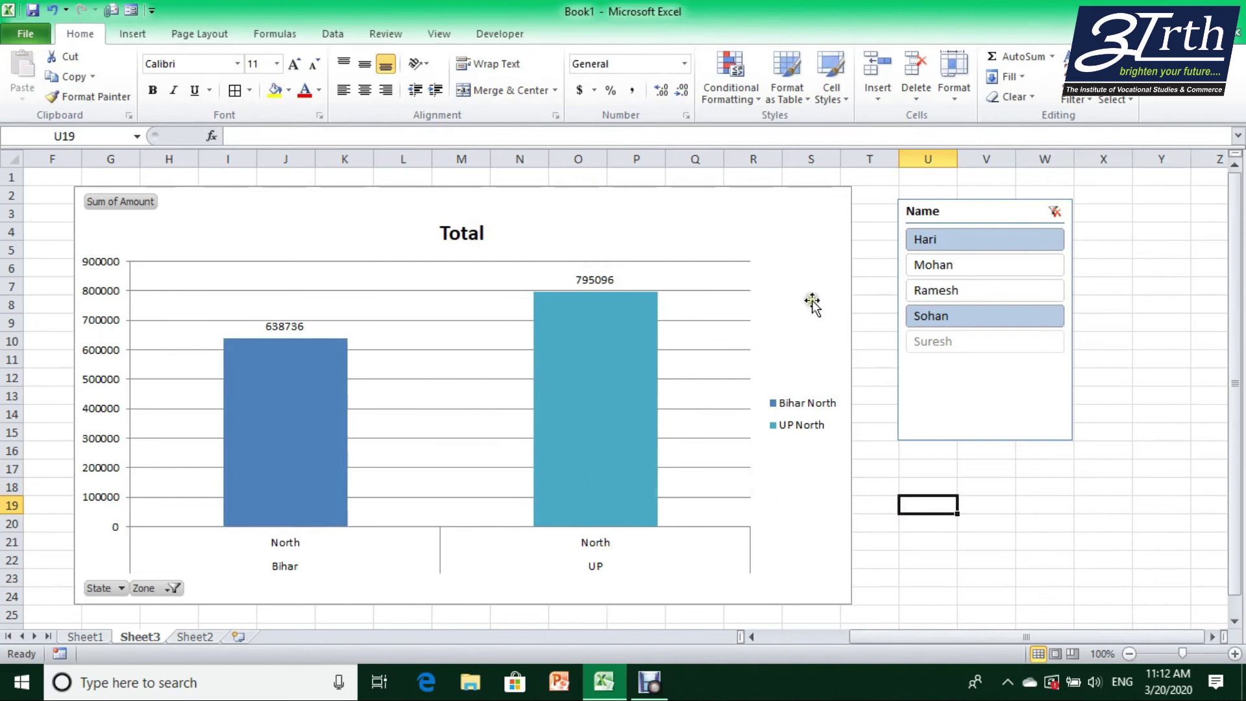
left_click(914, 266, "ctrl")
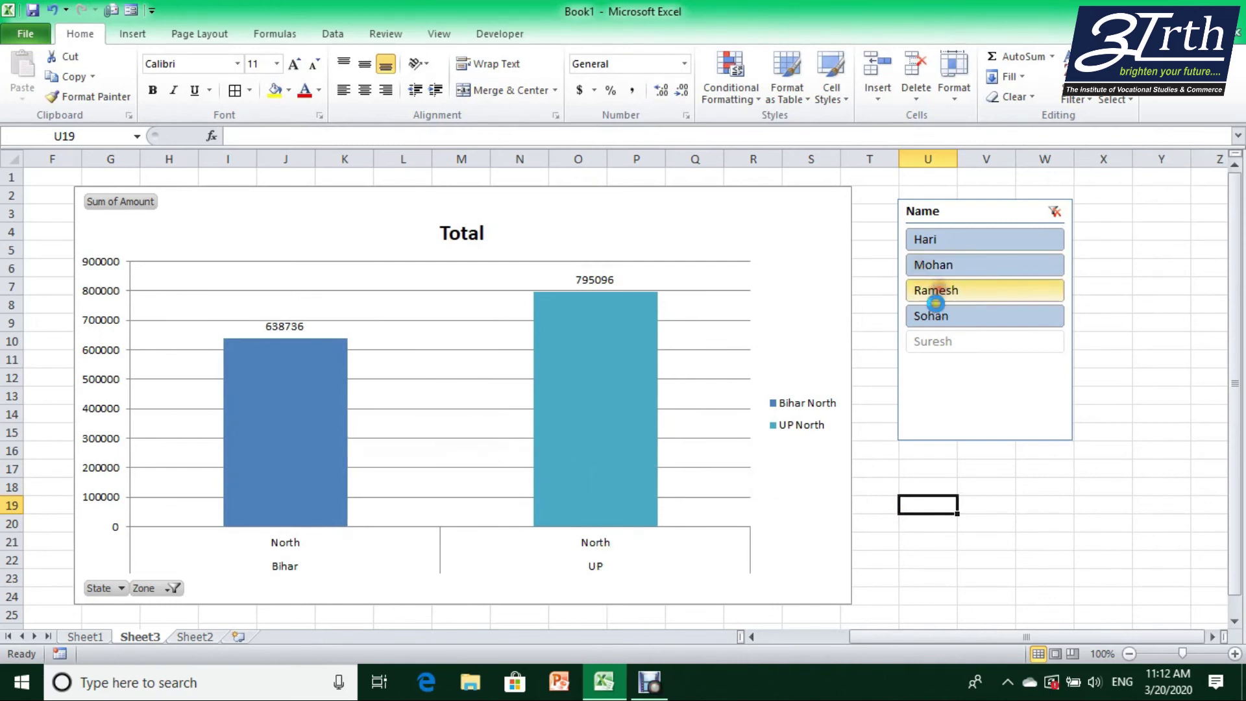
left_click(931, 290, "ctrl")
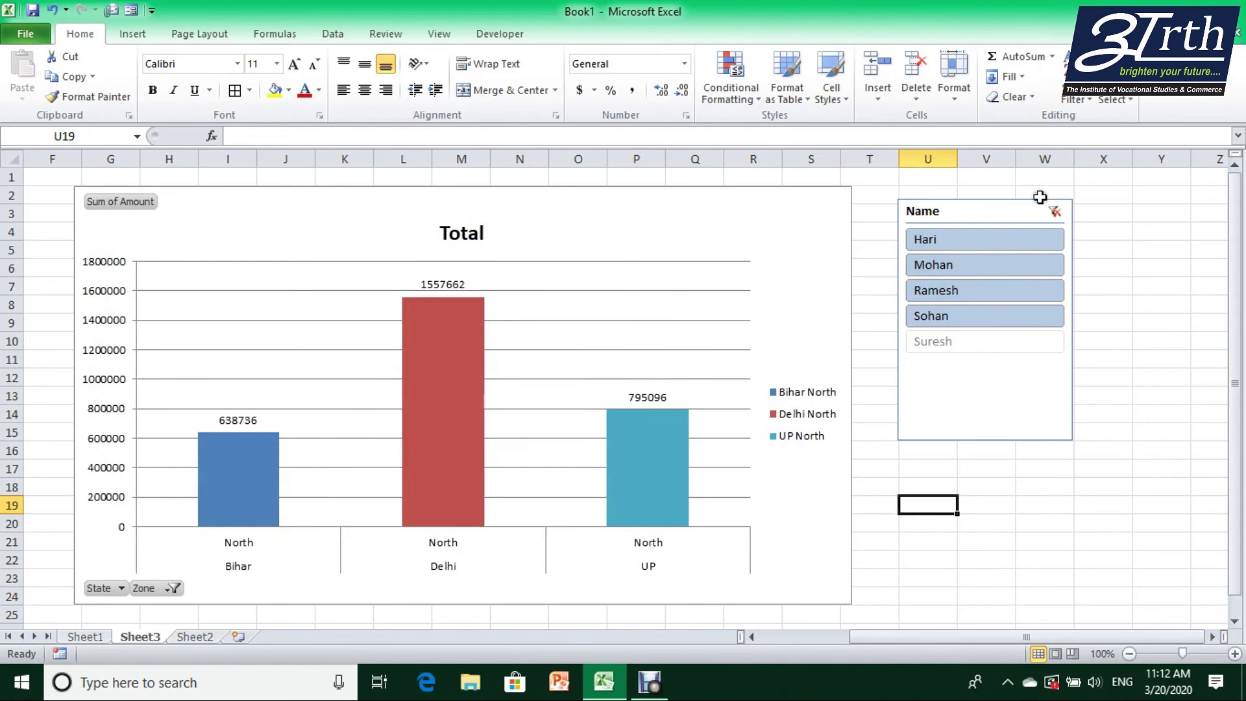
left_click_drag(1003, 211, 981, 218)
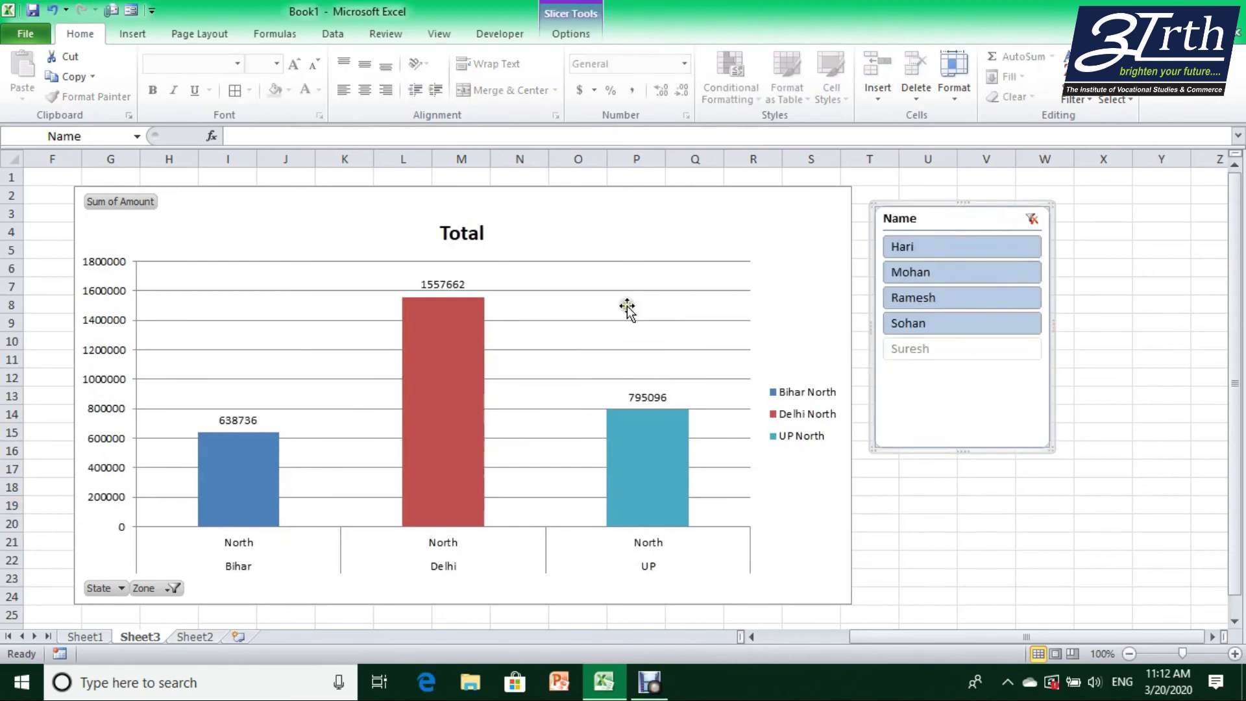
left_click(628, 298)
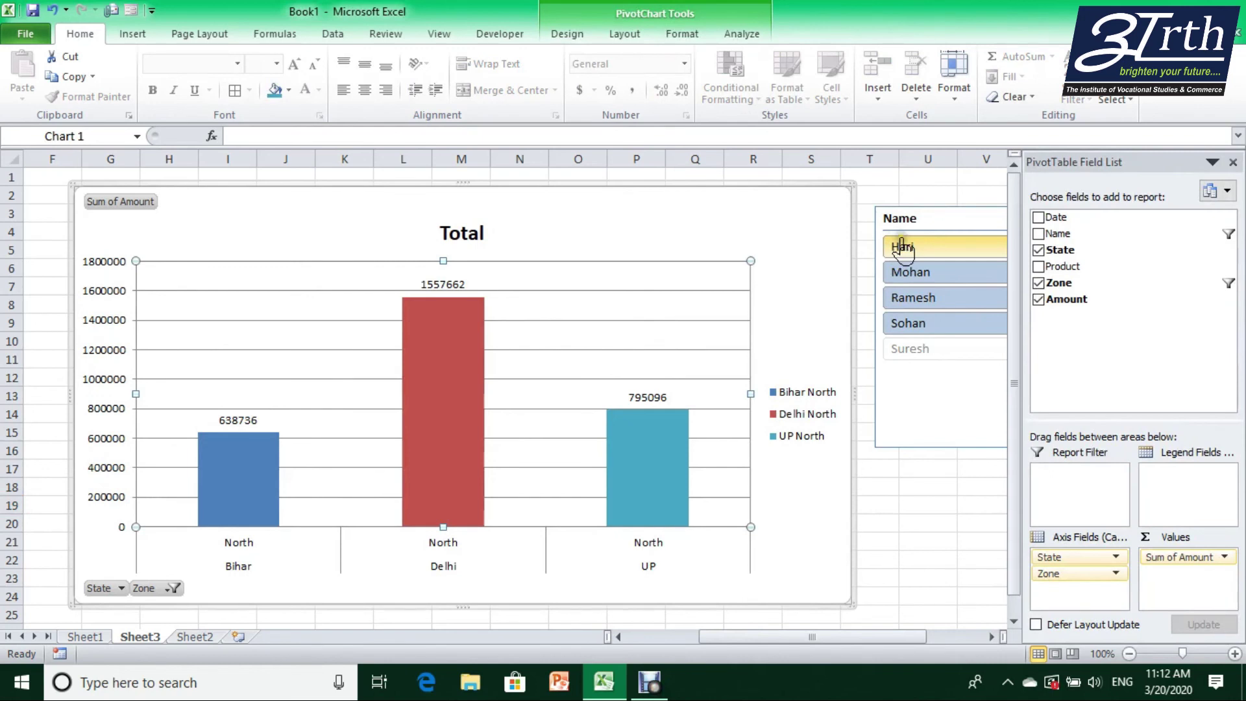
Step: Apply the third Chart Style for single-blue columns with one Total legend entry, and close the Field List
left_click(752, 38)
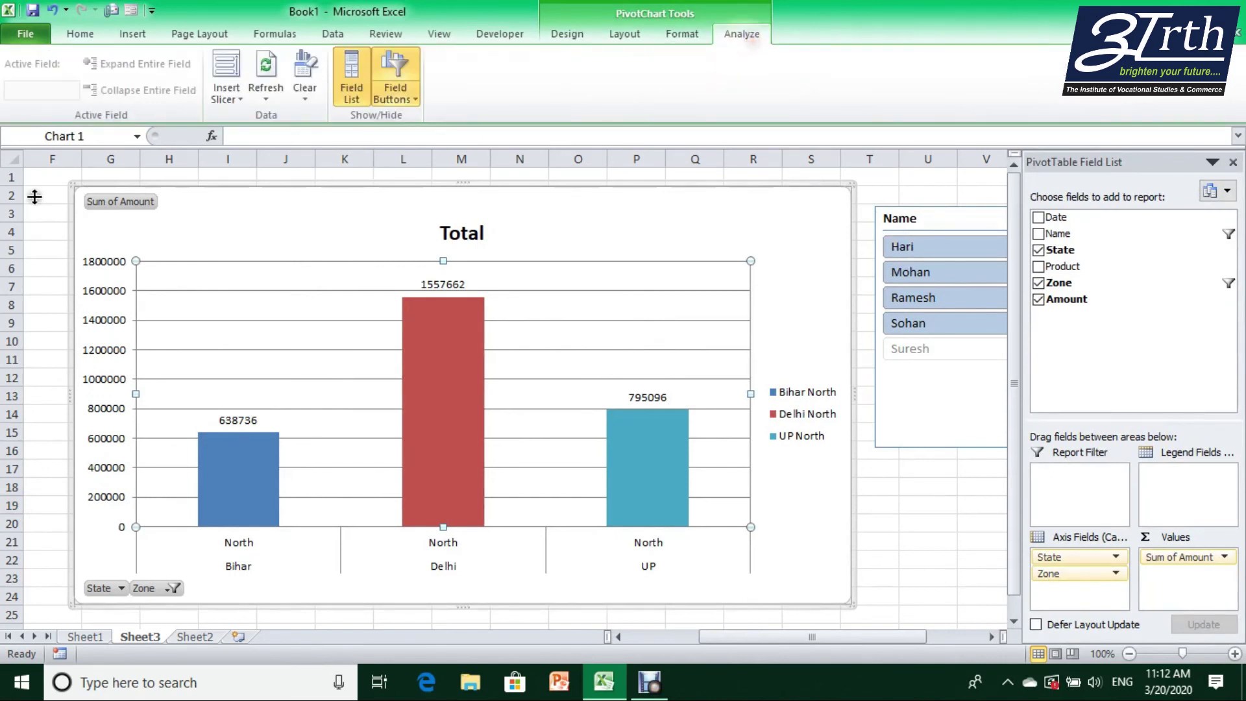
left_click(515, 227)
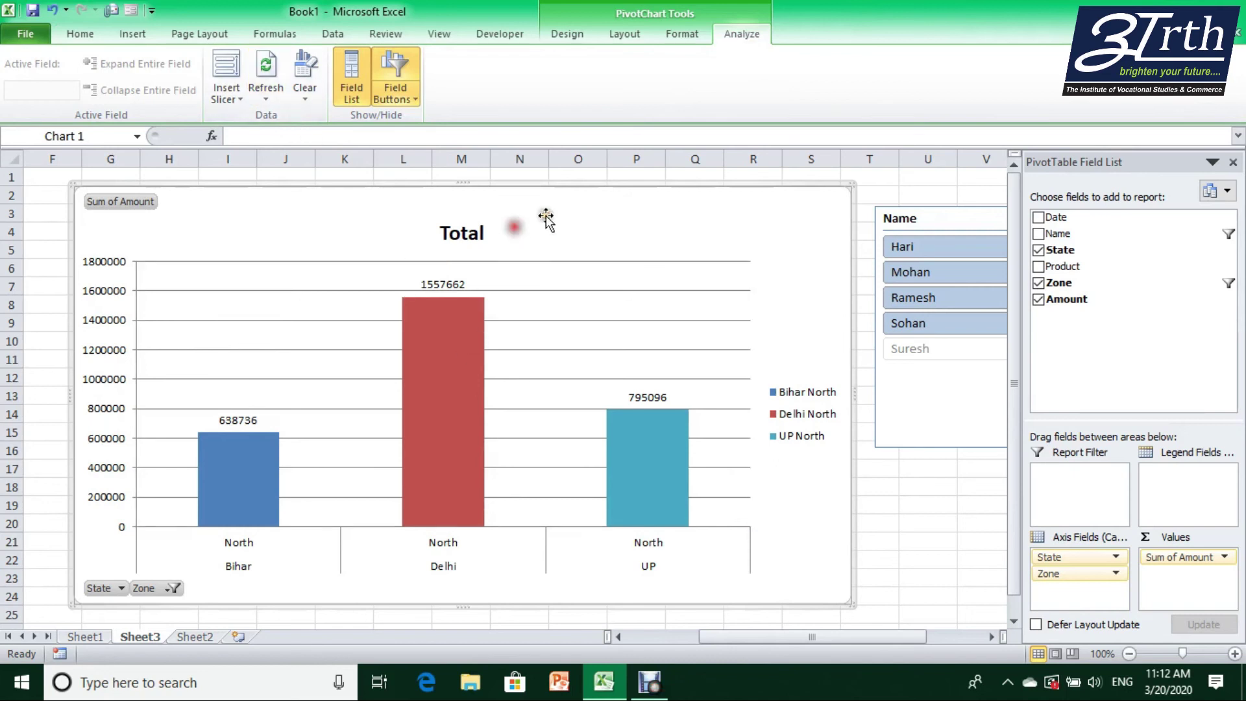
left_click(681, 33)
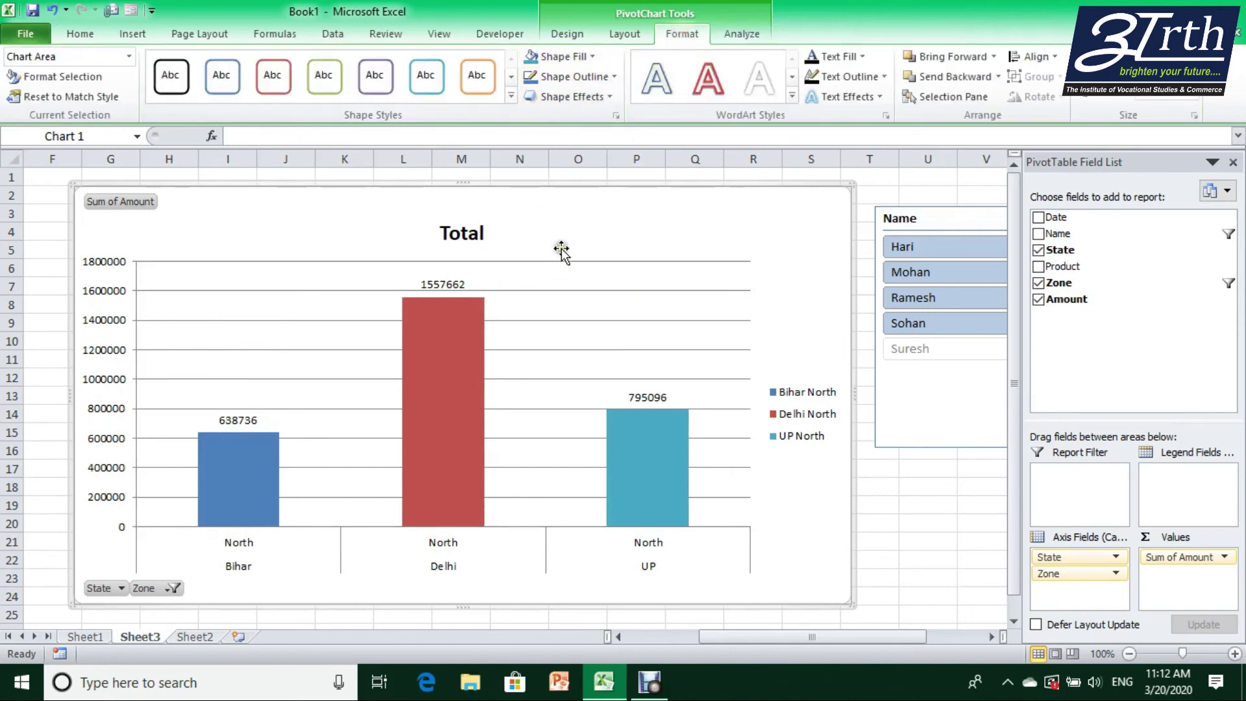
left_click(624, 35)
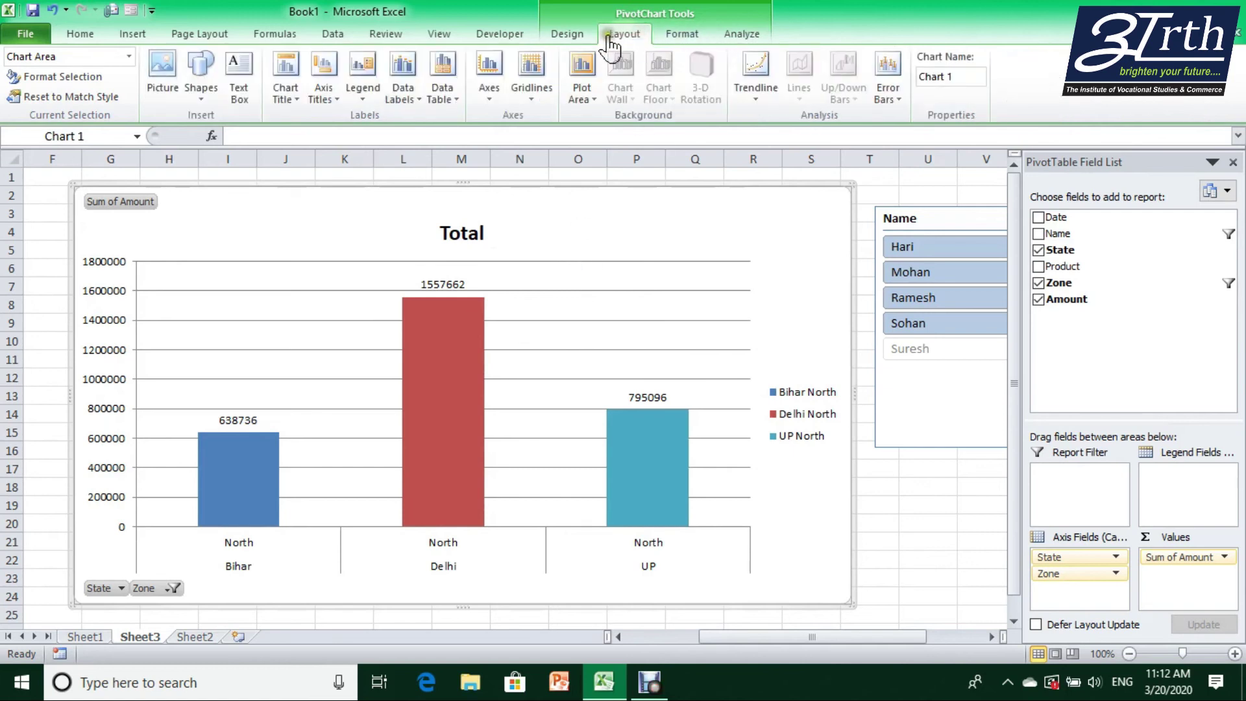
left_click(578, 38)
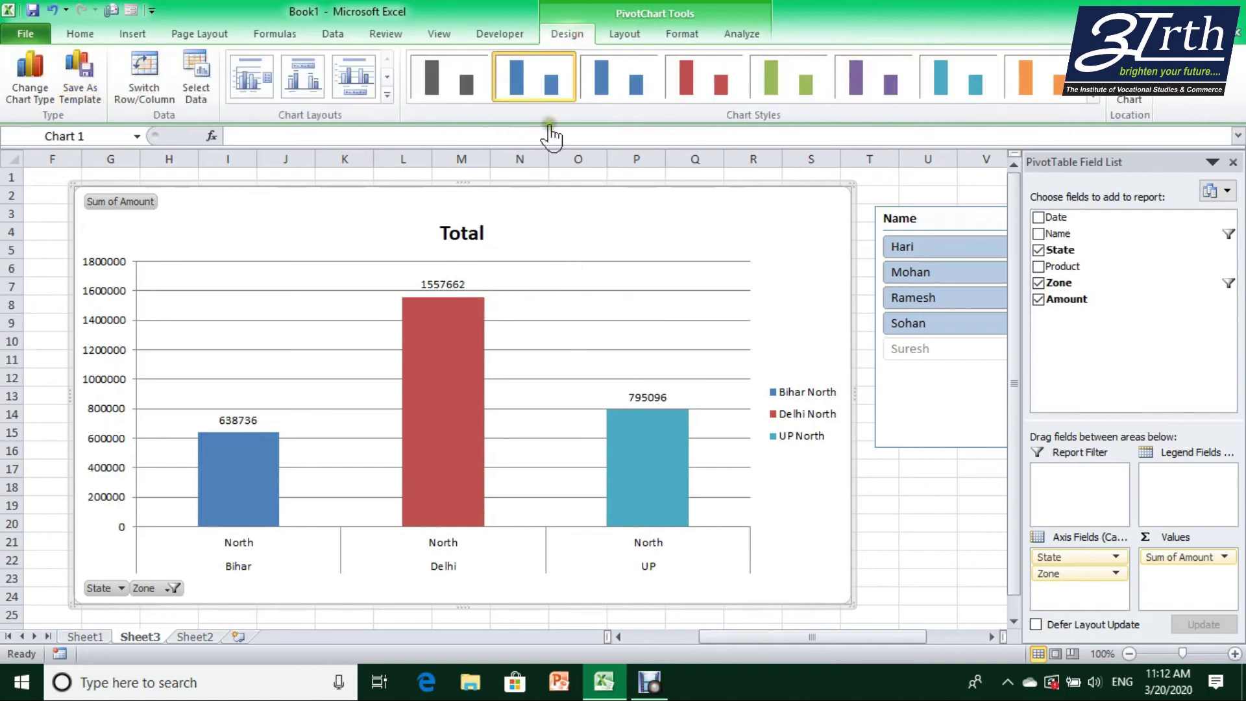
left_click(613, 99)
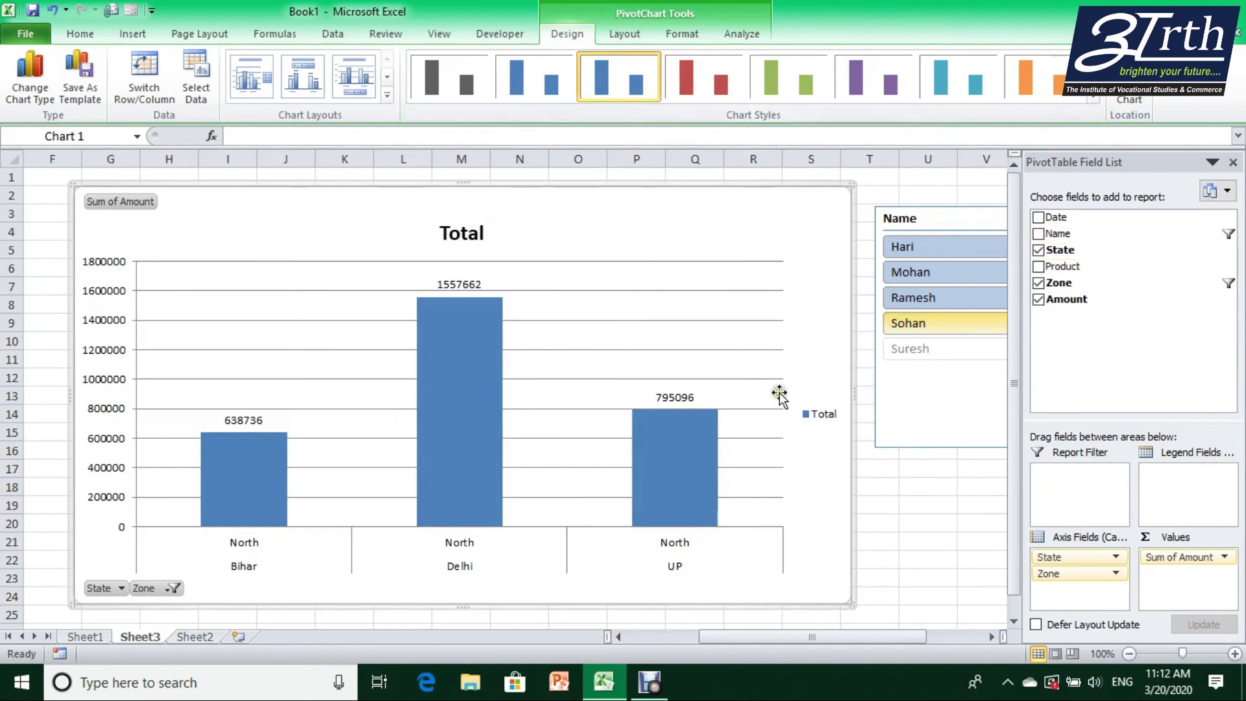
left_click(1233, 164)
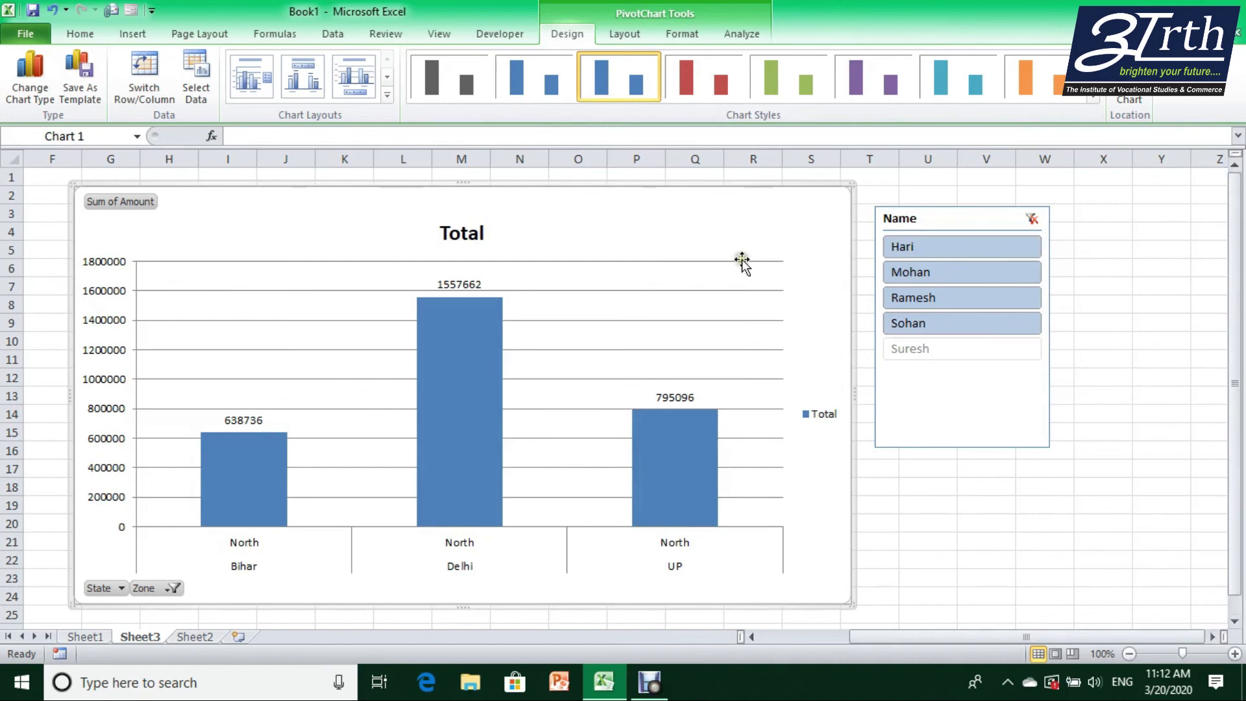
Step: Reopen the PivotTable Field List from the chart's shortcut menu next to the column chart
right_click(711, 231)
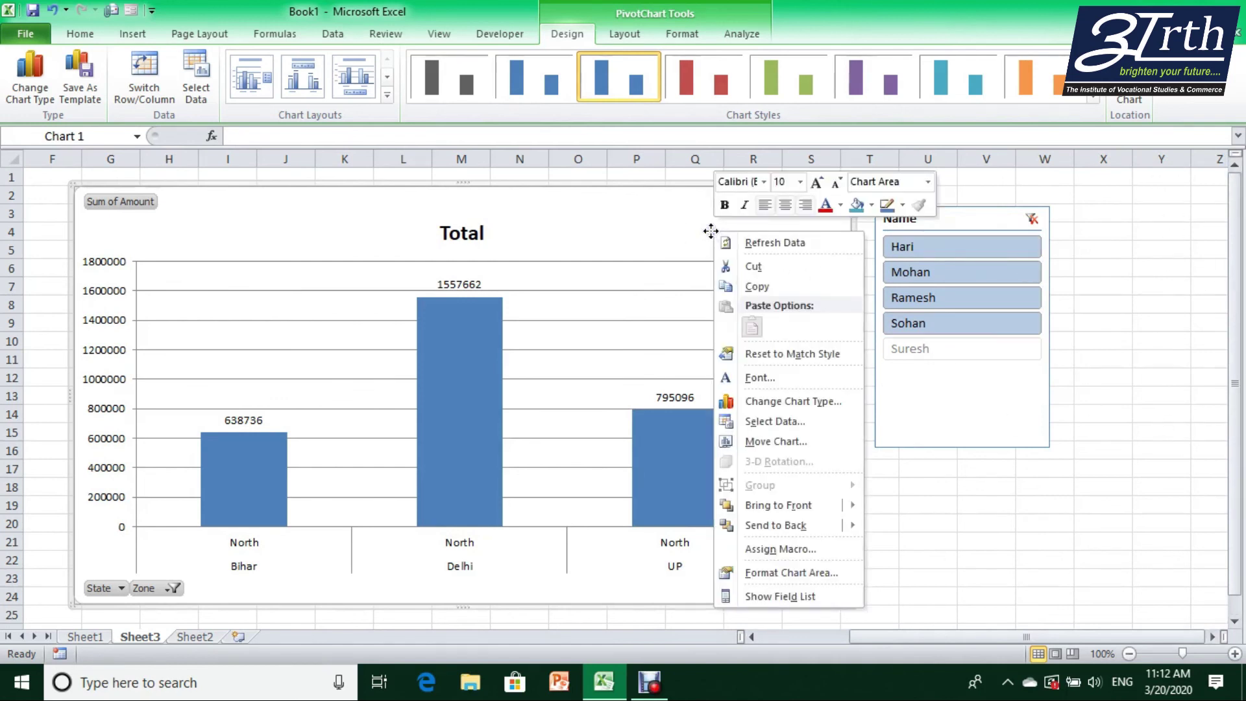
left_click(757, 595)
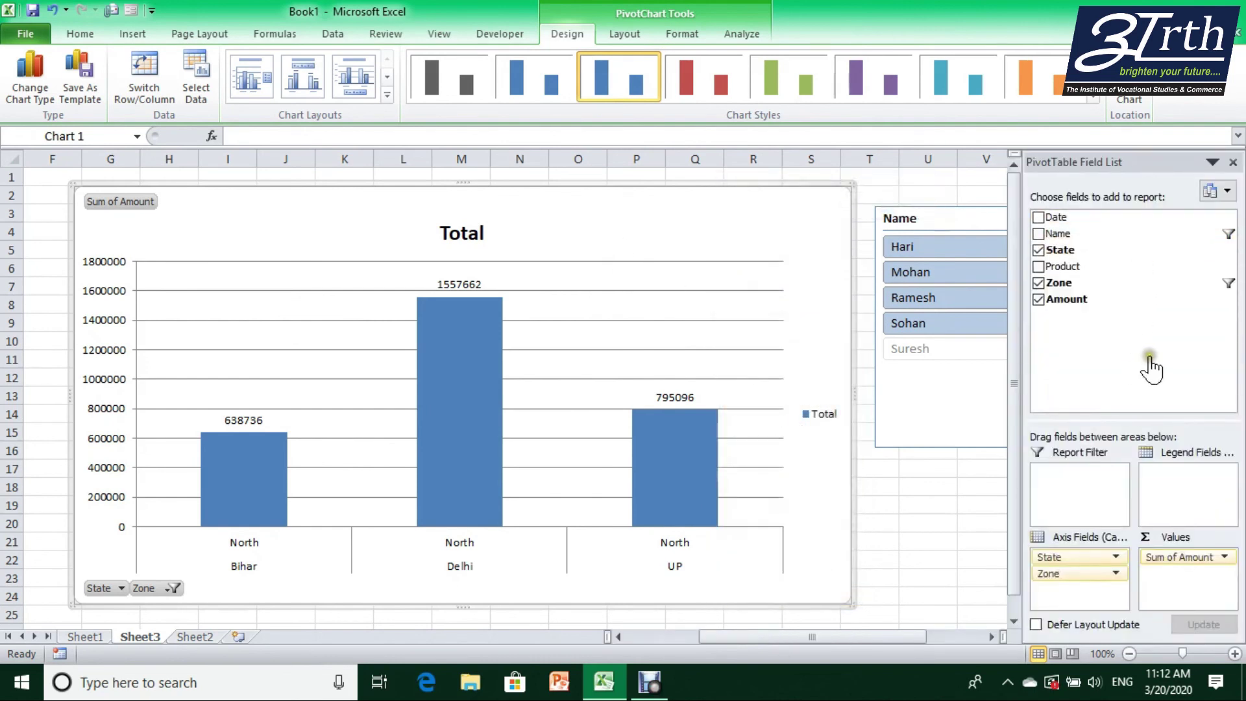
left_click(1232, 162)
left_click(1137, 355)
left_click(629, 350)
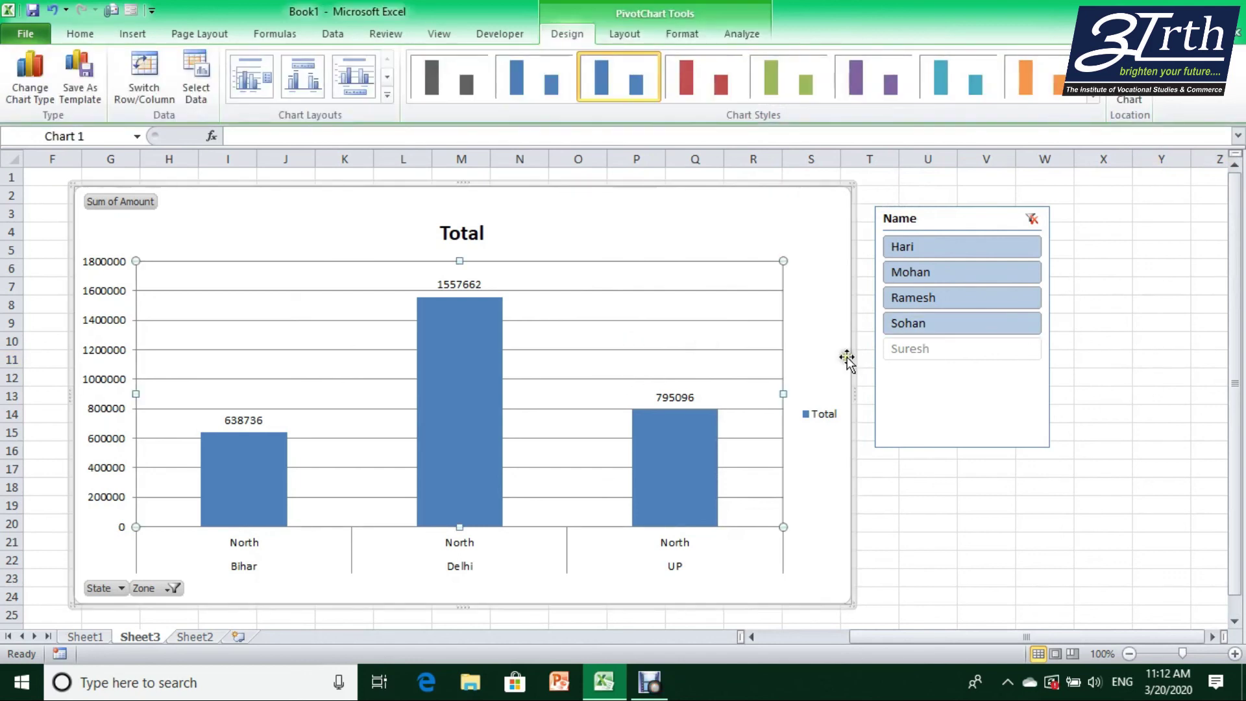
right_click(670, 234)
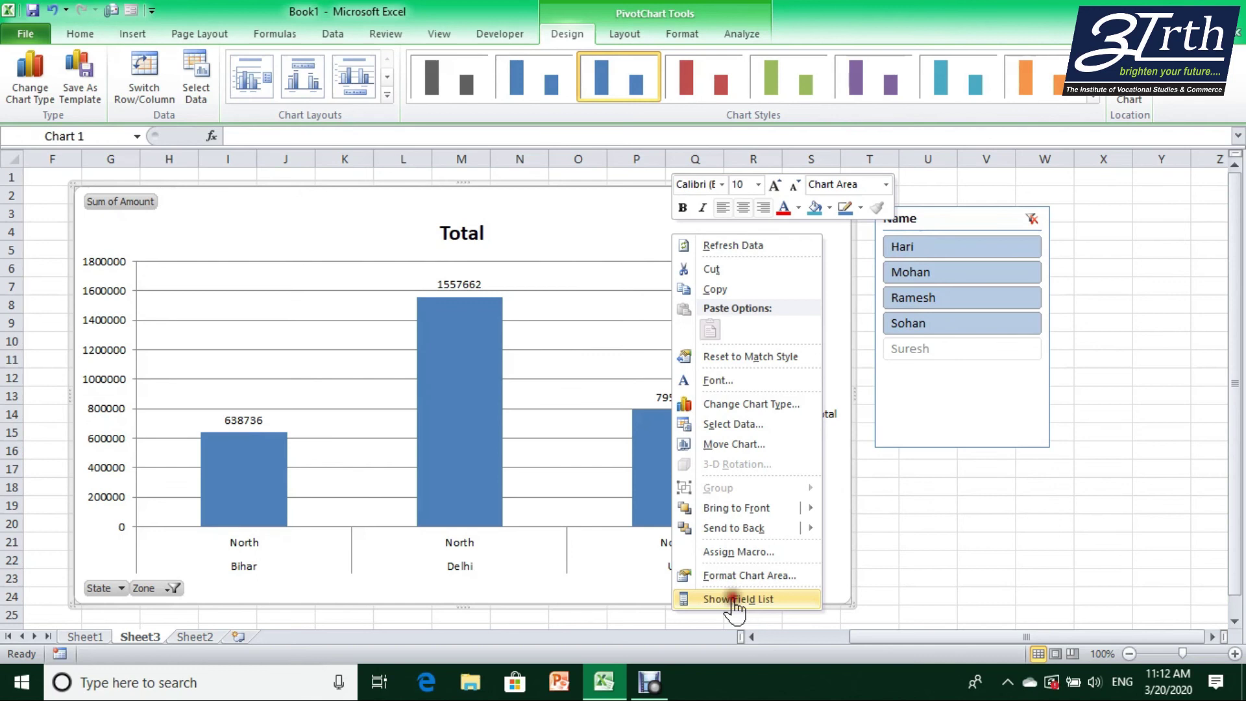
left_click(735, 599)
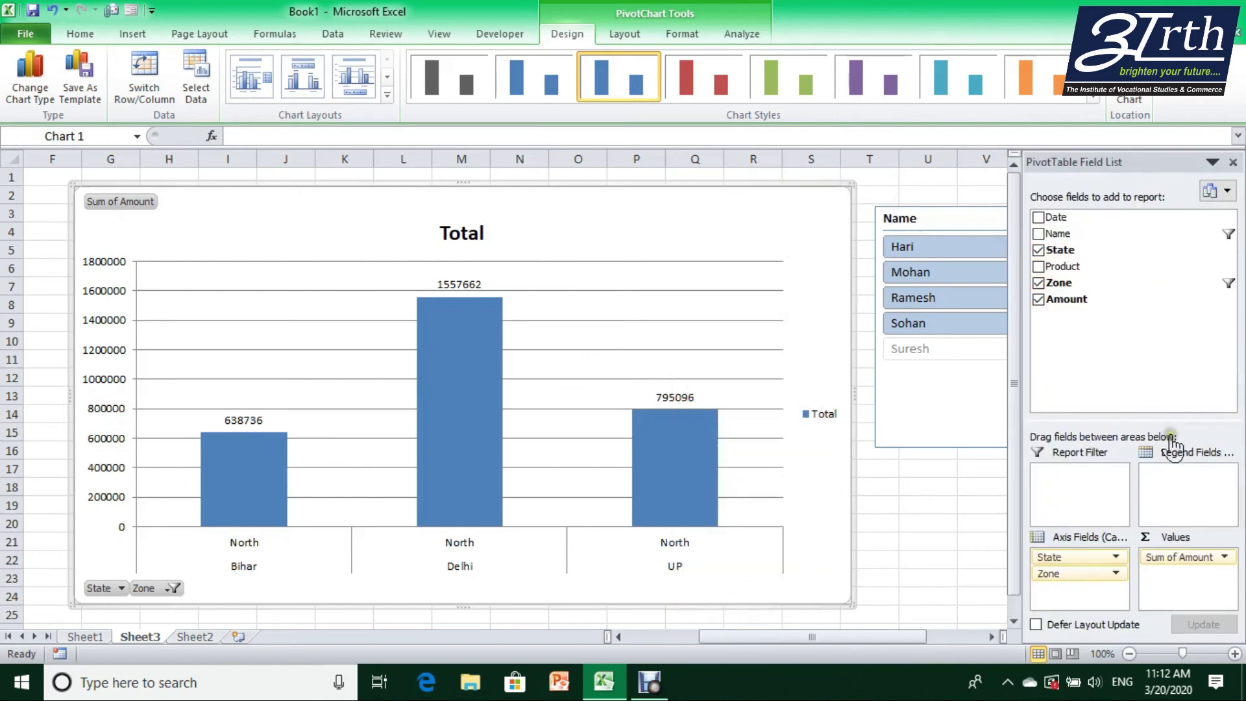
mouse_move(1077, 573)
left_mouse_down()
mouse_move(1177, 495)
mouse_move(1077, 576)
left_mouse_up()
left_click(673, 290)
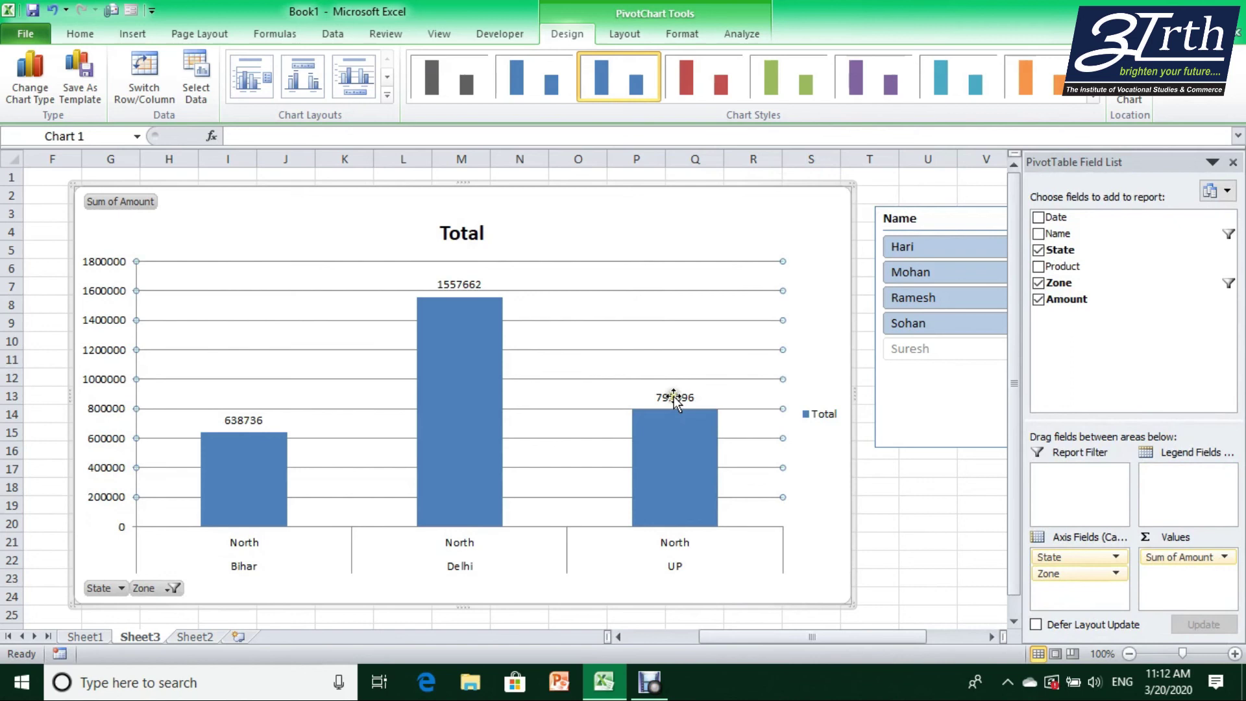
left_click(629, 240)
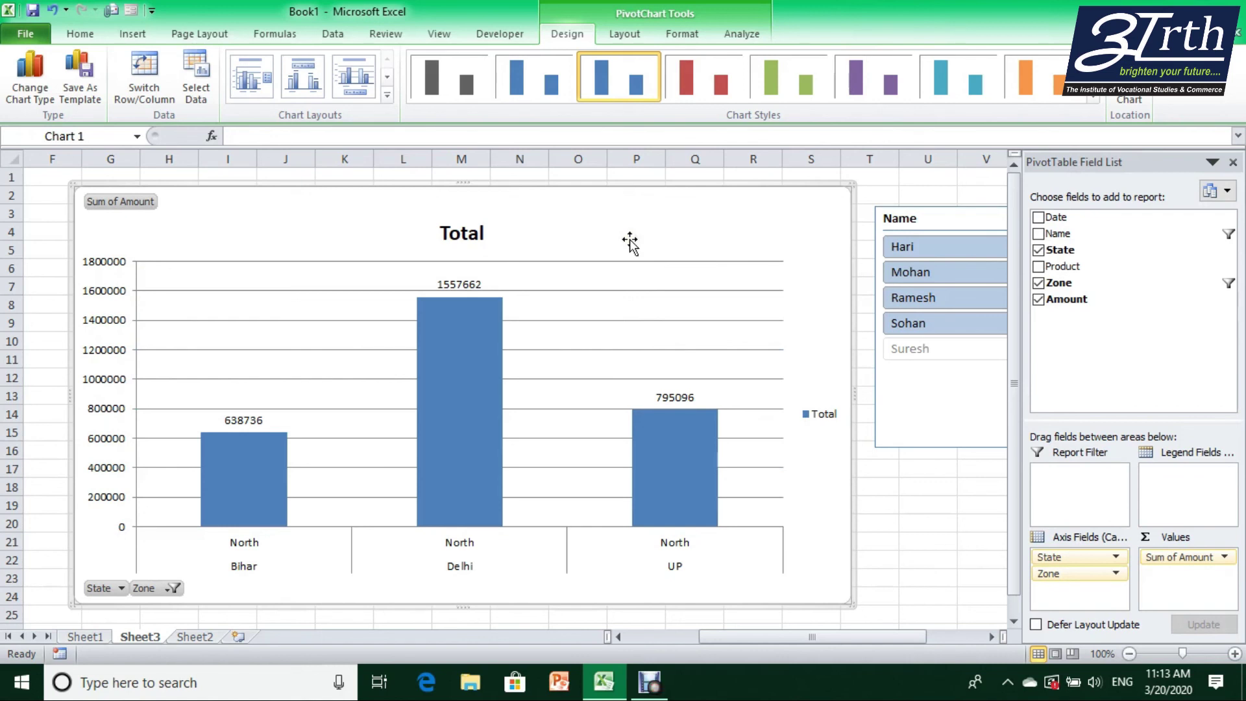
mouse_move(648, 683)
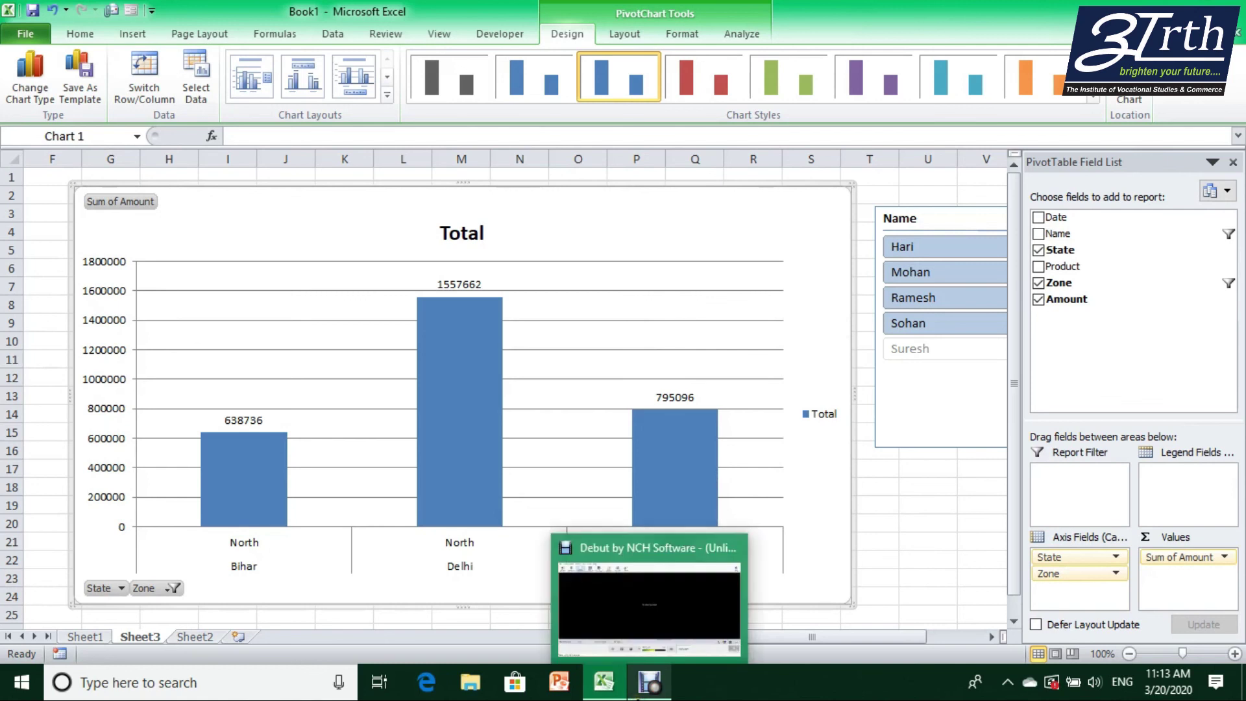
Step: Bring the Debut recorder window in front of Excel from the taskbar
left_click(649, 684)
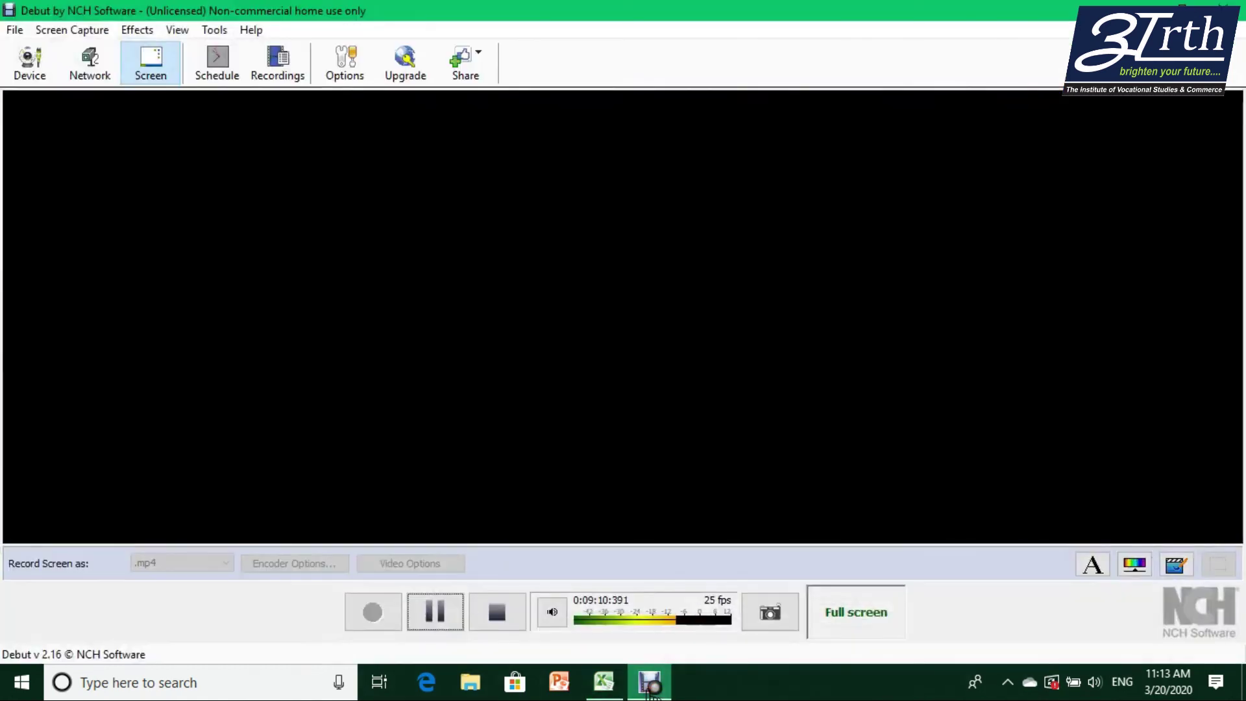